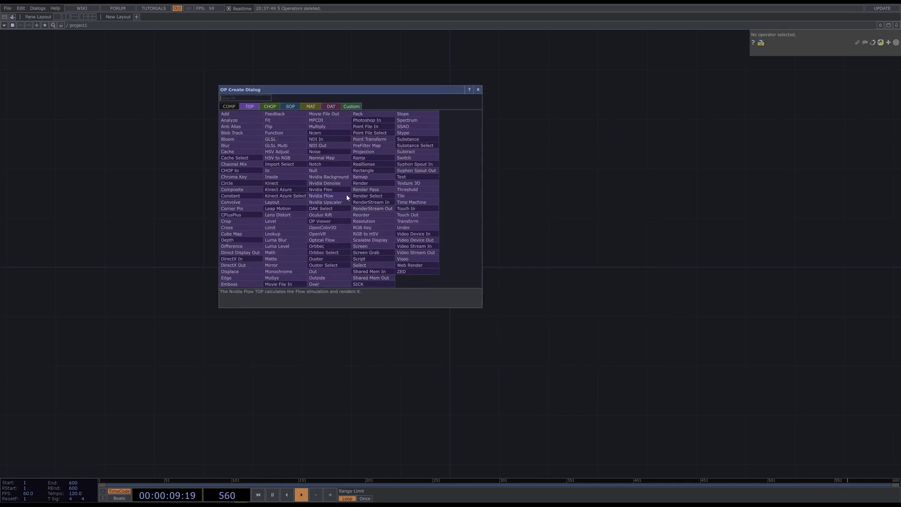
Place a Constant TOP, constant1, and colour it a deep navy blue
click(254, 196)
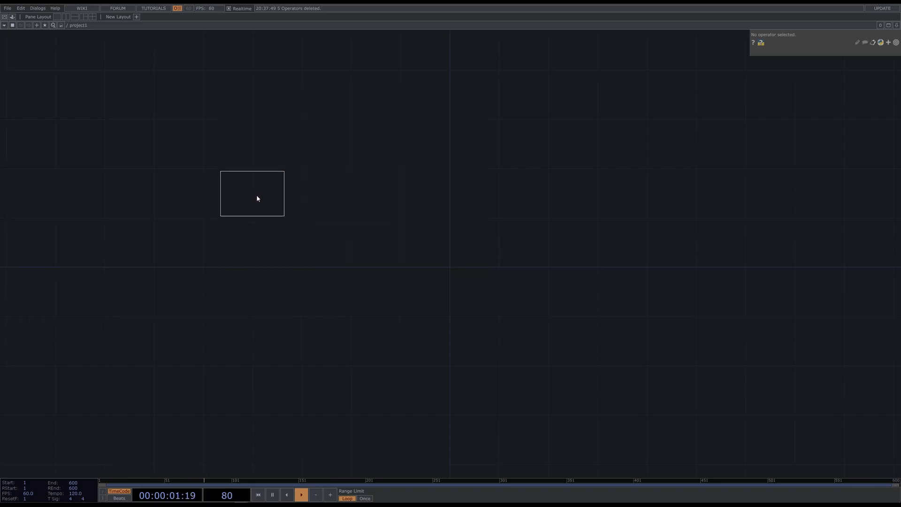
click(367, 242)
click(825, 63)
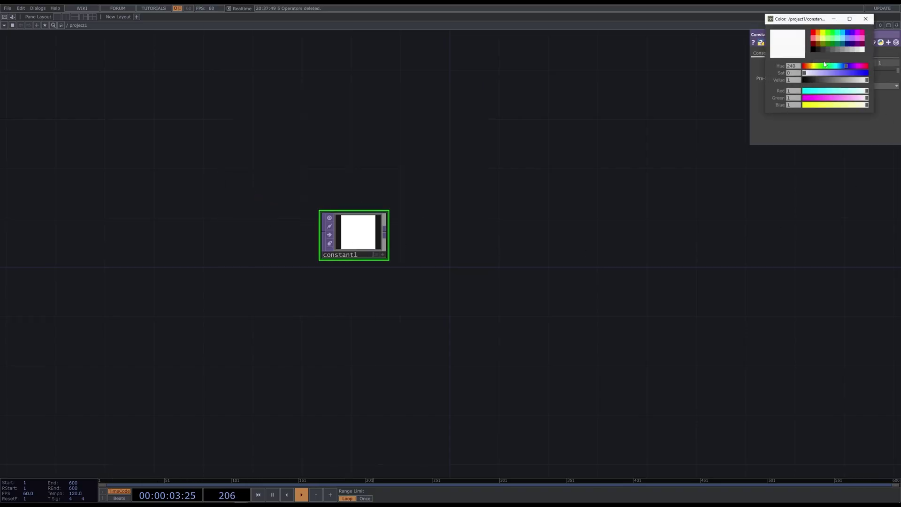
mouse_move(830, 73)
mouse_down()
mouse_move(868, 73)
mouse_move(829, 80)
mouse_move(852, 72)
mouse_up()
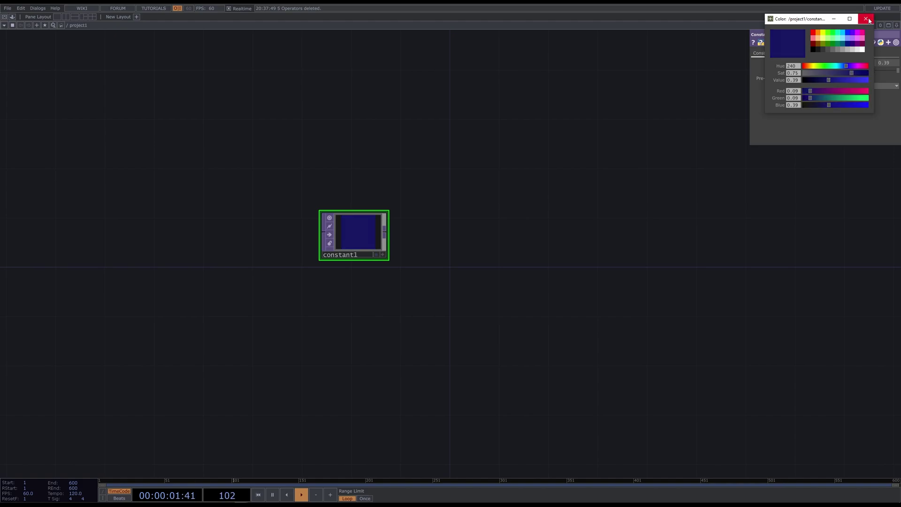
click(866, 19)
Add a Composite TOP, comp1, and a Noise TOP, noise1, to the network
key(Tab)
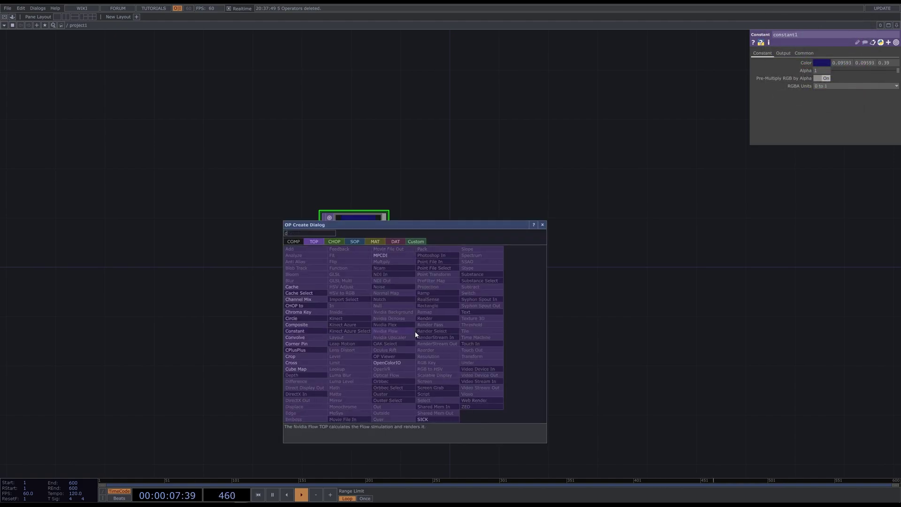
text(com)
click(303, 326)
click(452, 301)
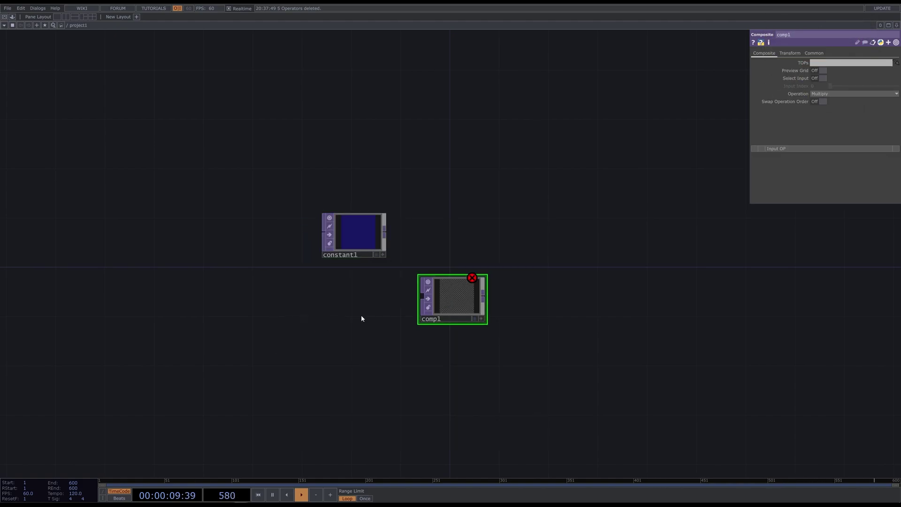
key(Tab)
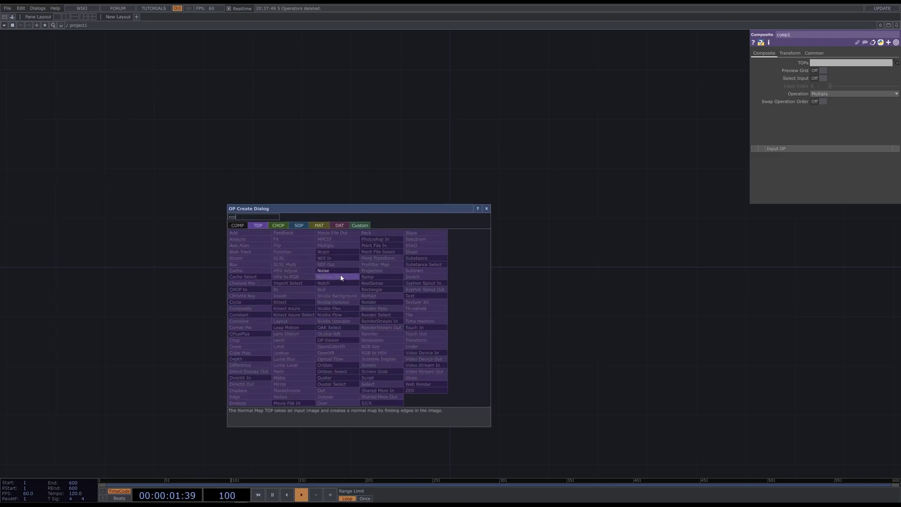
click(329, 271)
click(367, 324)
Arrange the nodes and wire constant1 and noise1 into comp1
drag(440, 300, 461, 276)
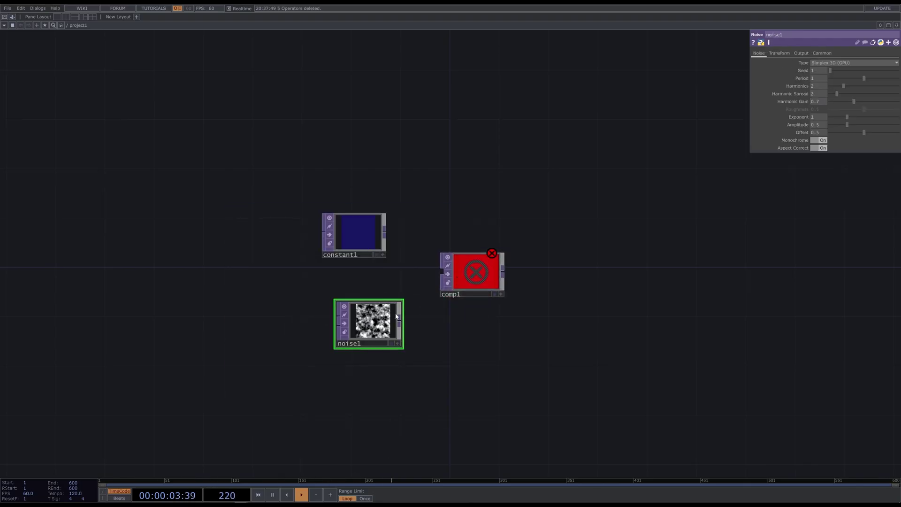
drag(381, 325, 366, 315)
ctrl+click(357, 232)
click(385, 232)
click(443, 272)
click(431, 342)
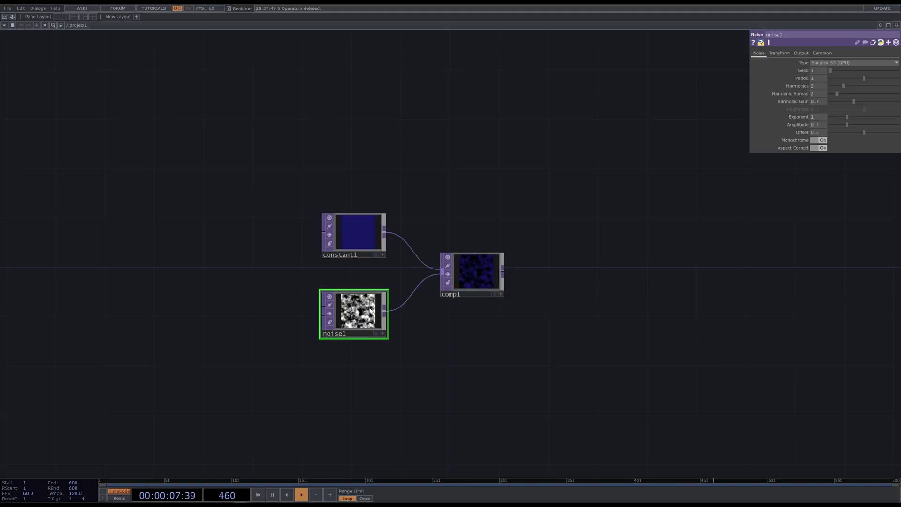
Set noise1's resolution to 1920×1080
click(824, 54)
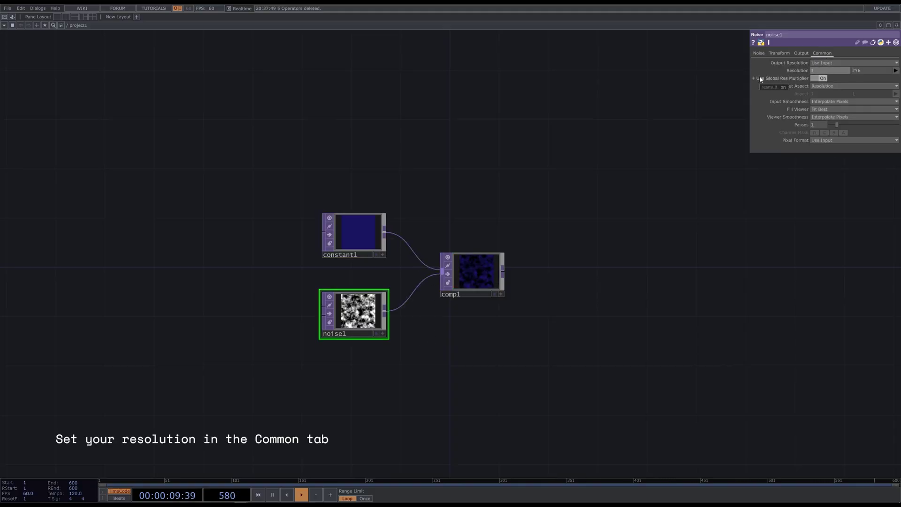
text(920)
click(869, 70)
text(10)
key(Return)
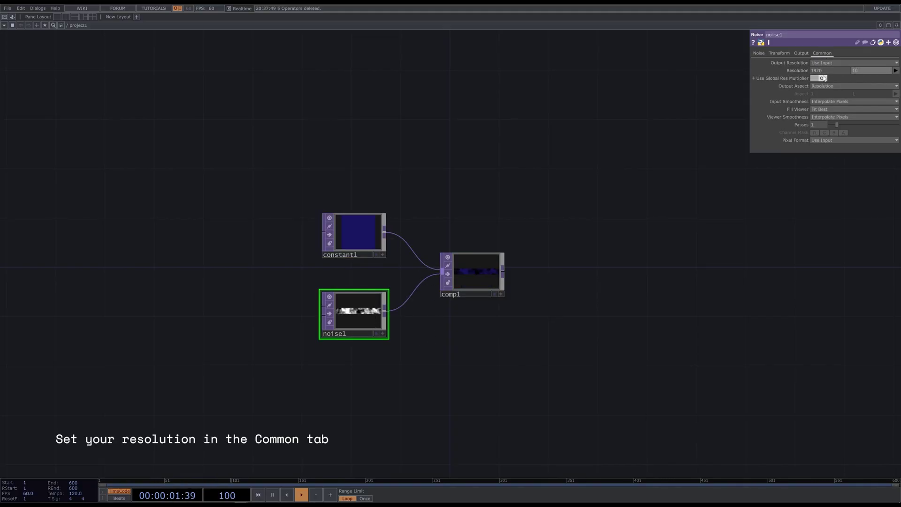
text(80)
key(Return)
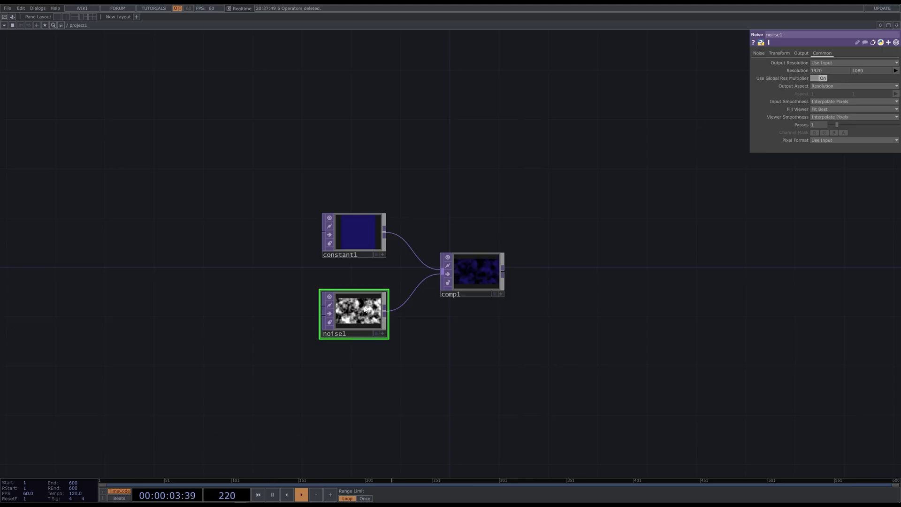
Tune noise1 to period 0.42, harmonics 4, harmonic gain 1.64, exponent 0.52, amplitude 0.58, offset 1
click(759, 53)
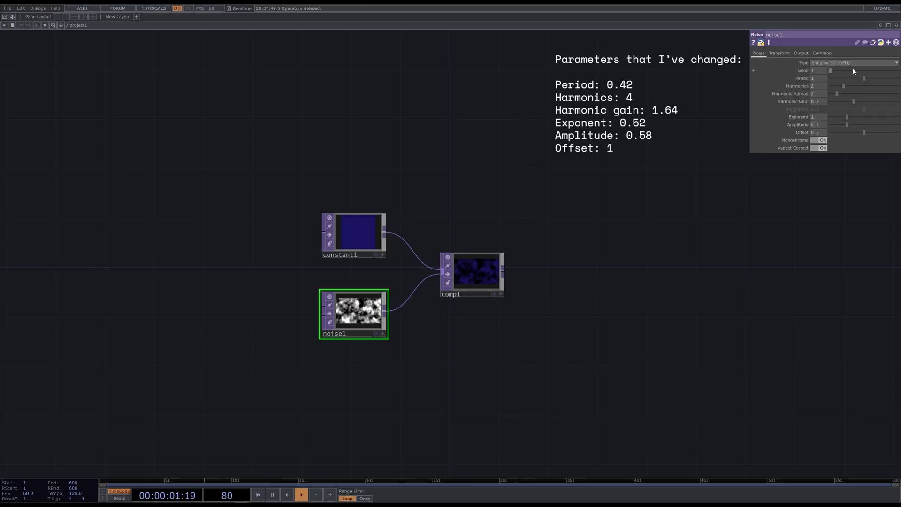
mouse_move(859, 76)
mouse_down()
mouse_move(846, 77)
mouse_move(886, 101)
mouse_move(839, 118)
mouse_move(861, 125)
mouse_up()
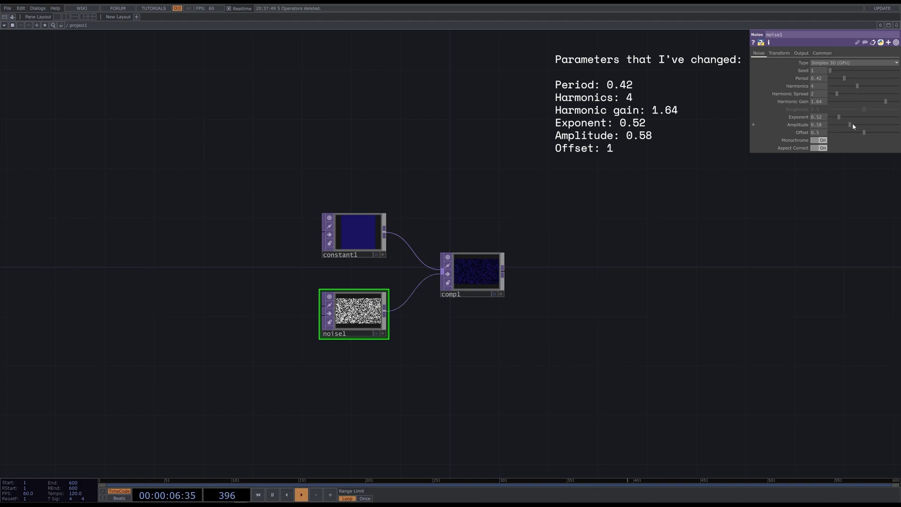
drag(864, 133, 898, 132)
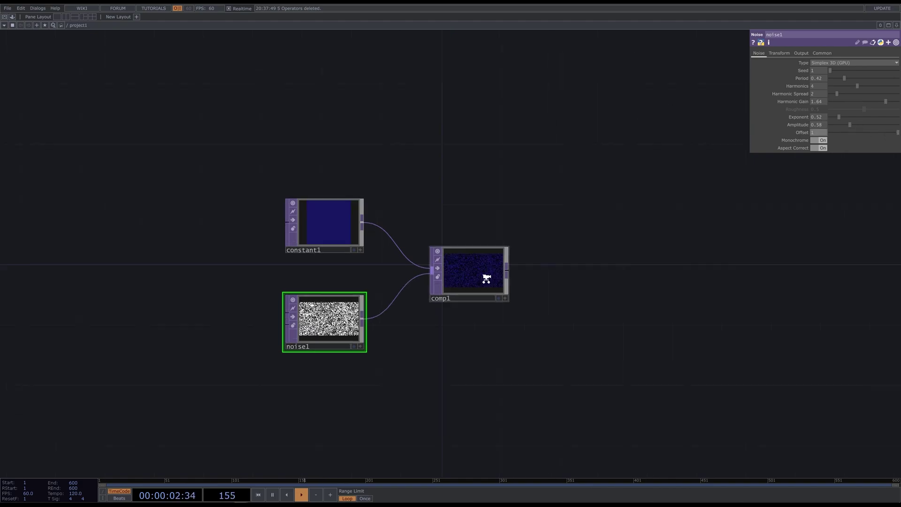
scroll(485, 278, up, 5)
scroll(502, 271, down, 2)
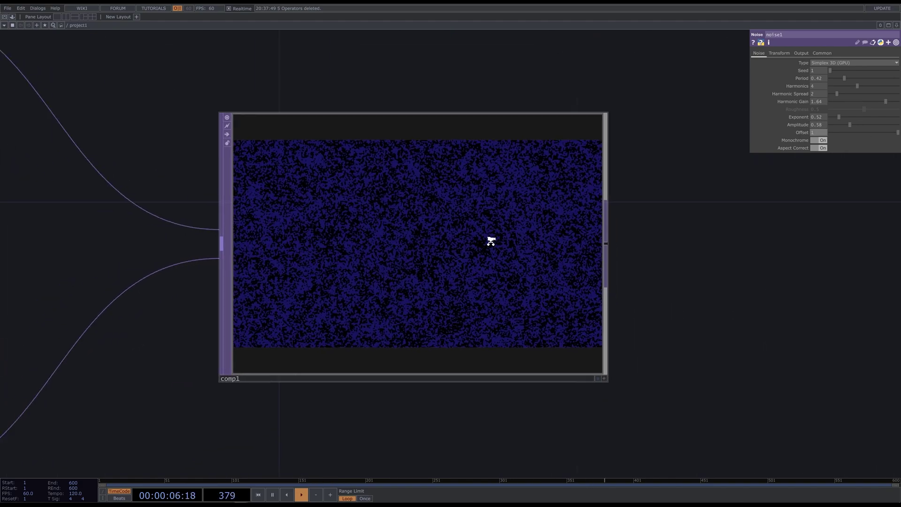
scroll(489, 239, down, 5)
Add a Lookup TOP, lookup1, and a Ramp TOP, ramp1, making room beside comp1
key(Tab)
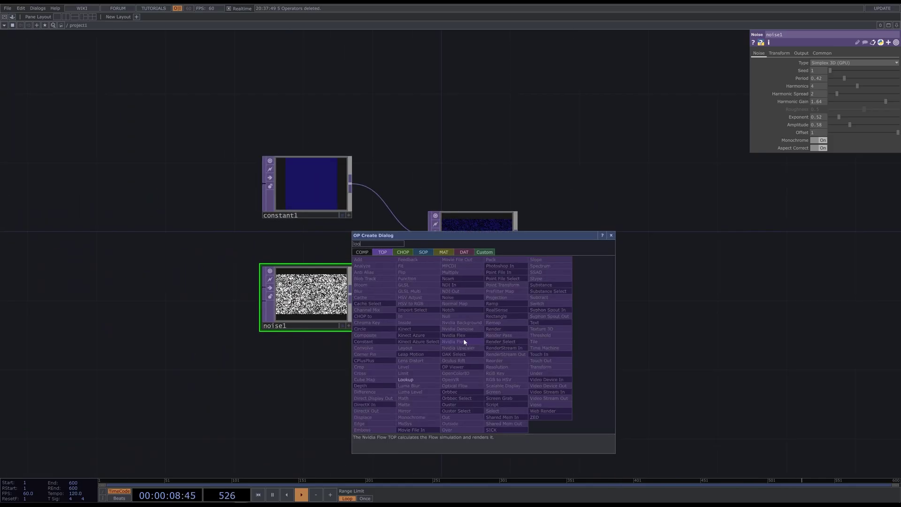
click(413, 379)
click(471, 345)
key(Tab)
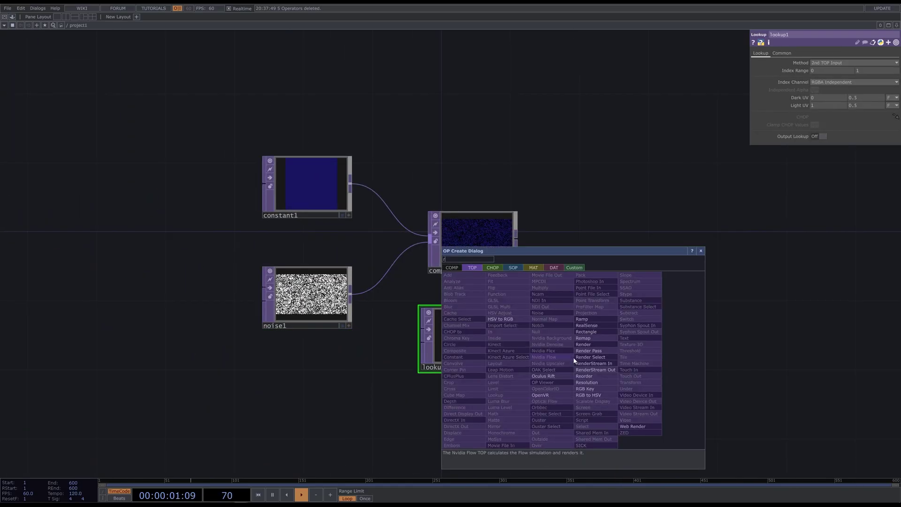
click(587, 325)
click(338, 398)
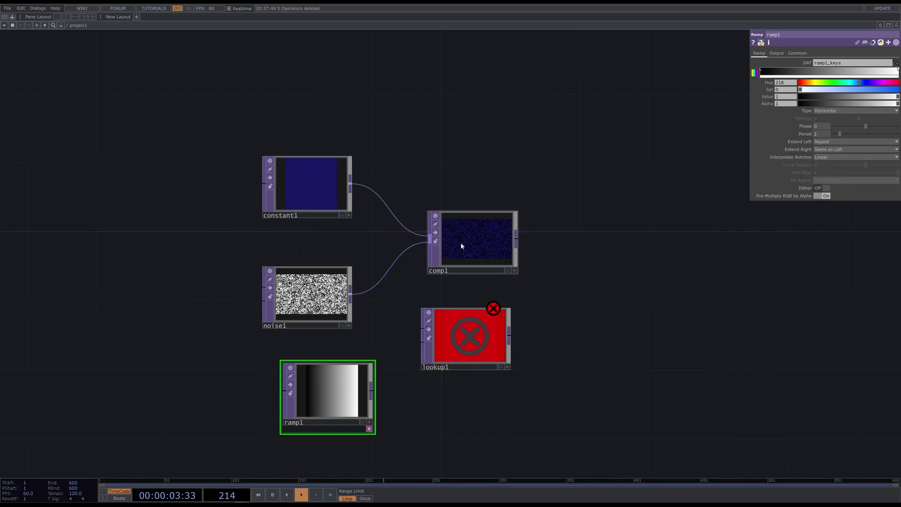
drag(462, 243, 593, 243)
Wire noise1 and ramp1 into lookup1, and lookup1 into comp1 in place of noise1
drag(351, 294, 418, 329)
click(419, 329)
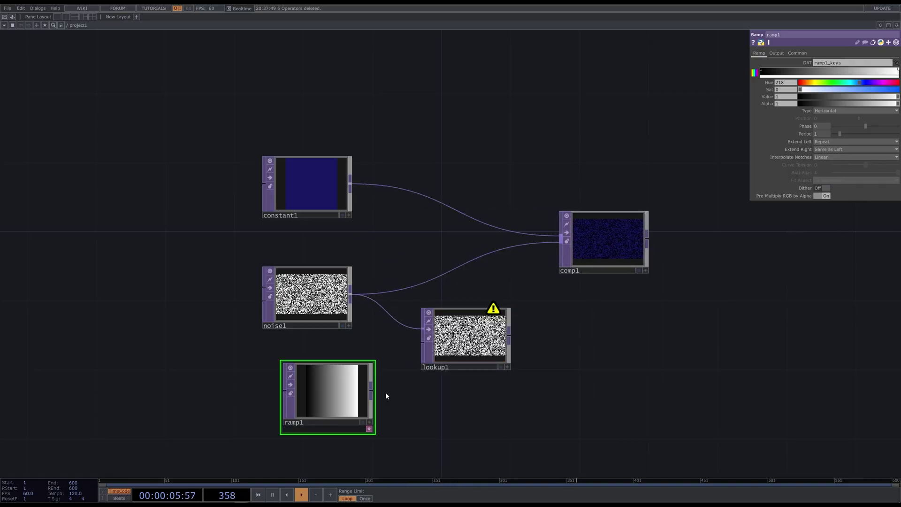
click(371, 389)
click(424, 343)
click(511, 337)
click(460, 268)
drag(334, 390, 316, 393)
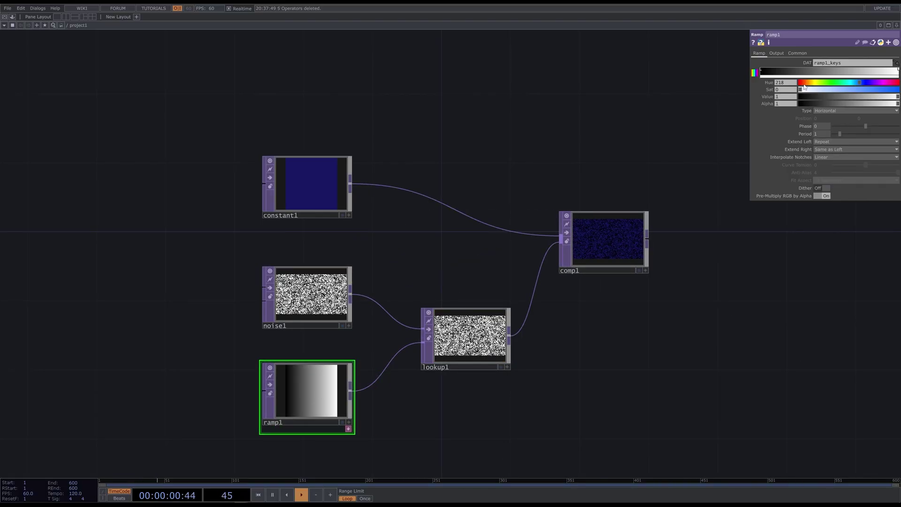
Set ramp1's left key to blue with Saturation 1 and Value 0.424
click(761, 69)
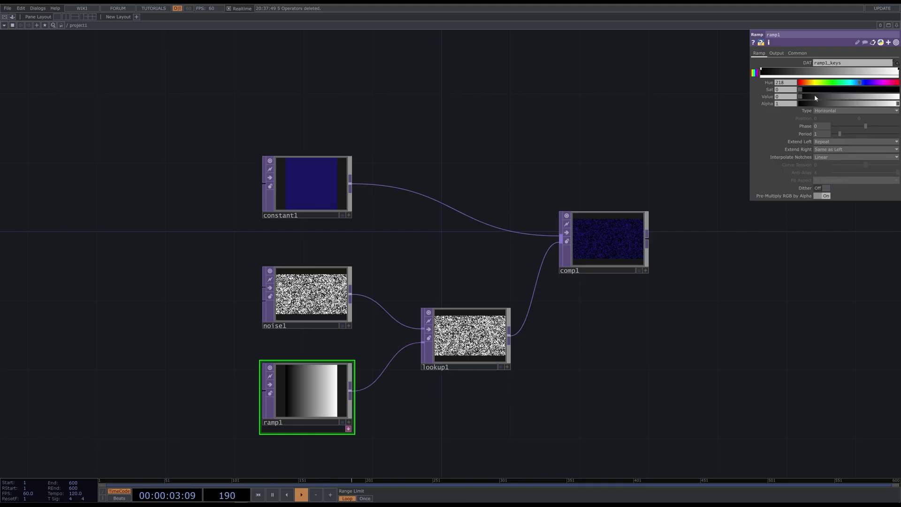
drag(815, 97, 899, 96)
mouse_move(829, 89)
mouse_down()
mouse_move(899, 88)
mouse_move(842, 97)
mouse_up()
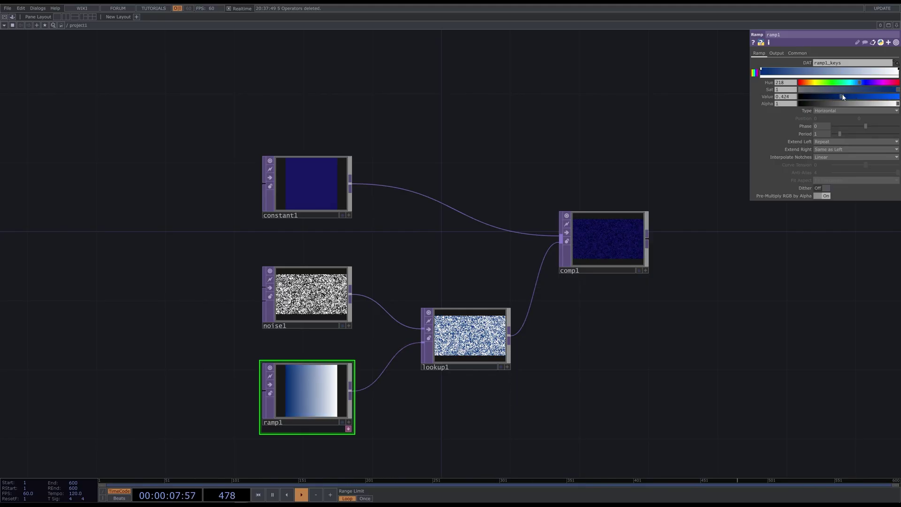
scroll(484, 349, up, 1)
scroll(485, 352, up, 5)
scroll(612, 160, down, 5)
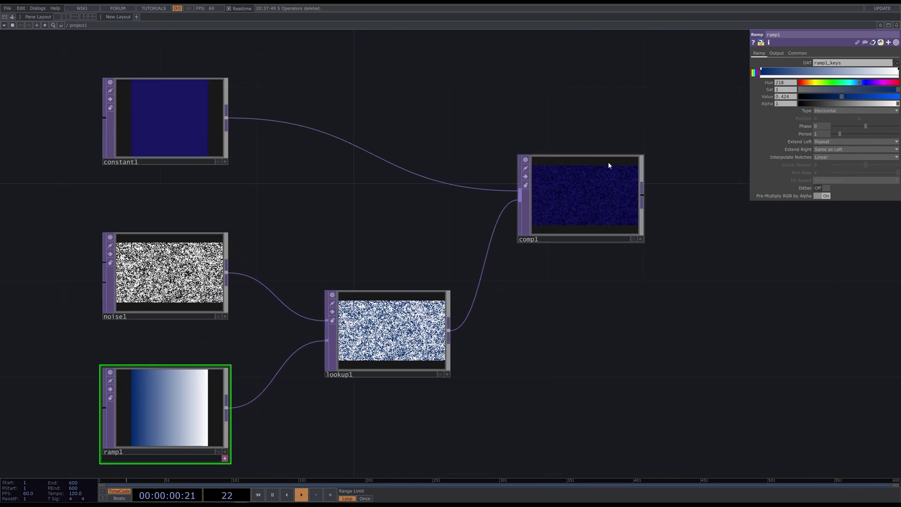
scroll(597, 187, up, 5)
scroll(597, 187, up, 1)
scroll(491, 192, down, 2)
scroll(491, 193, down, 2)
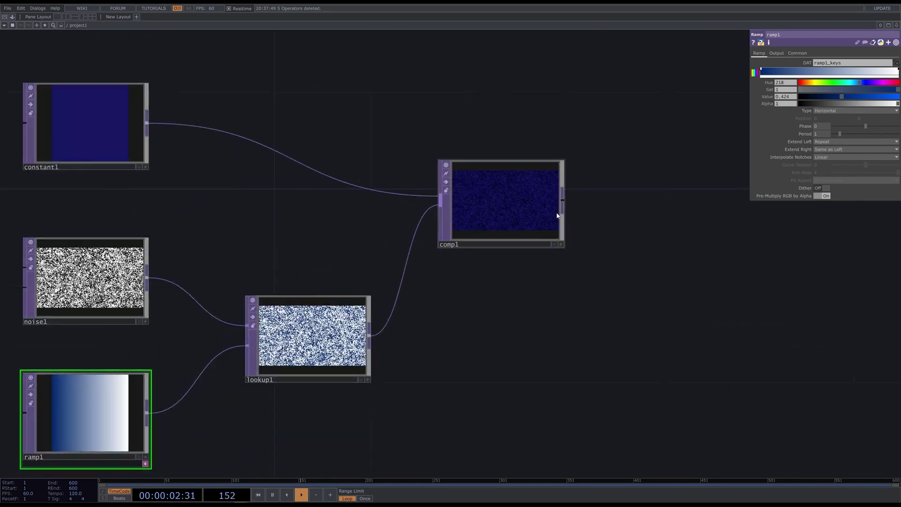
right_click(563, 206)
Add a Null TOP after comp1, rename it 'background', and tint the node purple
click(541, 182)
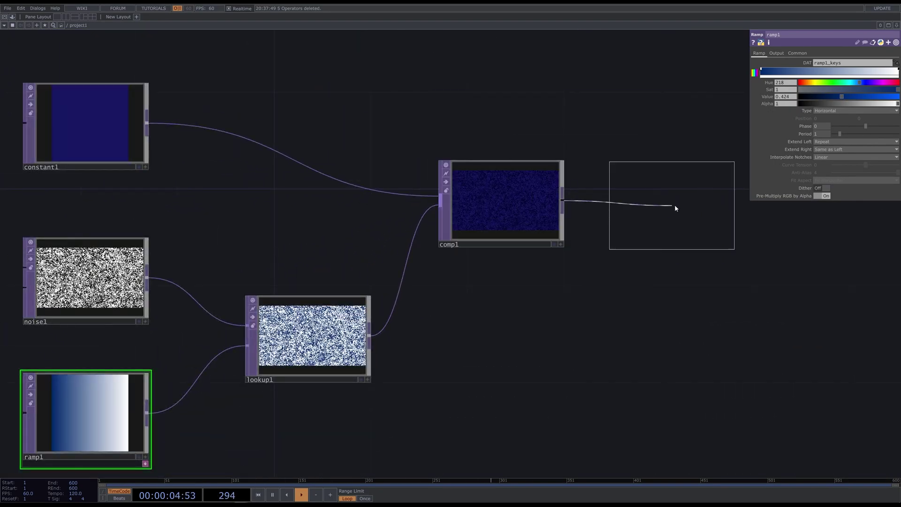
click(676, 205)
drag(858, 325, 598, 346)
double_click(441, 275)
text(background)
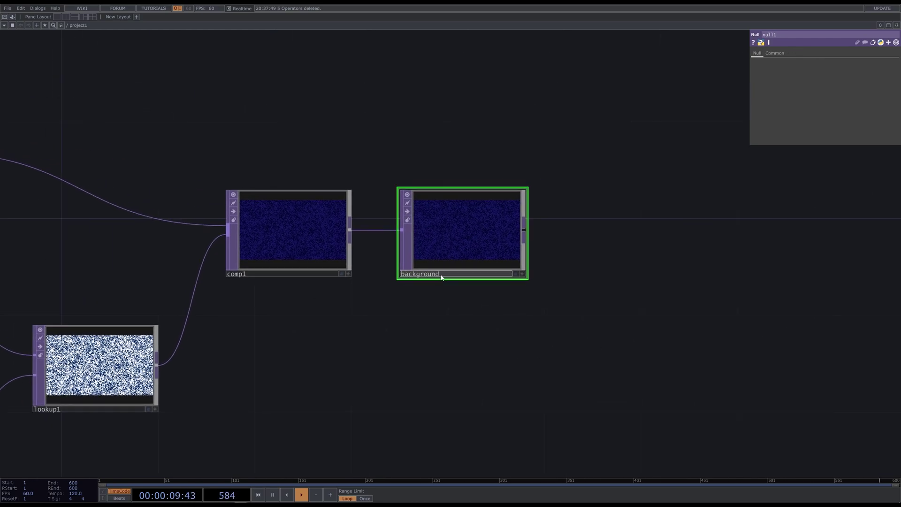
key(Return)
key(c)
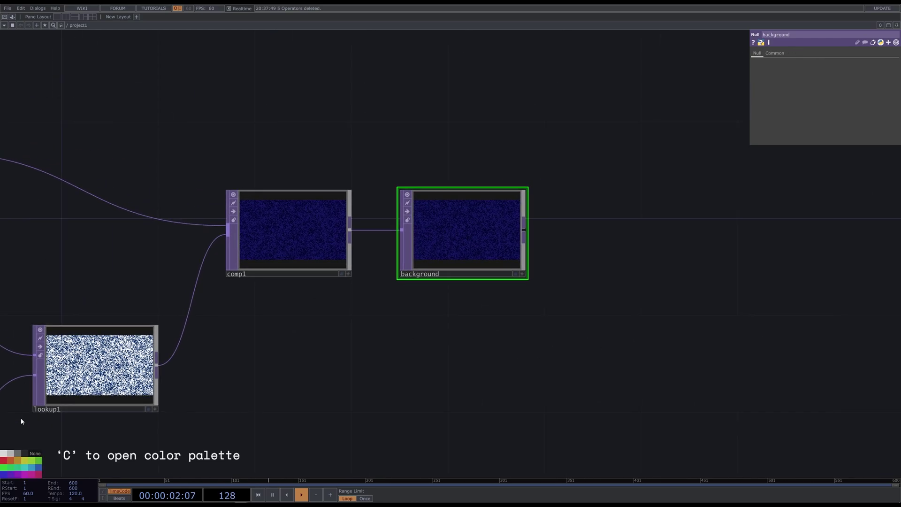
click(12, 476)
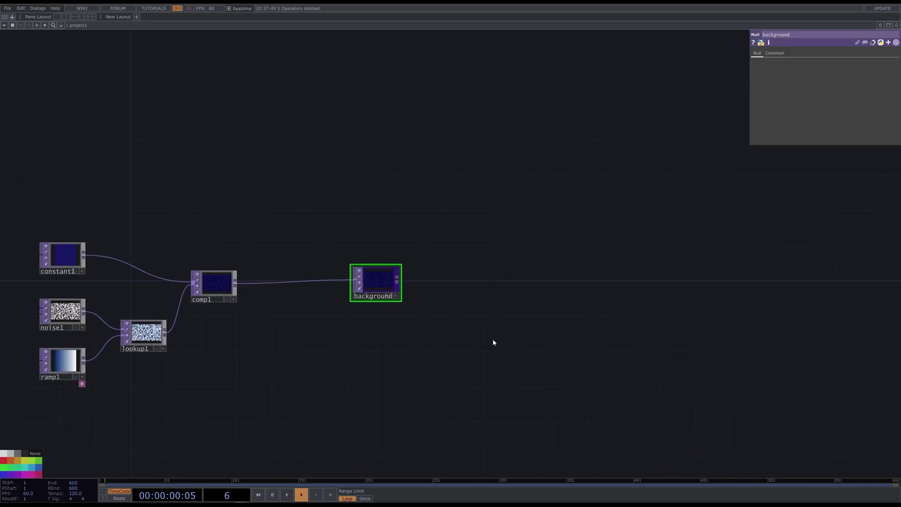
Add noise2 fed by background, with exponent 1.23, amplitude 0.07, offset 0 and monochrome off
key(Tab)
text(noi)
click(442, 250)
click(454, 282)
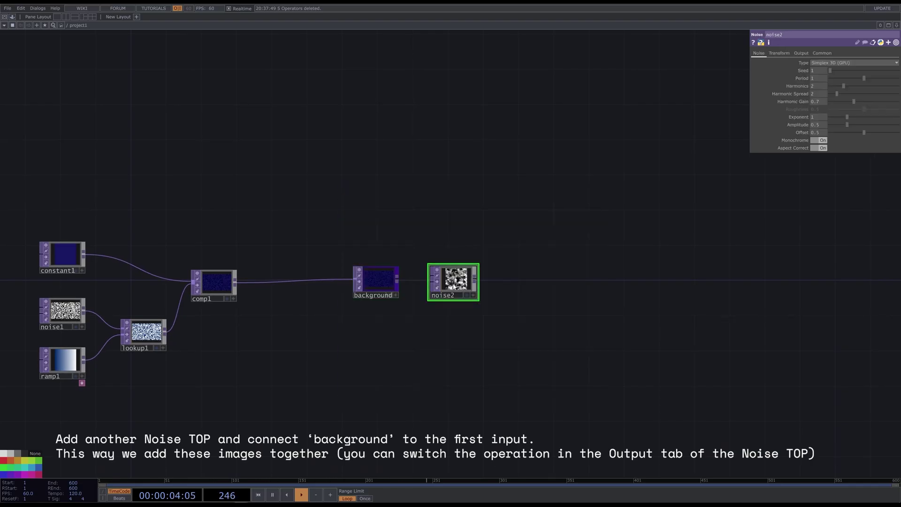
mouse_move(397, 279)
mouse_down()
mouse_move(431, 278)
mouse_move(459, 324)
mouse_up()
scroll(459, 333, up, 5)
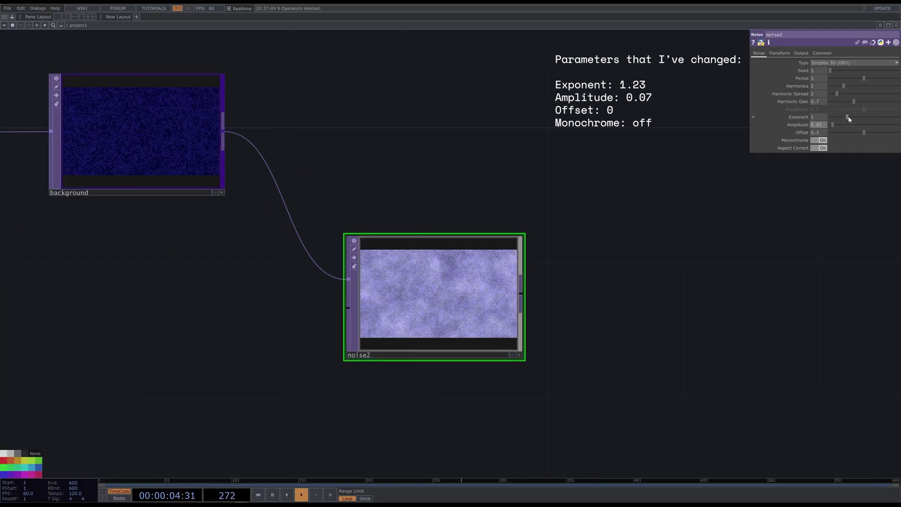
drag(849, 119, 863, 117)
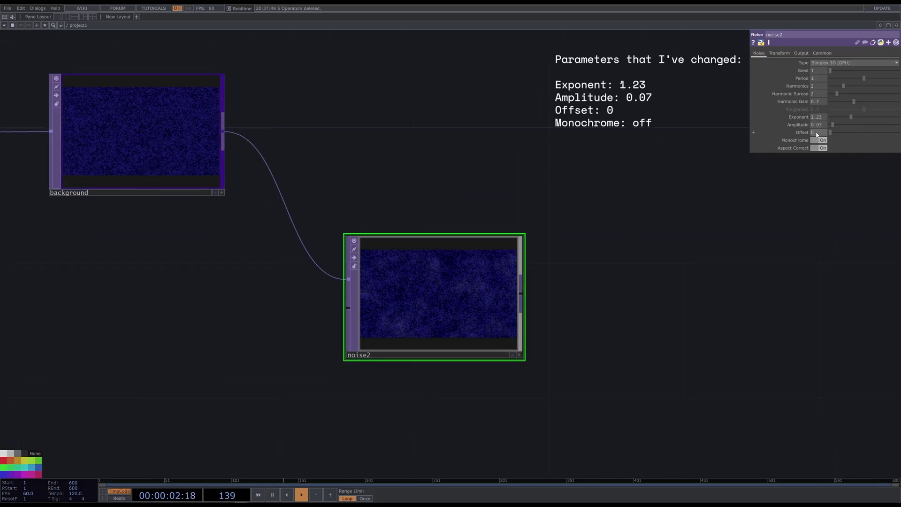
click(819, 140)
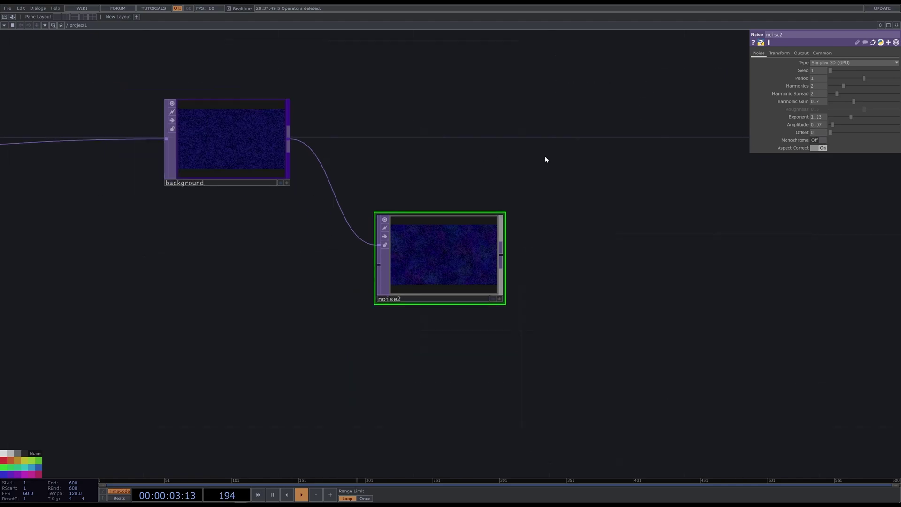
Add a Screen TOP, screen1, and wire background and noise2 into its two inputs
key(Tab)
click(538, 204)
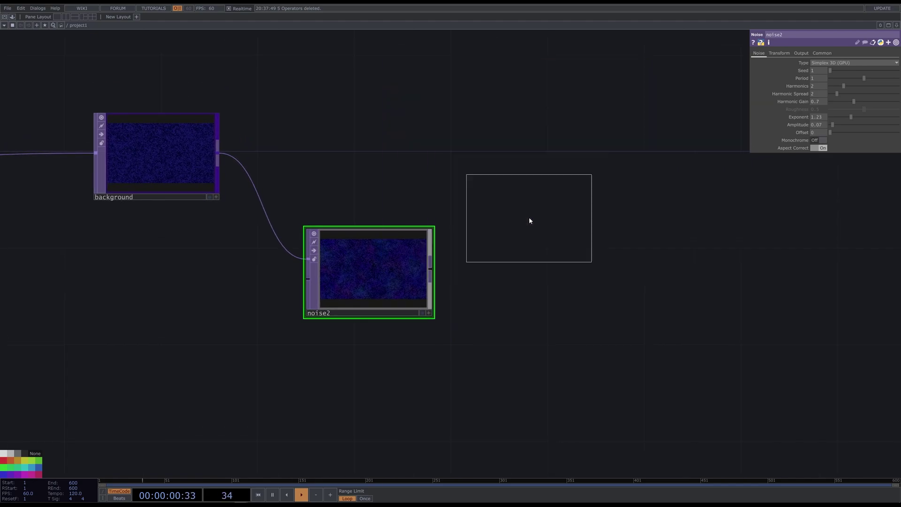
click(566, 157)
click(218, 152)
click(501, 153)
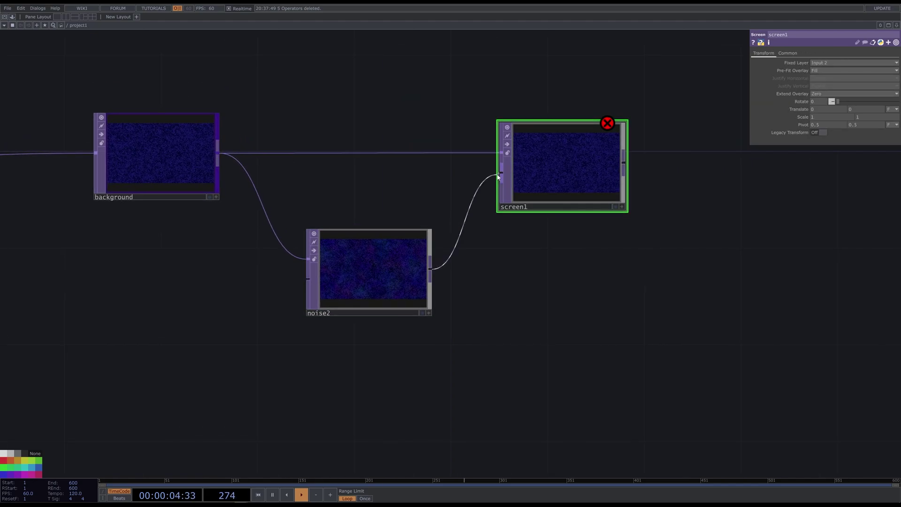
click(430, 269)
click(501, 172)
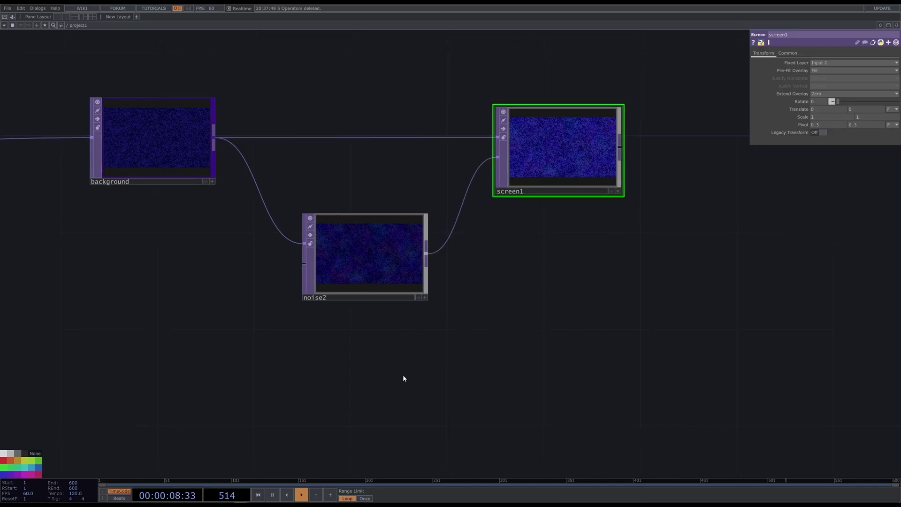
Add noise3 below noise2 with resolution height 1080
key(Tab)
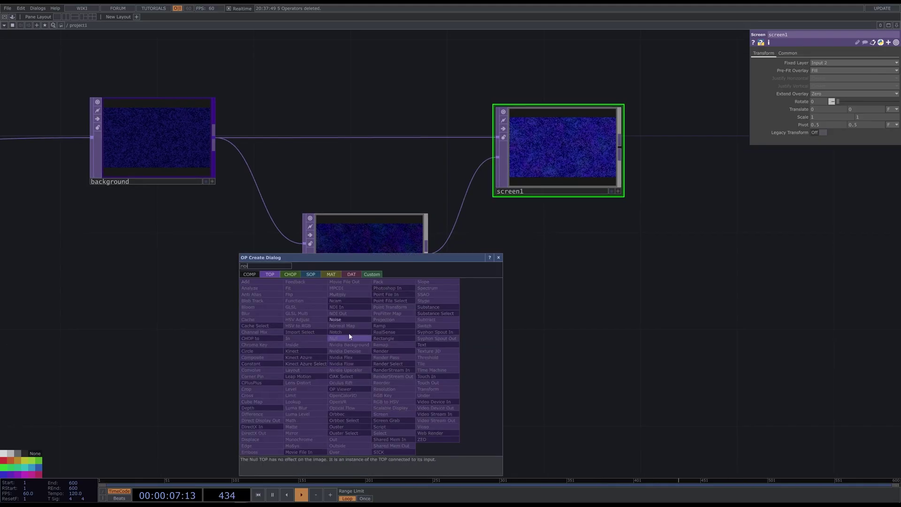
click(335, 319)
click(365, 381)
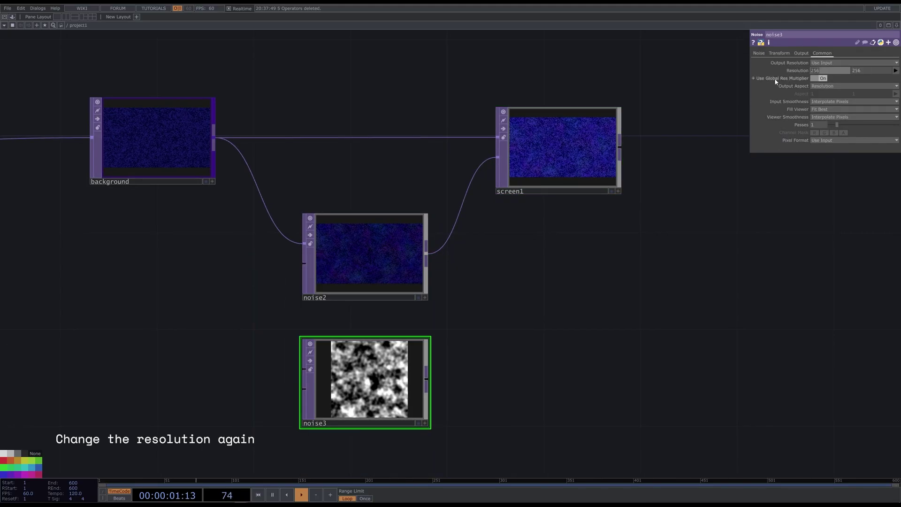
click(871, 71)
text(1080)
key(Return)
Make noise3 Random type with amplitude 0.37 and offset 0, and add comp2 from its output
click(759, 53)
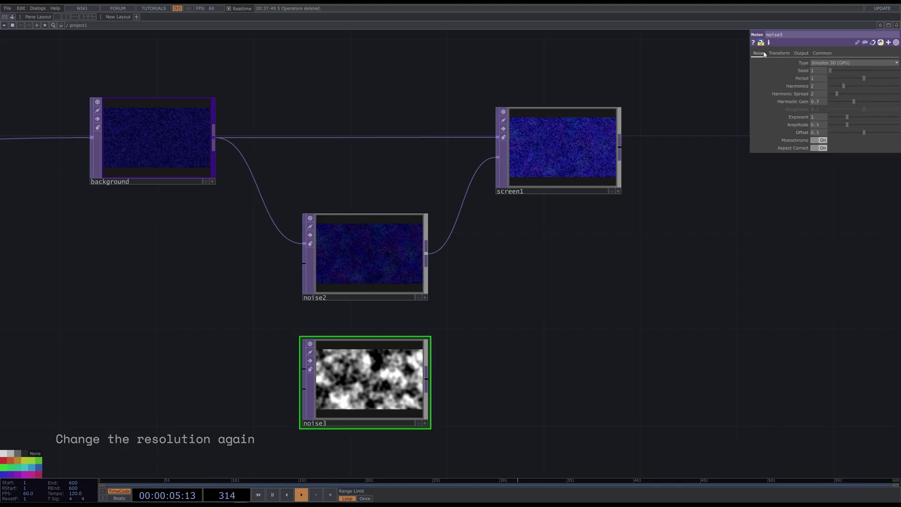
click(834, 63)
click(830, 140)
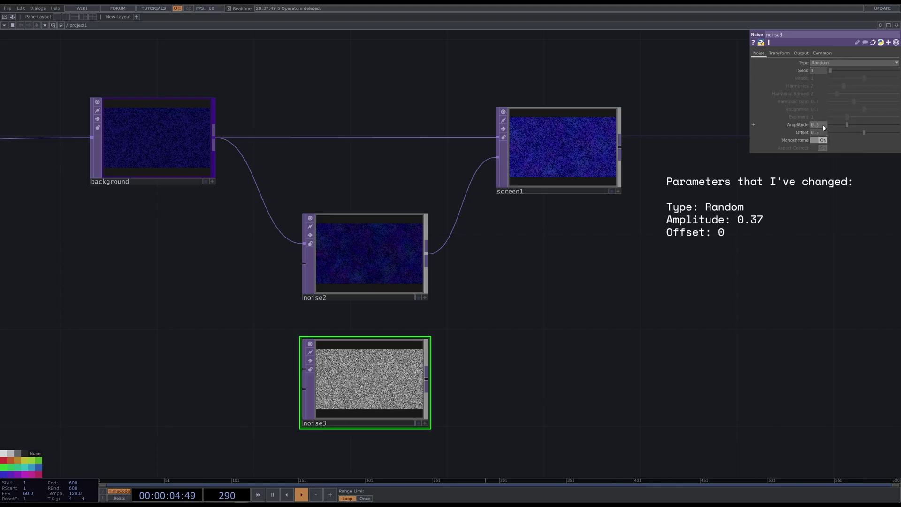
click(838, 125)
drag(844, 128, 843, 128)
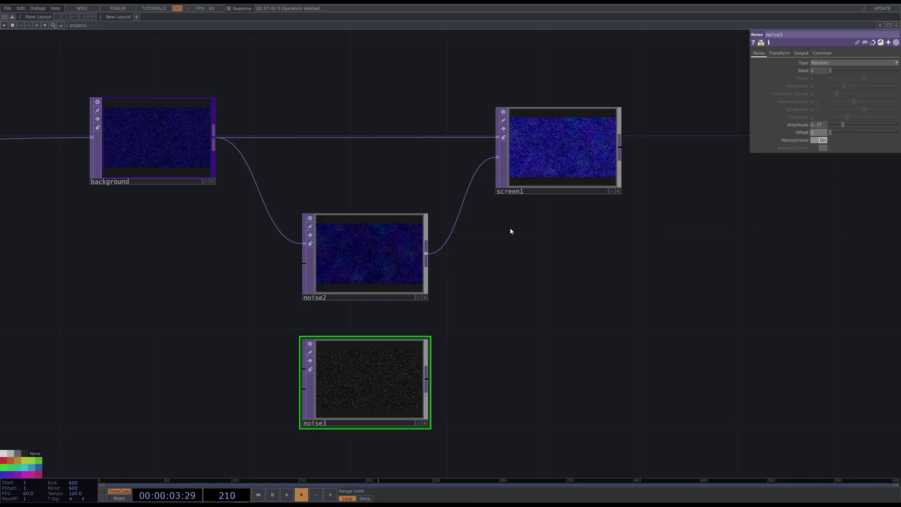
drag(428, 382, 478, 201)
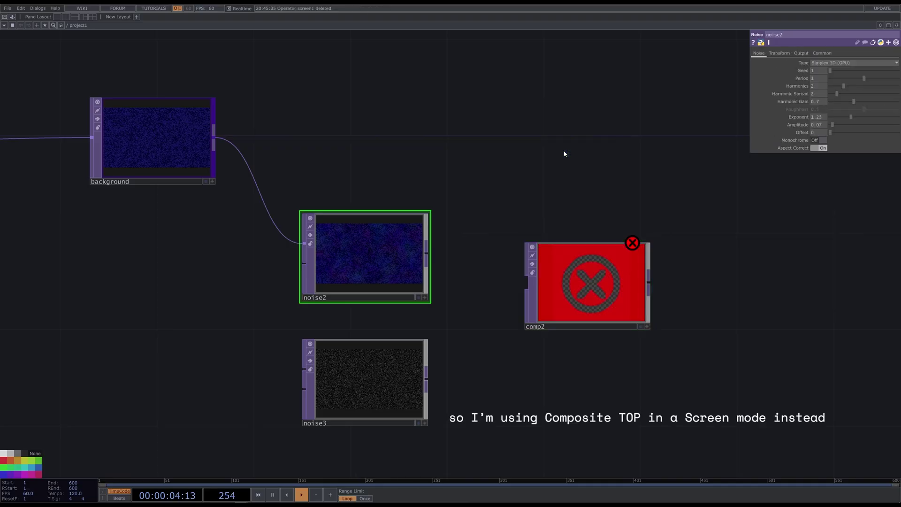
Set comp2 to Screen, replacing screen1, and wire background, noise2 and noise3 into it
click(587, 281)
click(854, 93)
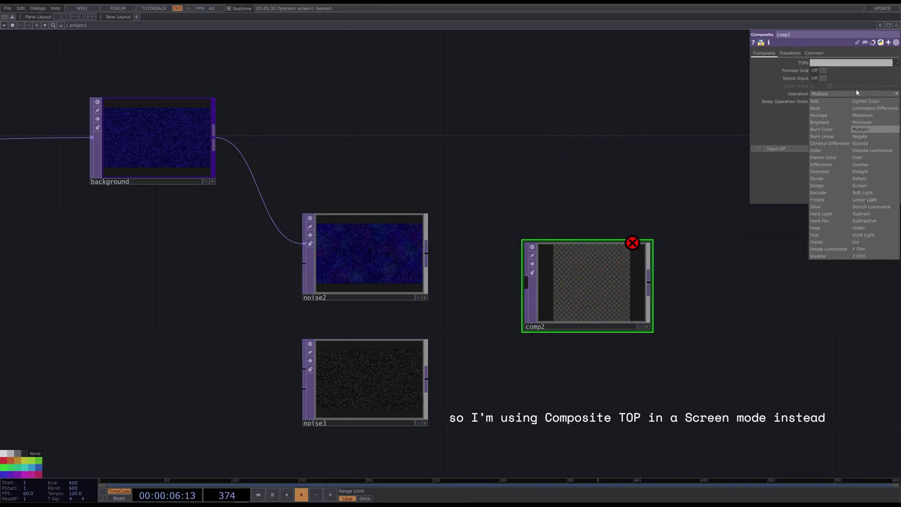
click(874, 136)
drag(609, 286, 610, 151)
drag(214, 137, 525, 147)
drag(427, 254, 526, 150)
mouse_move(426, 377)
mouse_down()
mouse_move(495, 202)
mouse_move(525, 151)
mouse_up()
Add an Add TOP, add1, fed by comp2
scroll(618, 272, up, 5)
scroll(408, 218, down, 2)
scroll(552, 304, down, 4)
scroll(553, 304, down, 2)
key(Tab)
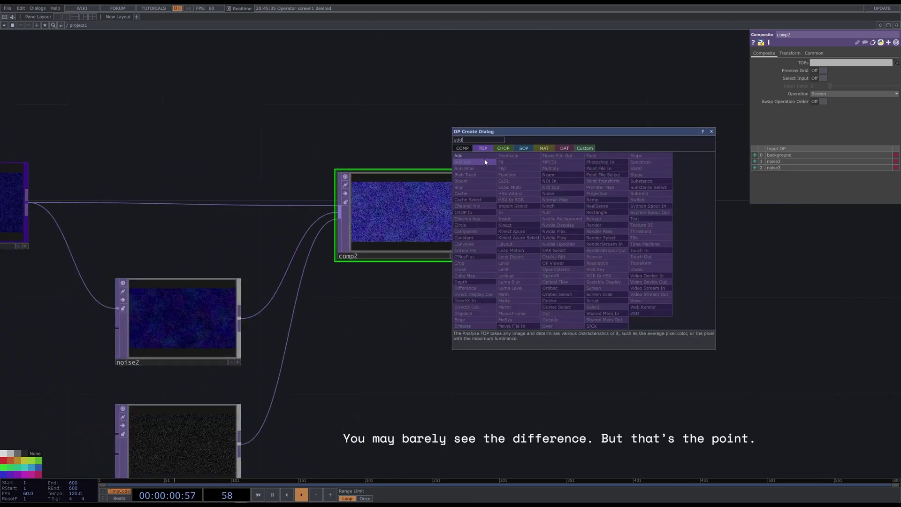
click(483, 158)
click(661, 221)
drag(462, 207, 597, 206)
Duplicate noise3 as noise4 and switch its type to Simplex 2D
click(179, 358)
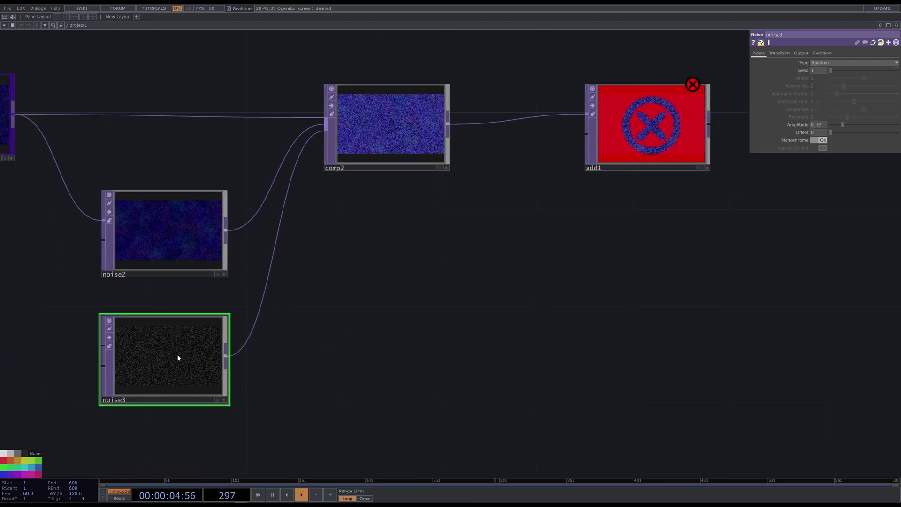
key(ctrl+c)
key(ctrl+v)
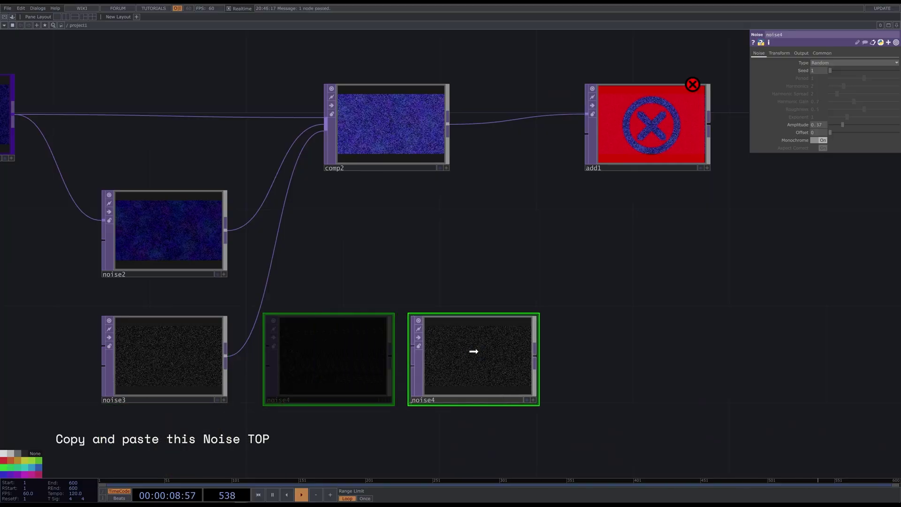
click(473, 351)
click(863, 62)
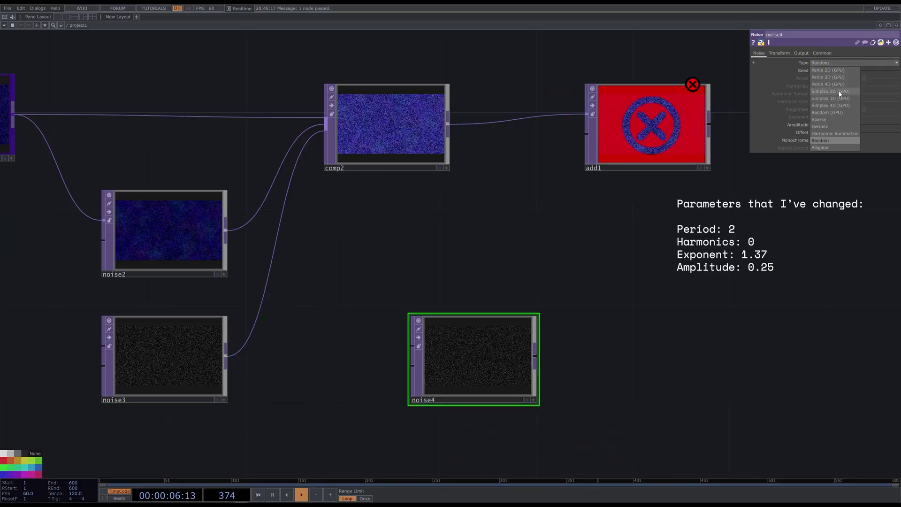
Give noise4 period 2, harmonics 0, exponent 1.37 and amplitude 0.25
drag(864, 78, 899, 76)
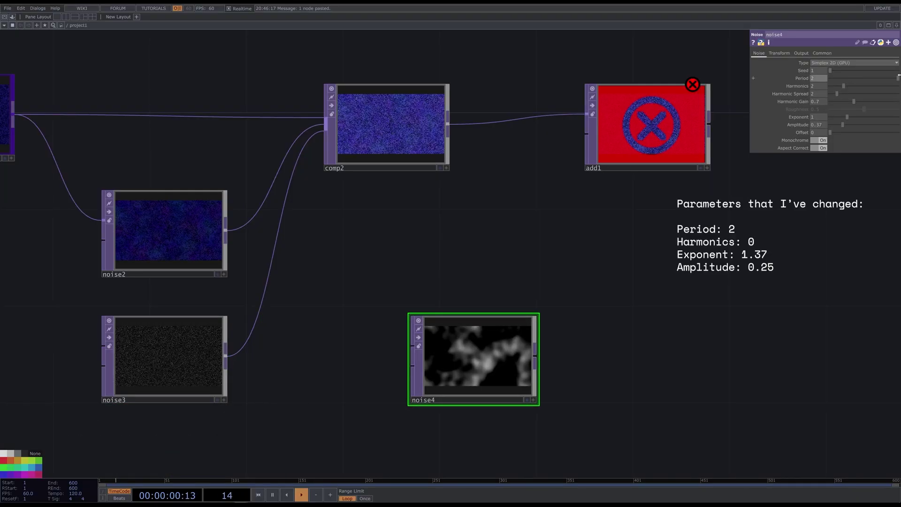
drag(844, 86, 800, 104)
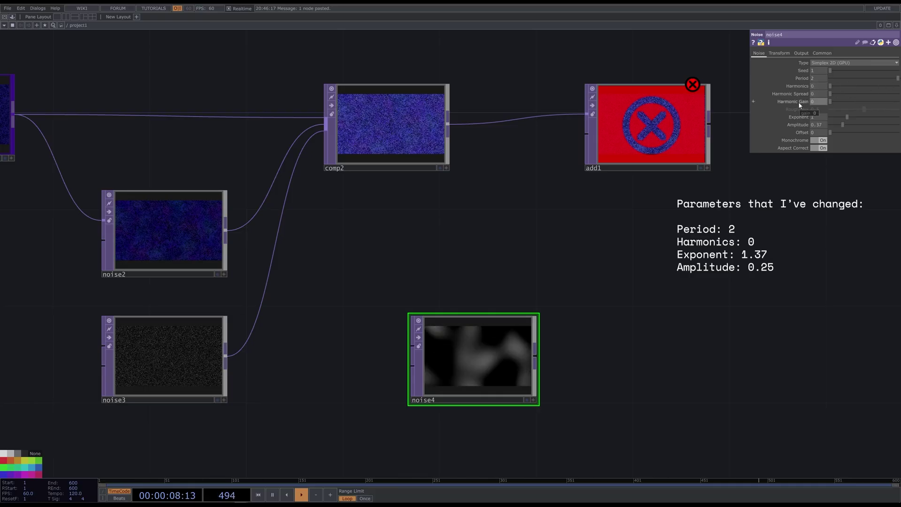
drag(850, 117, 840, 127)
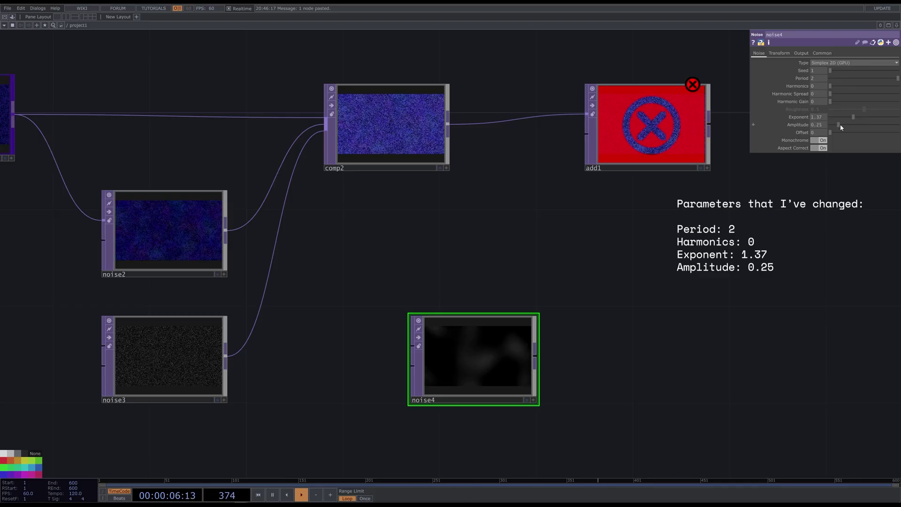
Wire noise4 into add1's second input and change its seed to 4301
drag(536, 360, 655, 120)
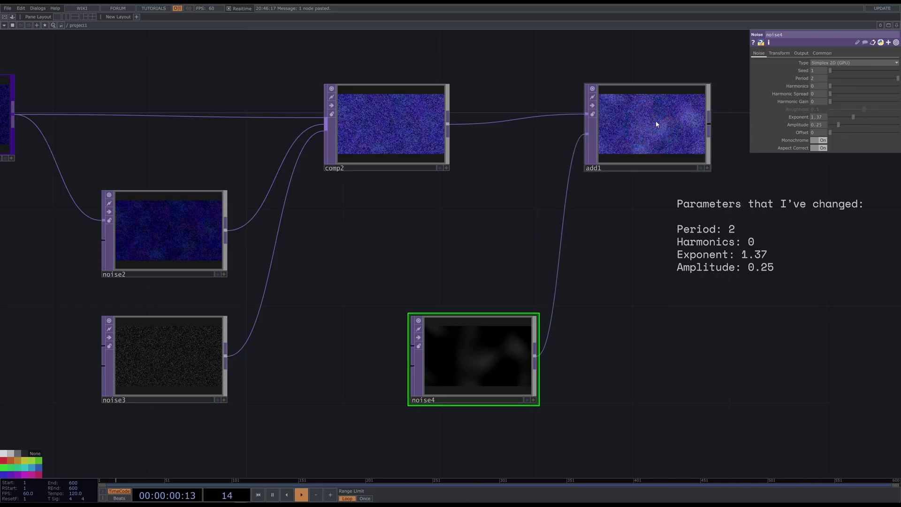
scroll(696, 151, up, 5)
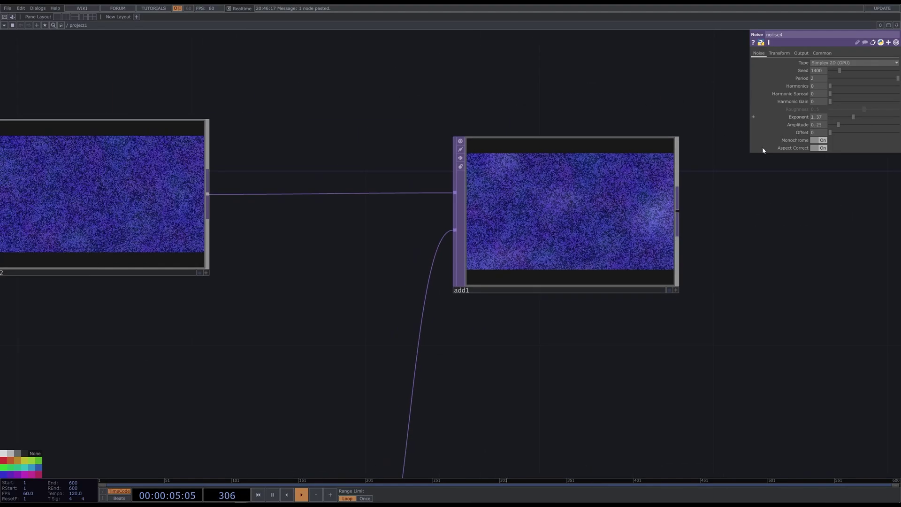
drag(830, 71, 860, 70)
scroll(611, 118, down, 3)
scroll(611, 118, down, 1)
scroll(611, 118, down, 3)
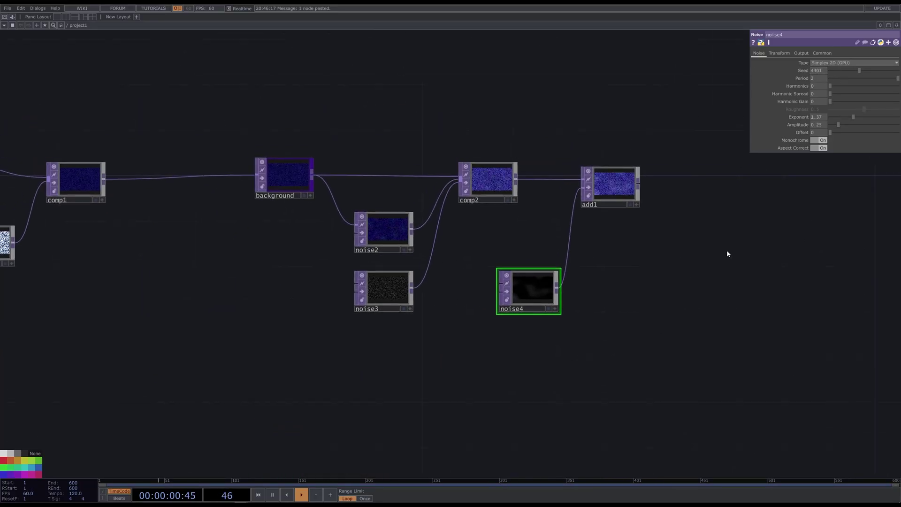
Add an Out TOP, out1, after add1 and show its image behind the network
drag(728, 252, 540, 287)
key(Tab)
text(o)
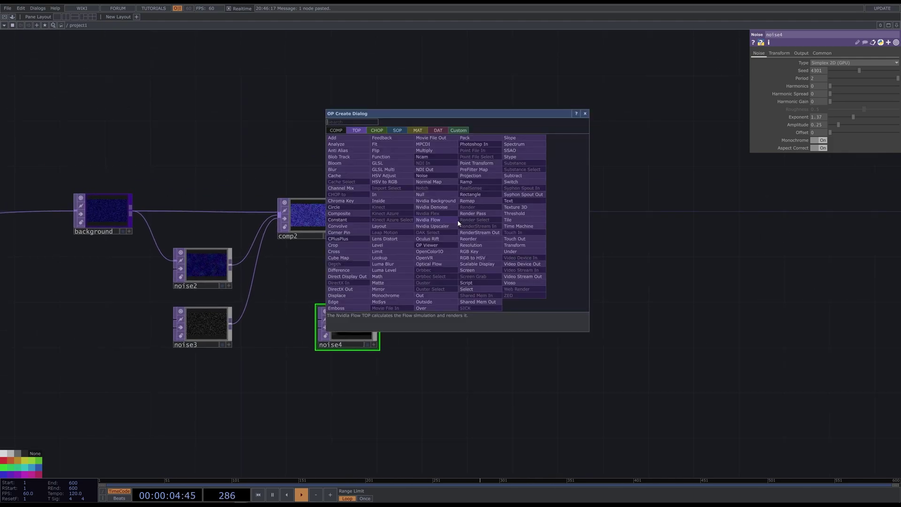
click(420, 296)
click(528, 224)
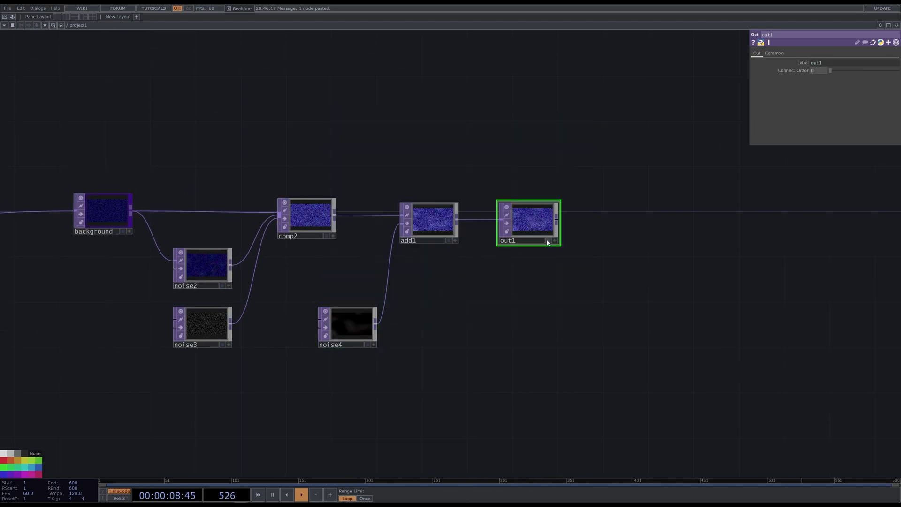
click(547, 241)
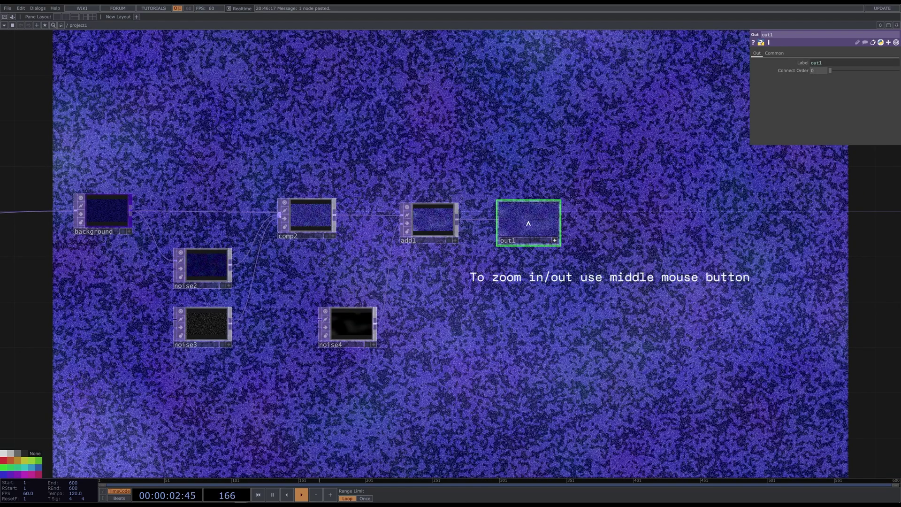
middle_drag(528, 225, 540, 263)
Shift background left and insert a Null TOP, null1, between background and comp2
drag(561, 314, 694, 254)
scroll(694, 254, down, 5)
scroll(694, 254, up, 4)
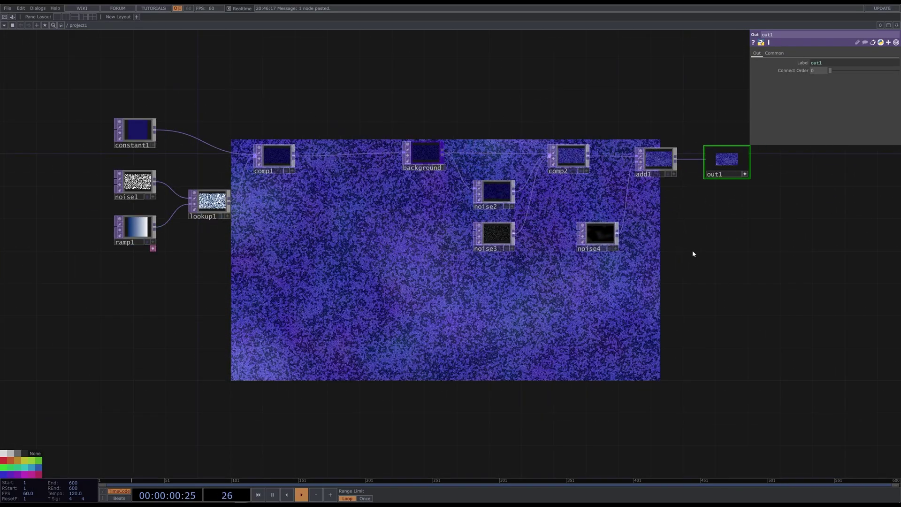
scroll(693, 254, down, 3)
drag(680, 266, 629, 294)
drag(441, 221, 396, 222)
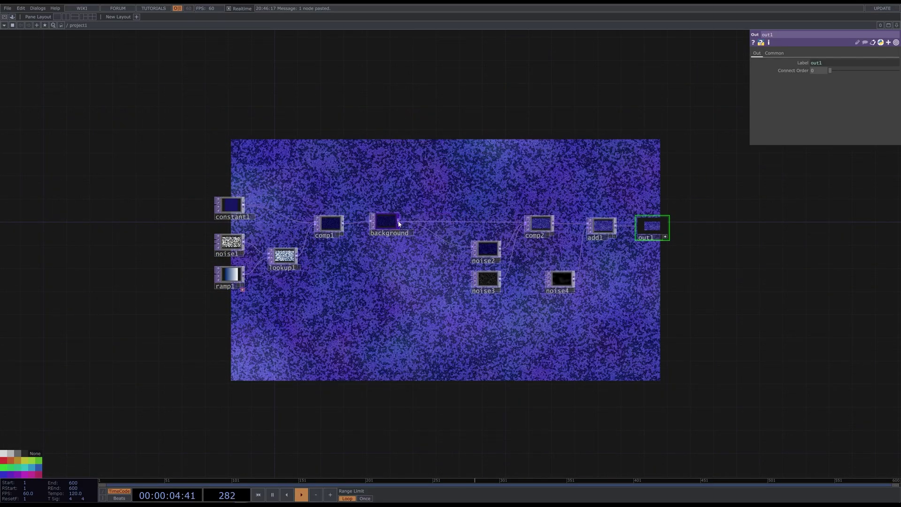
key(Tab)
click(373, 195)
click(433, 218)
Tidy the layout, moving out1 further right
click(230, 205)
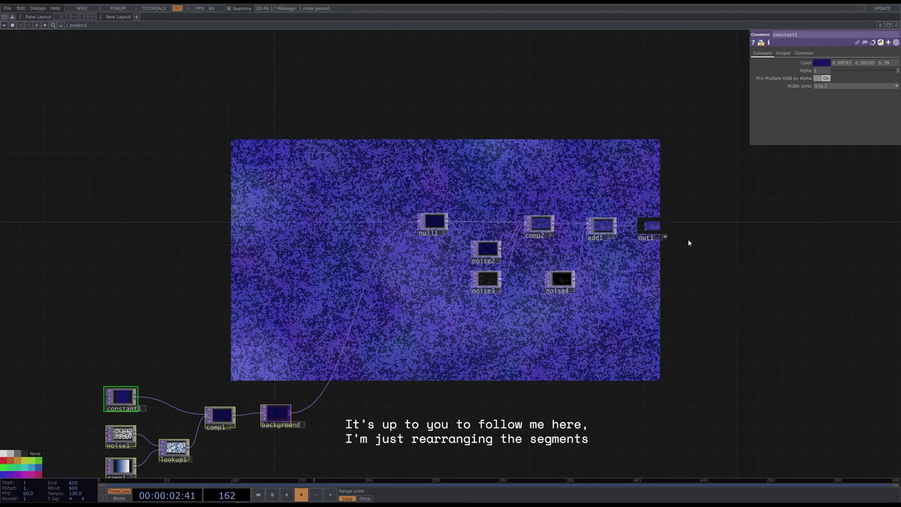
drag(682, 242, 755, 241)
click(486, 249)
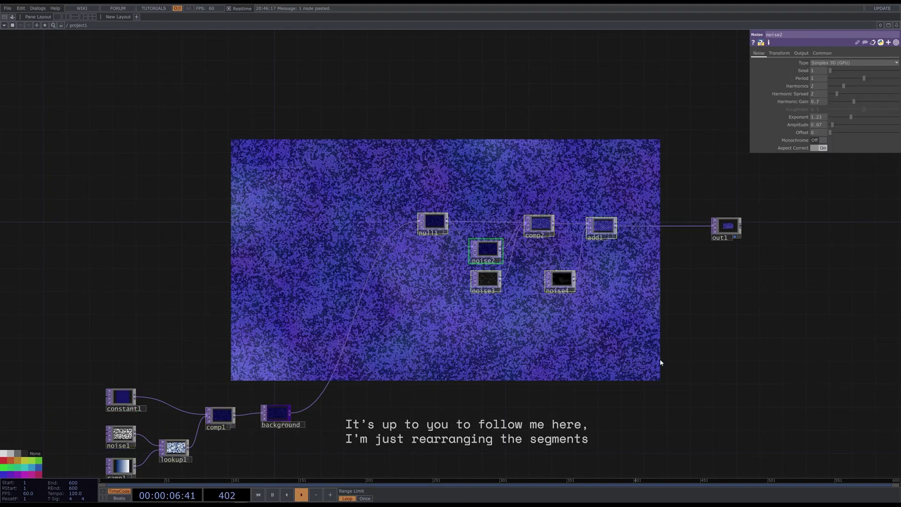
Add an annotation frame titled Post-Processing and fit it around the post-processing nodes
right_click(617, 275)
click(662, 235)
text(Post)
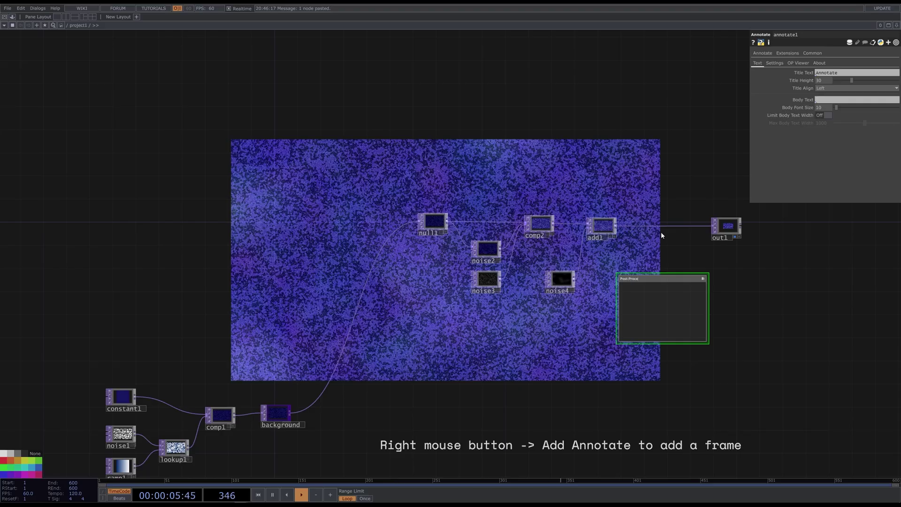
text(-Processing)
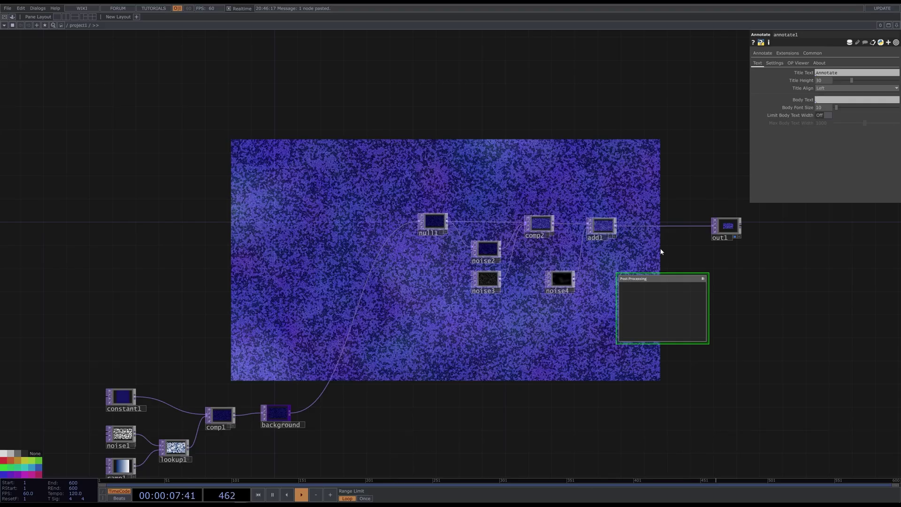
drag(616, 312, 342, 312)
drag(708, 273, 699, 171)
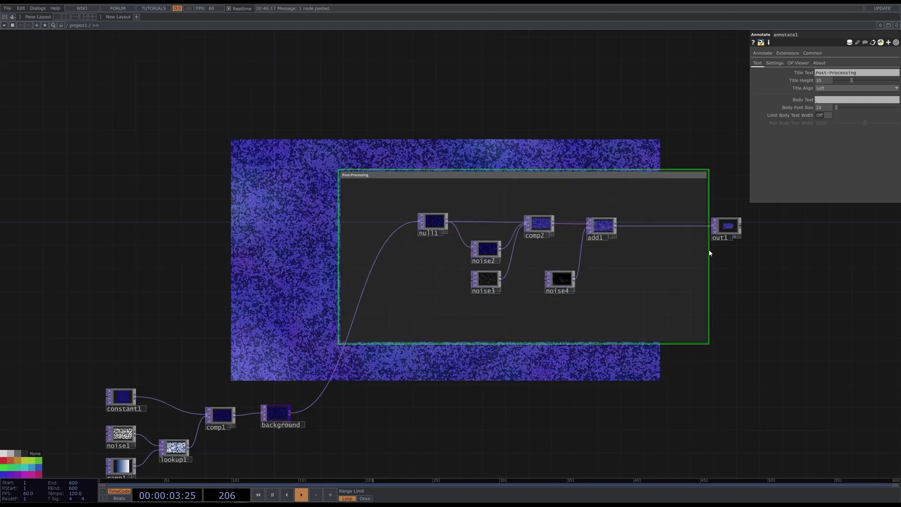
drag(694, 249, 660, 250)
drag(339, 230, 370, 230)
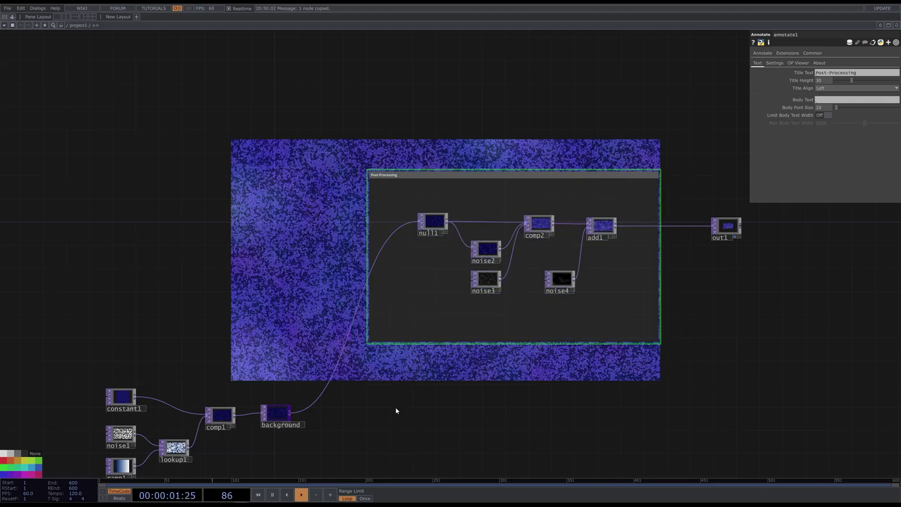
Paste a copy of the frame and retitle it Background
key(ctrl+v)
double_click(394, 352)
text(Backgrou)
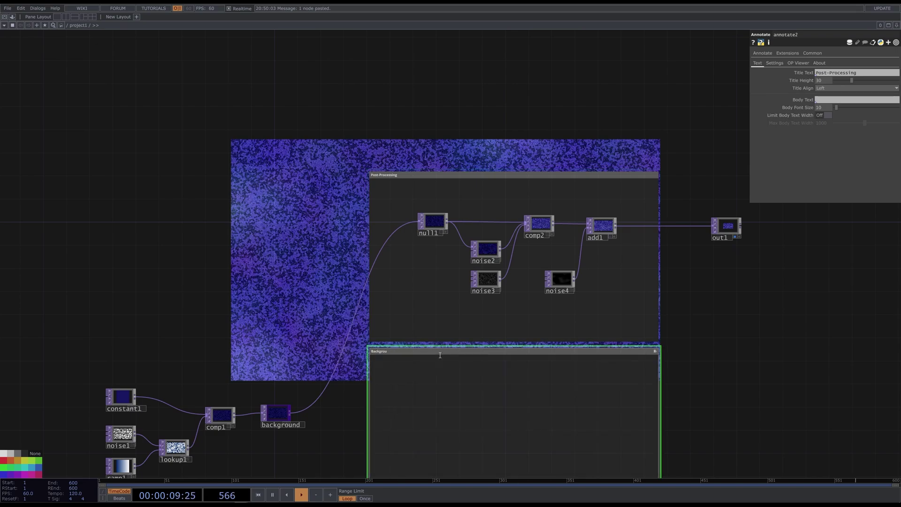
text(nd)
key(Return)
Move the Background frame and its nodes to the lower left, then select both frames
scroll(718, 348, down, 3)
scroll(670, 318, down, 2)
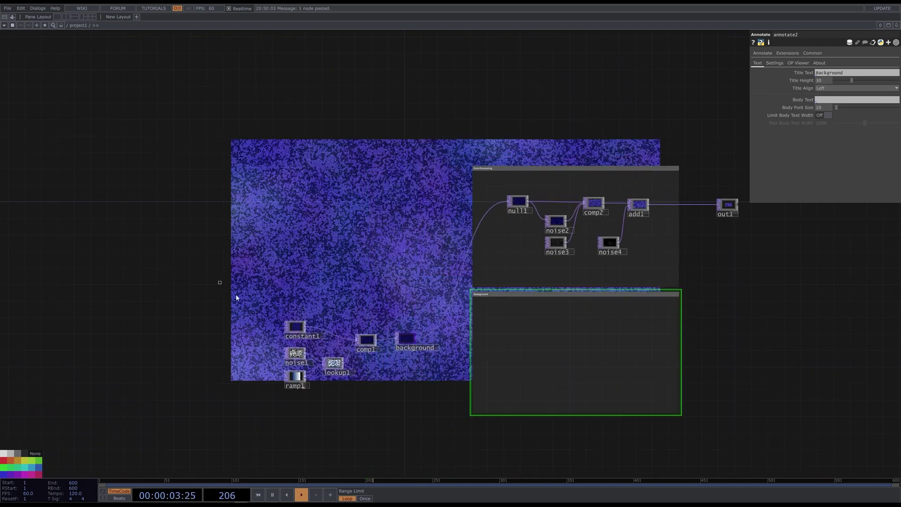
drag(334, 360, 213, 378)
drag(367, 340, 246, 359)
drag(575, 293, 232, 315)
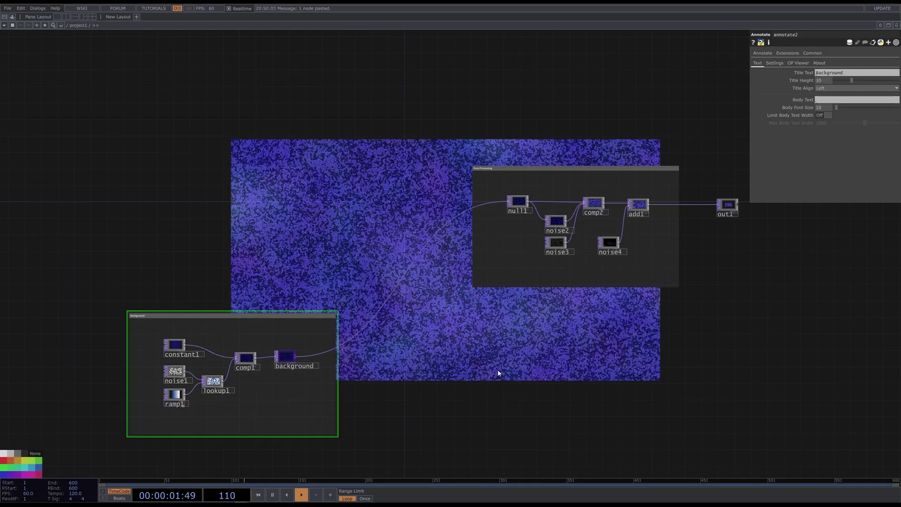
ctrl+click(495, 169)
Raise both frame titles to height 78 and pan the network to empty space
drag(852, 80, 885, 80)
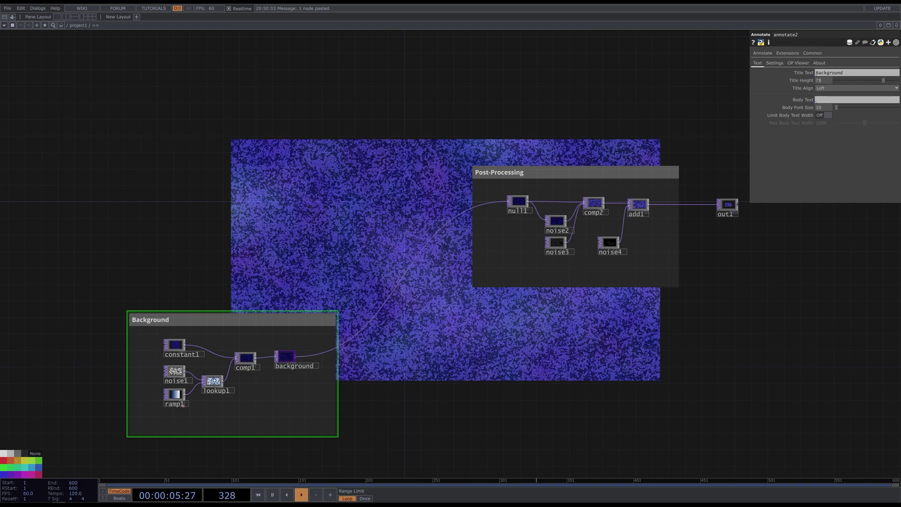
drag(371, 201, 604, 380)
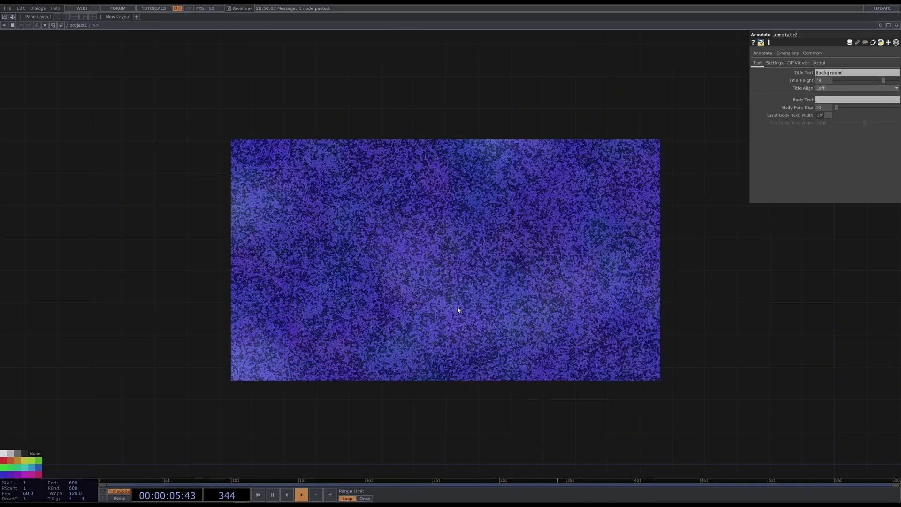
Add a Circle SOP, circle1, with radius 0.1 and start an operator wired from it
key(Tab)
click(296, 147)
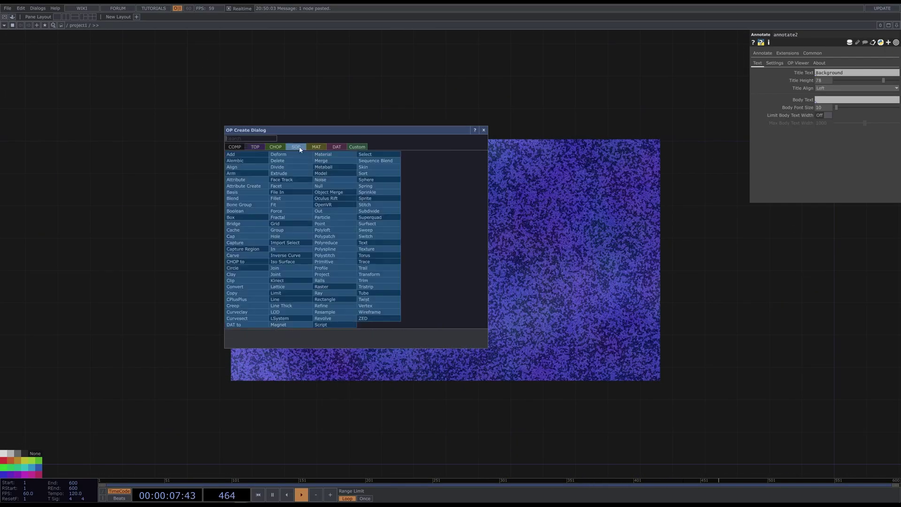
text(cir)
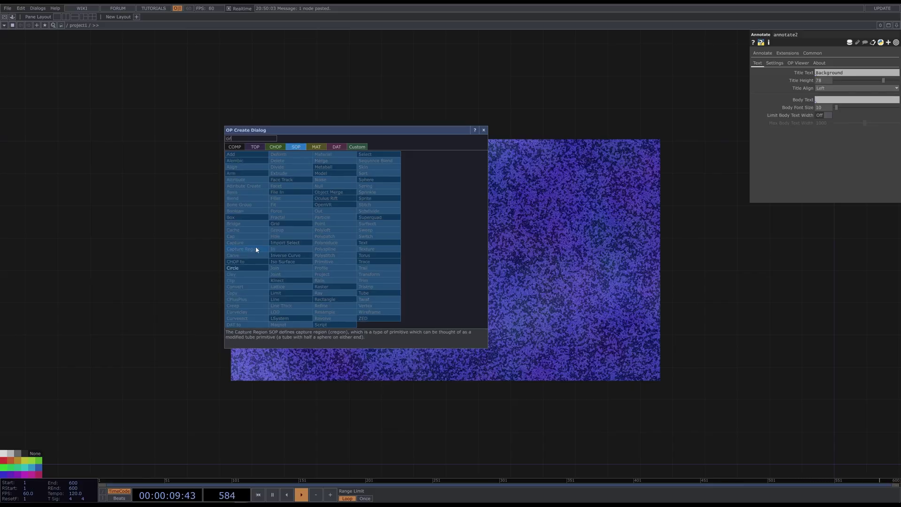
click(252, 269)
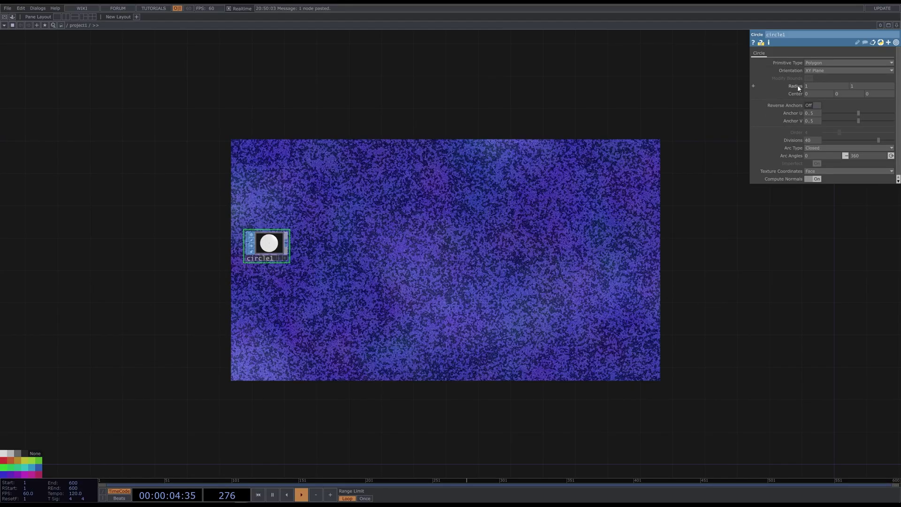
mouse_move(796, 87)
middle_down()
mouse_move(796, 79)
mouse_move(798, 88)
middle_up()
right_click(287, 245)
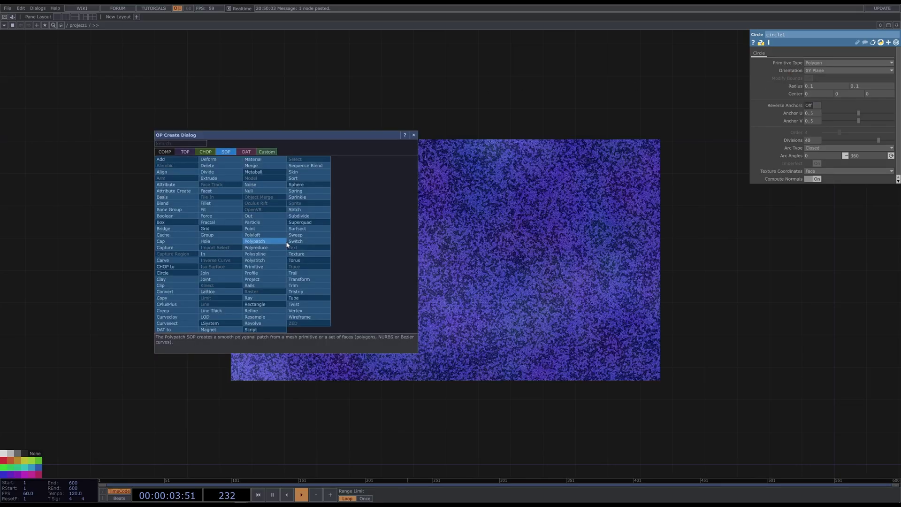
text(co)
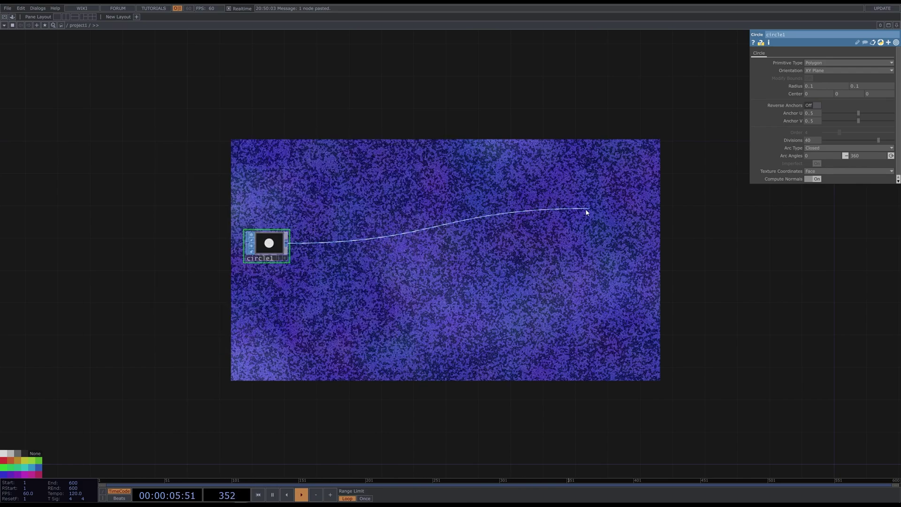
Wire circle1 into a new Geometry COMP, geo1
right_click(541, 219)
click(382, 237)
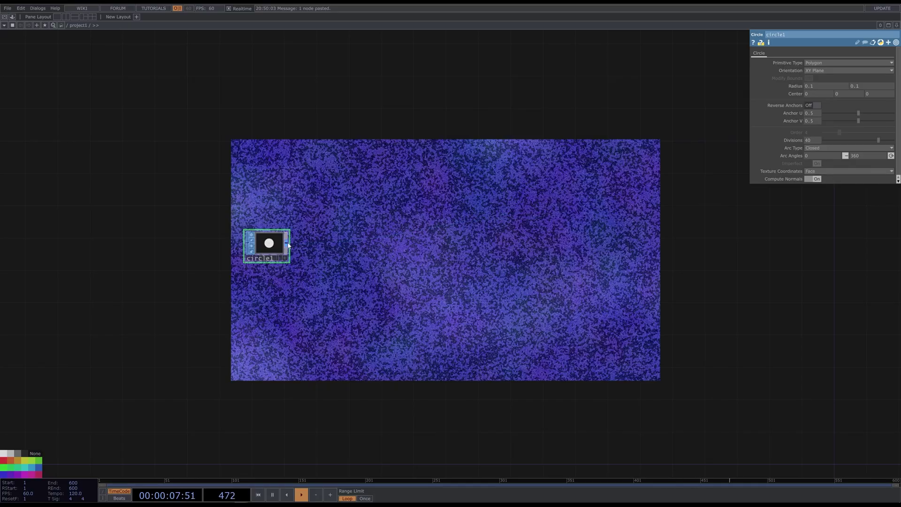
right_click(289, 245)
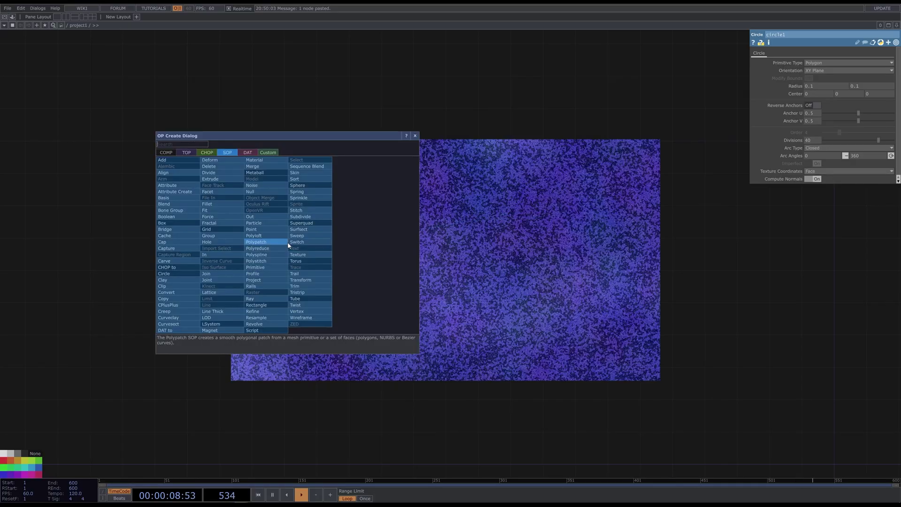
click(172, 154)
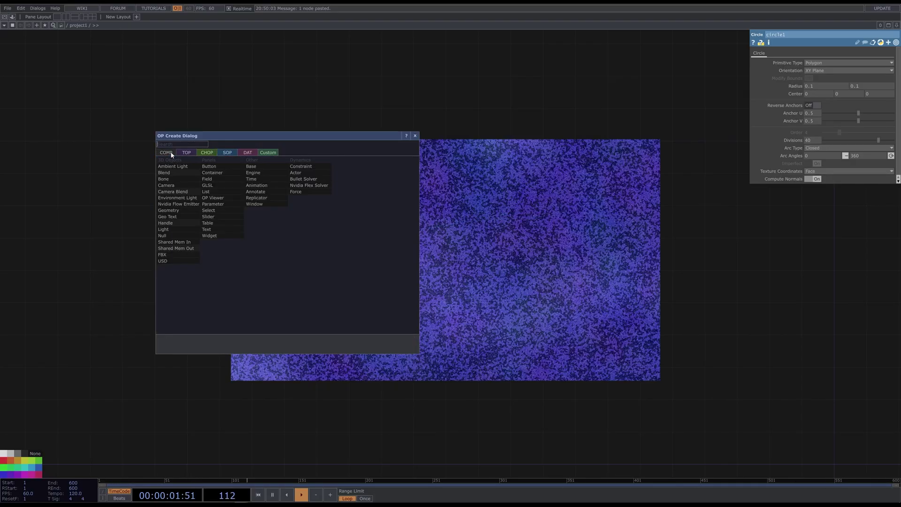
text(ge)
click(172, 210)
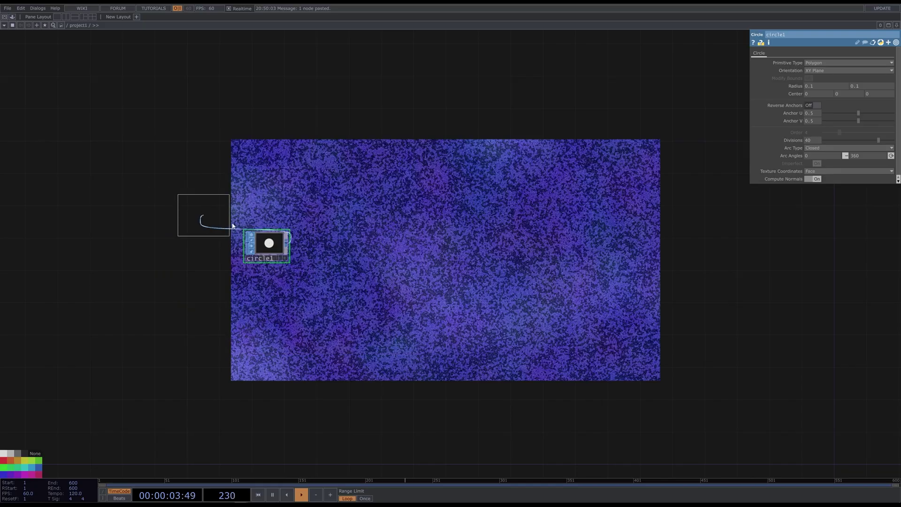
click(369, 245)
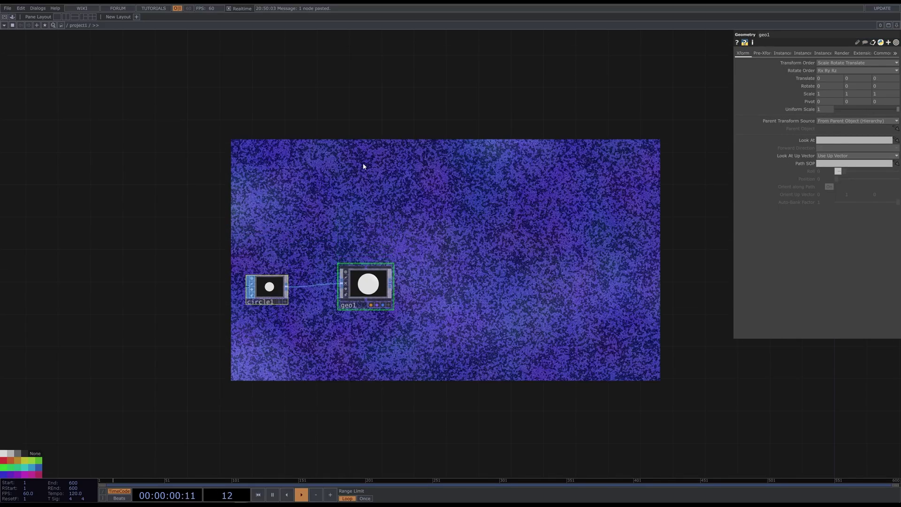
Add a second Geometry COMP, geo2, above geo1
key(Tab)
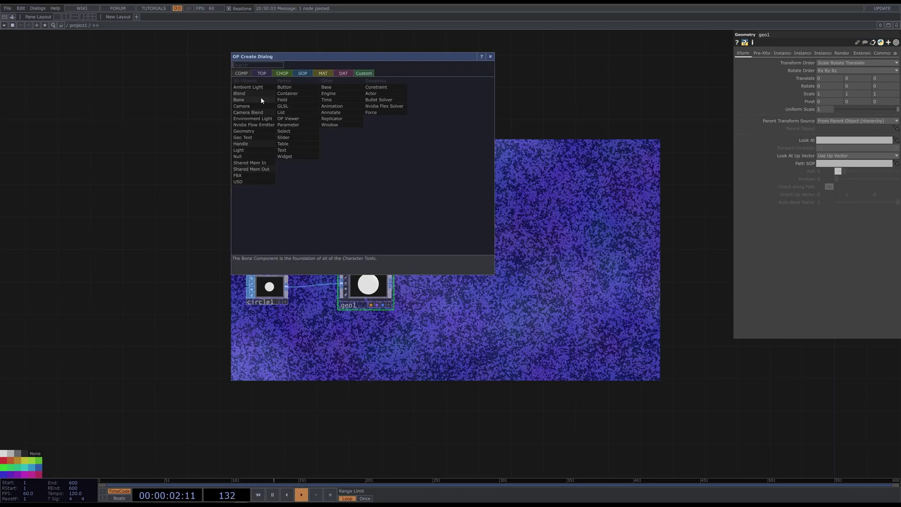
click(253, 131)
click(369, 194)
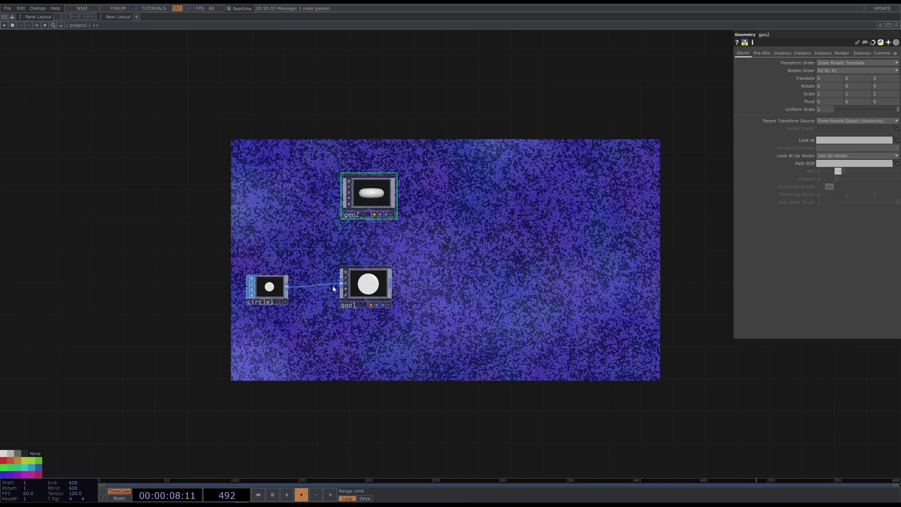
Delete geo2 and assign a new Constant MAT, constant2, as geo1's material
key(Delete)
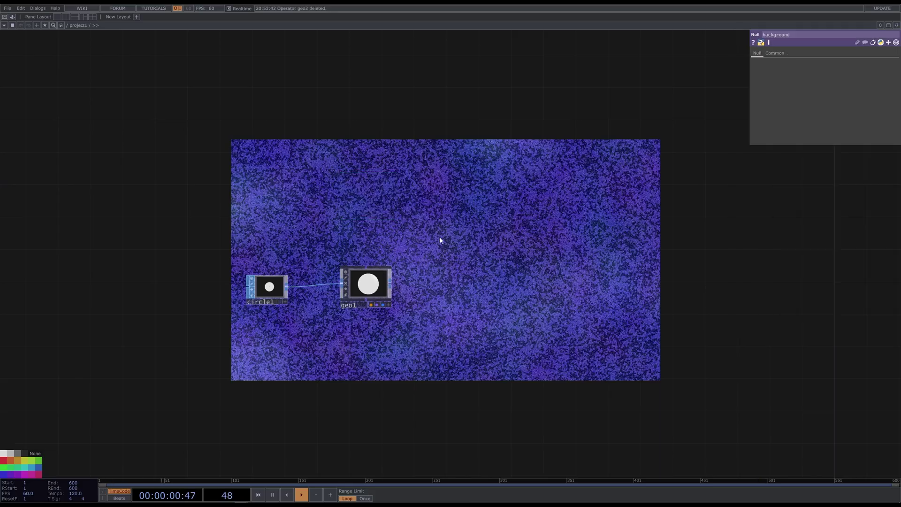
key(Tab)
click(397, 145)
text(con)
click(318, 151)
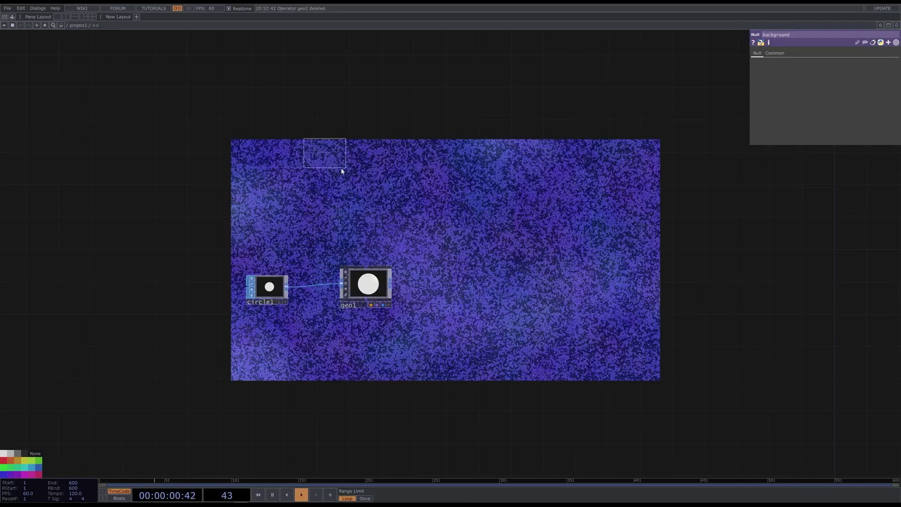
click(365, 230)
drag(367, 232, 374, 272)
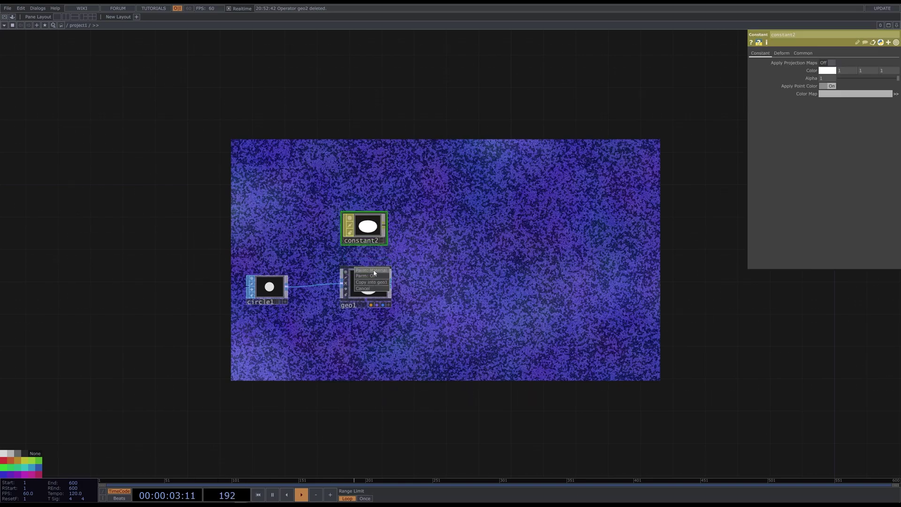
click(374, 271)
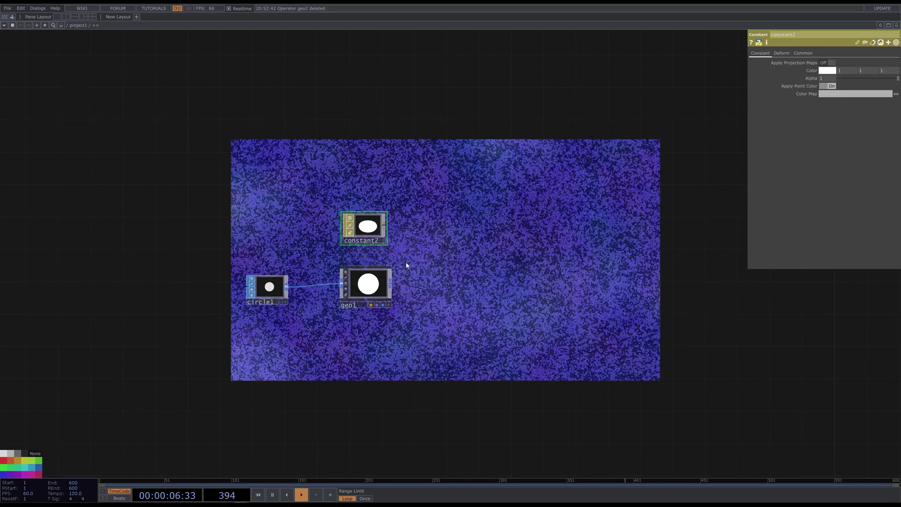
Add a Render TOP, render1, to the right of geo1
double_click(423, 278)
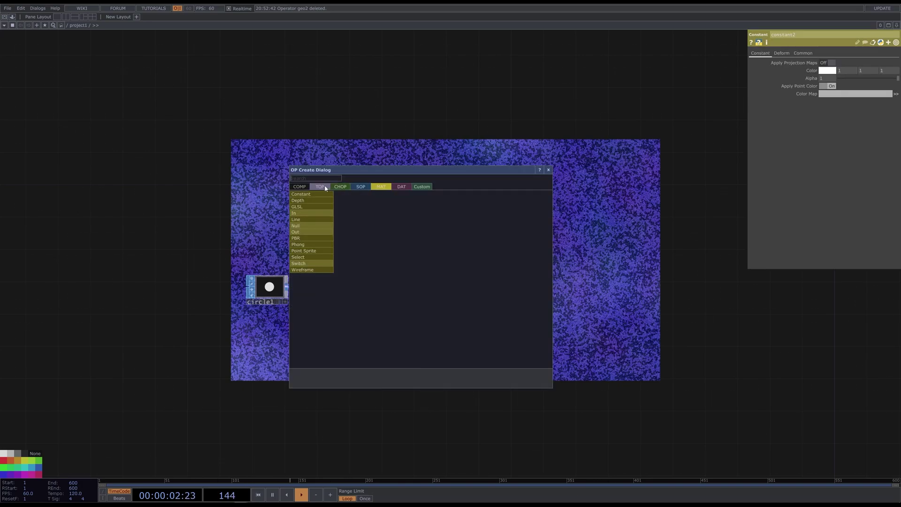
click(320, 186)
click(442, 270)
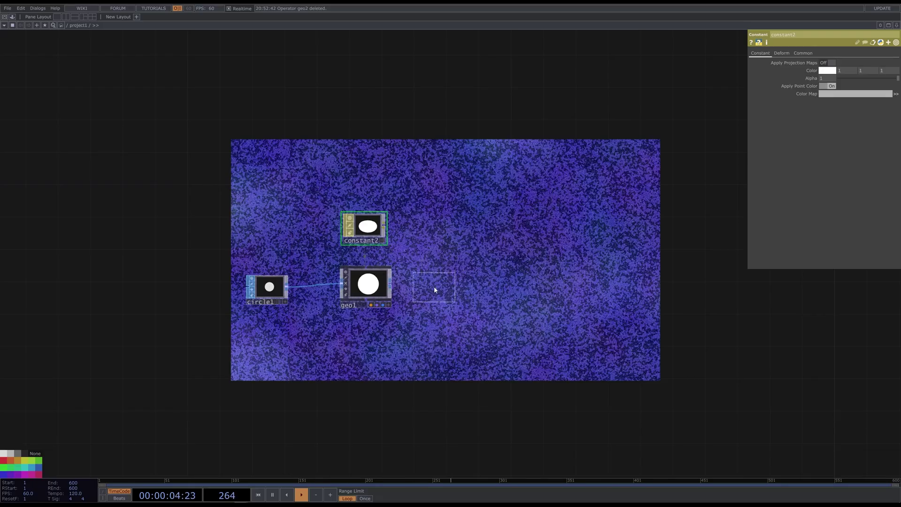
click(433, 284)
Choose a Camera COMP from the operator list
double_click(438, 235)
click(318, 139)
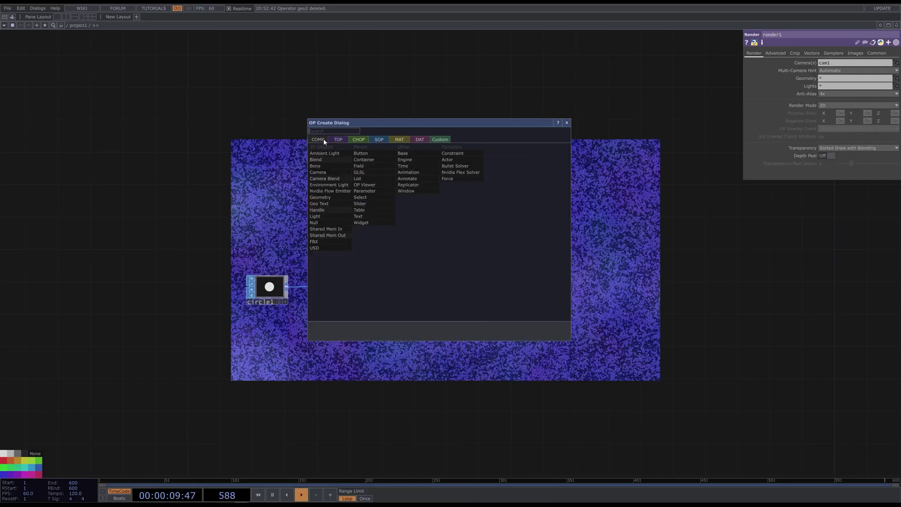
text(ca)
click(337, 170)
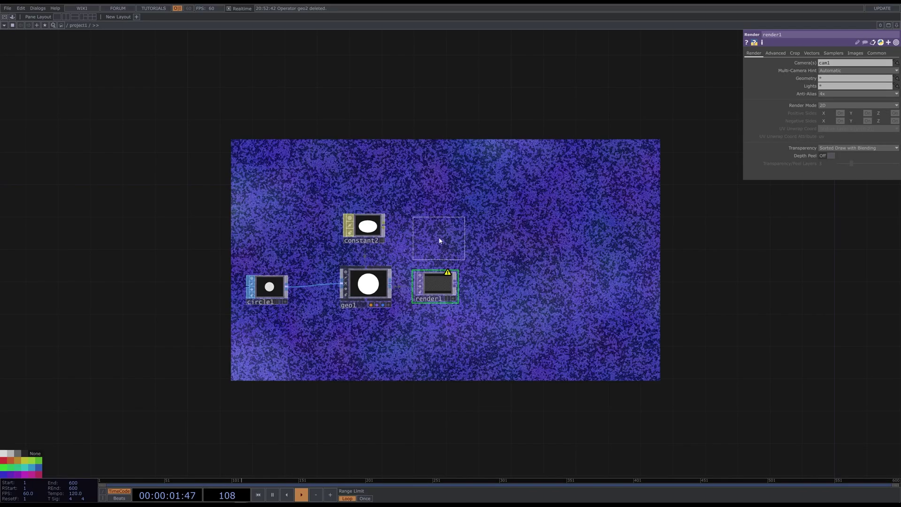
Place camera cam1 with orthographic projection and Ortho Width 7.85
click(439, 231)
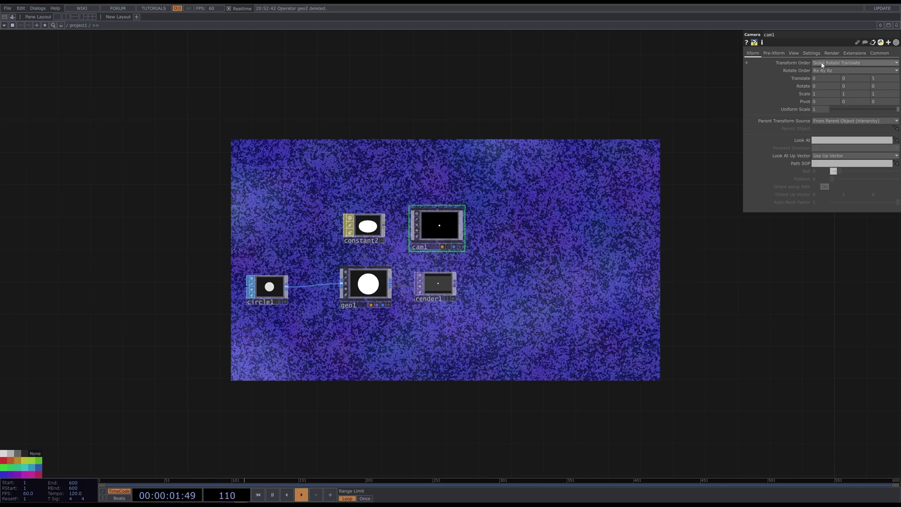
click(811, 53)
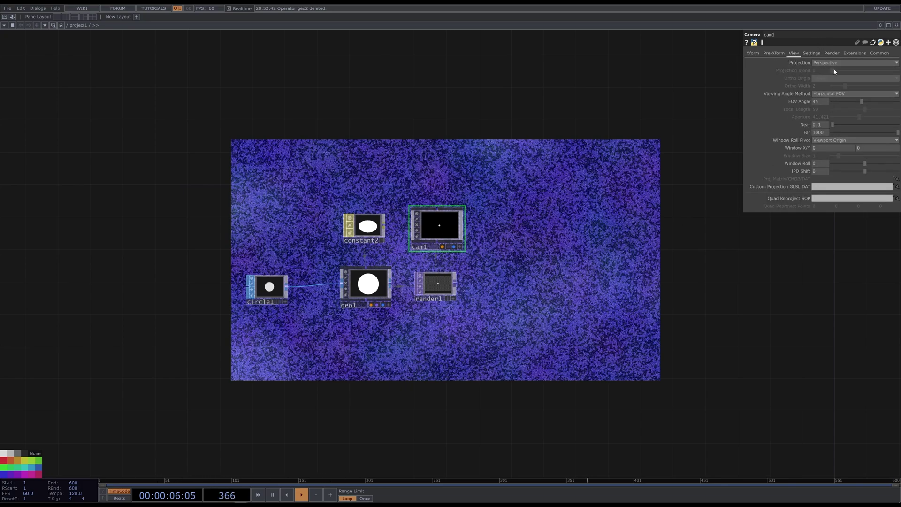
click(854, 63)
click(836, 77)
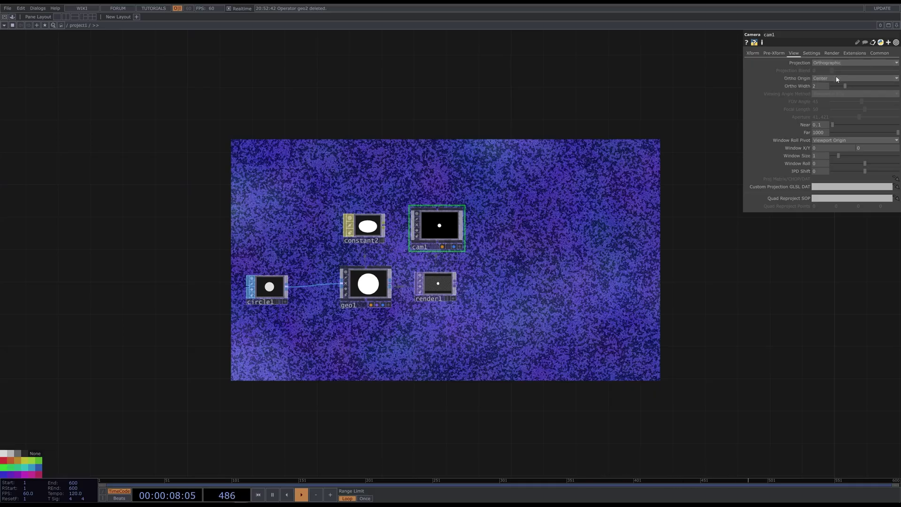
mouse_move(848, 87)
mouse_down()
mouse_move(837, 87)
mouse_move(879, 87)
mouse_up()
drag(885, 88, 887, 87)
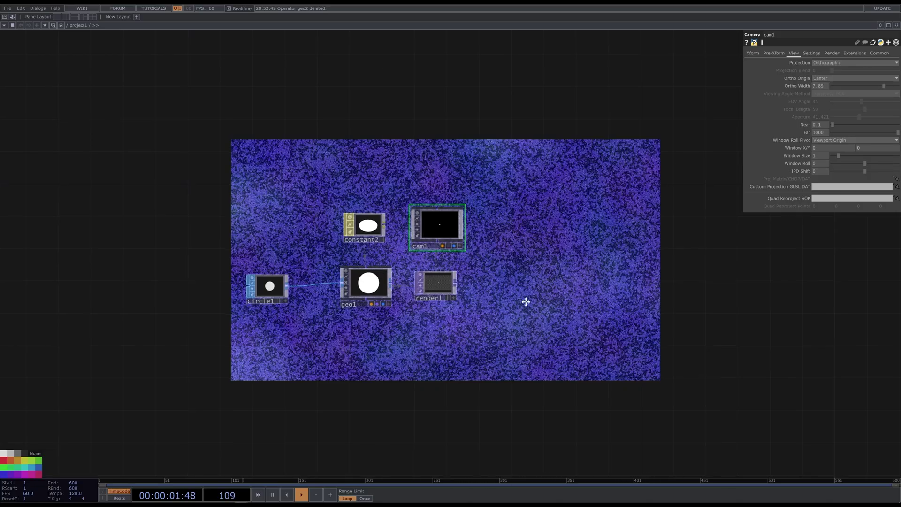
drag(524, 310, 538, 235)
key(Tab)
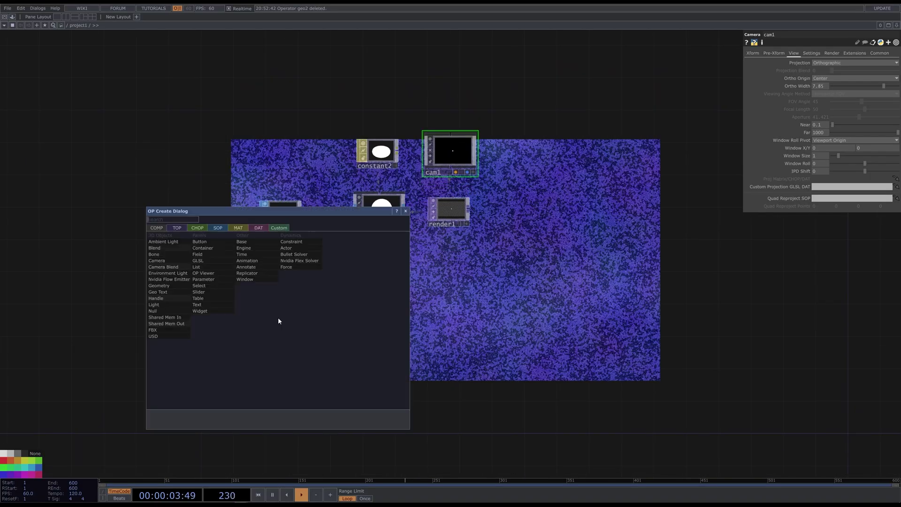
Add a Constant CHOP named inst_number with channel 'number' set to 50
click(198, 228)
text(con)
click(211, 273)
click(281, 293)
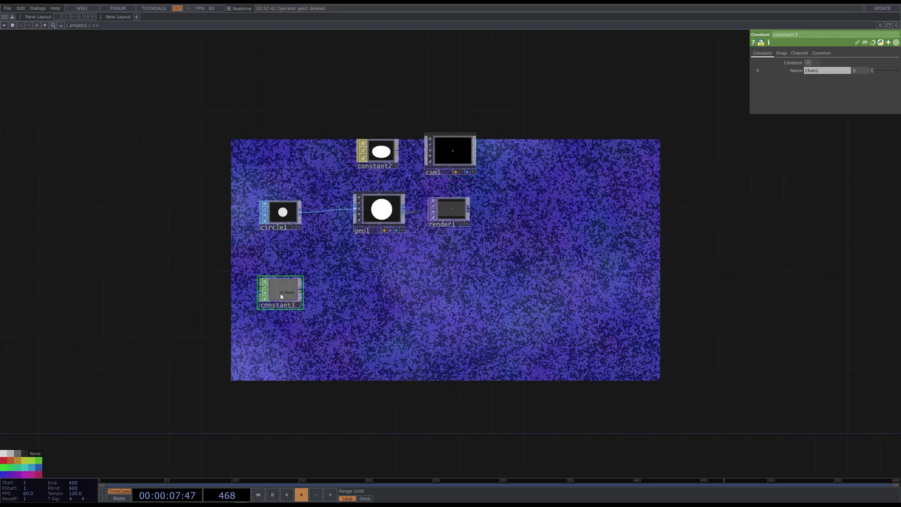
click(862, 73)
text(50)
key(Return)
click(828, 71)
text(number)
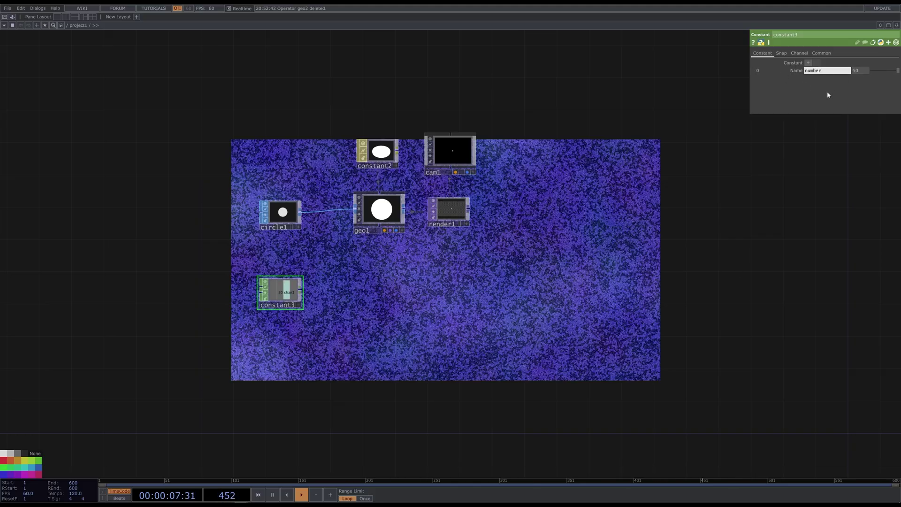
key(Return)
scroll(359, 333, up, 2)
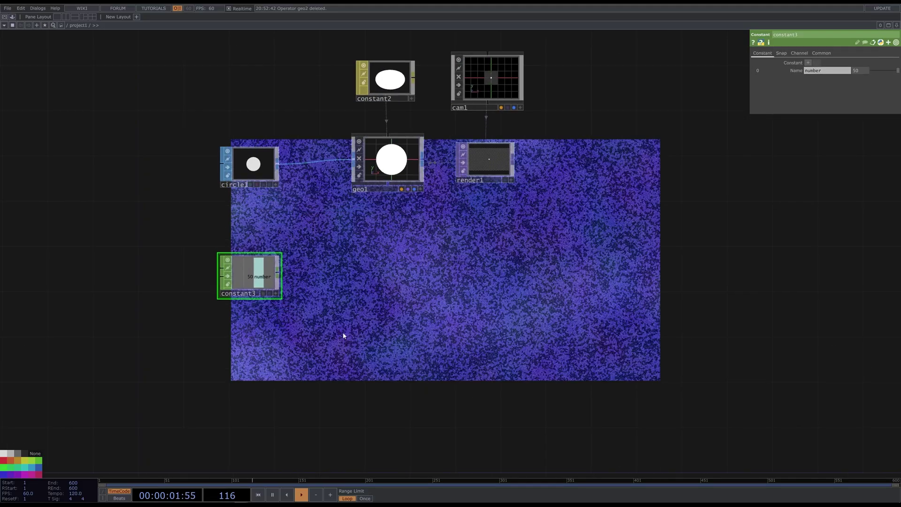
text(inst)
text(_number)
key(Return)
Add a Random-type Pattern CHOP whose Length references inst_number
key(Tab)
text(p)
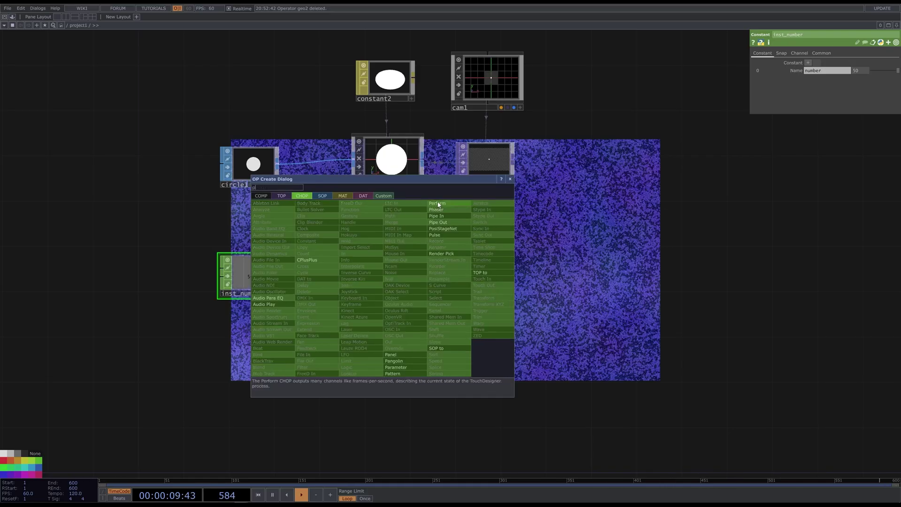
click(393, 374)
click(350, 274)
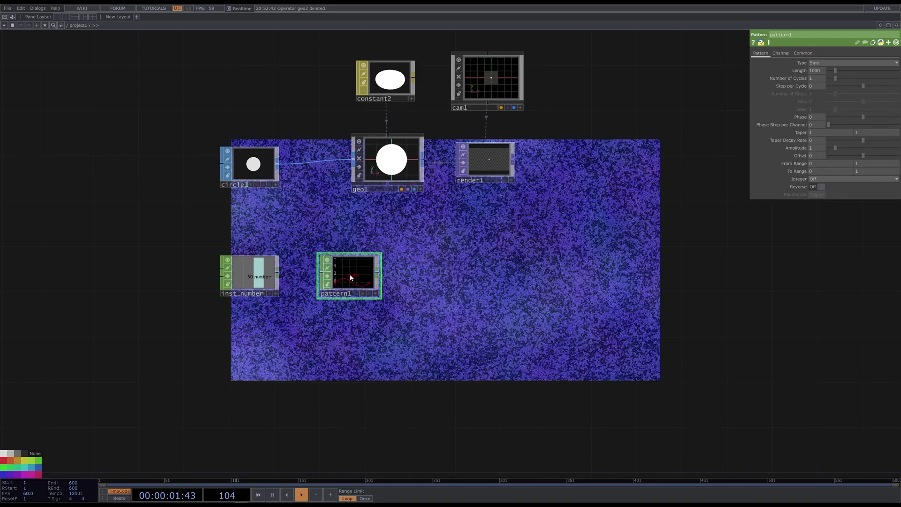
click(846, 63)
click(821, 126)
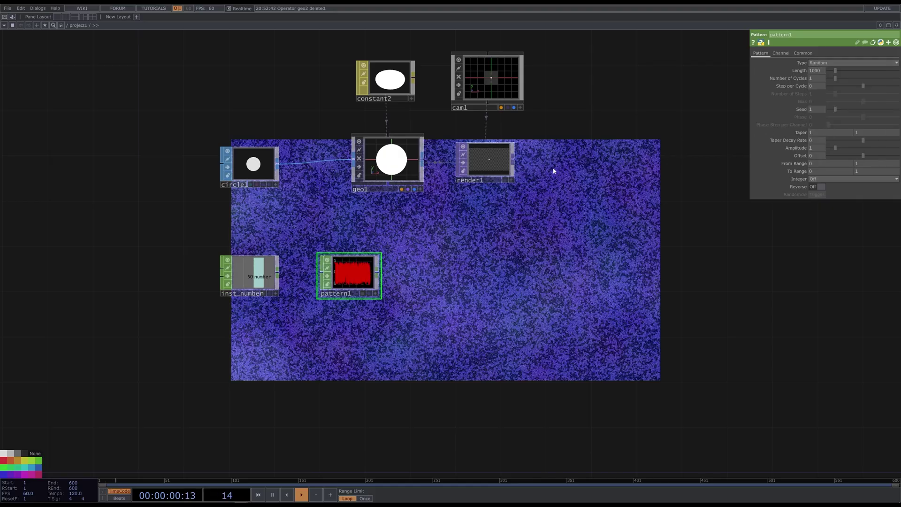
click(276, 293)
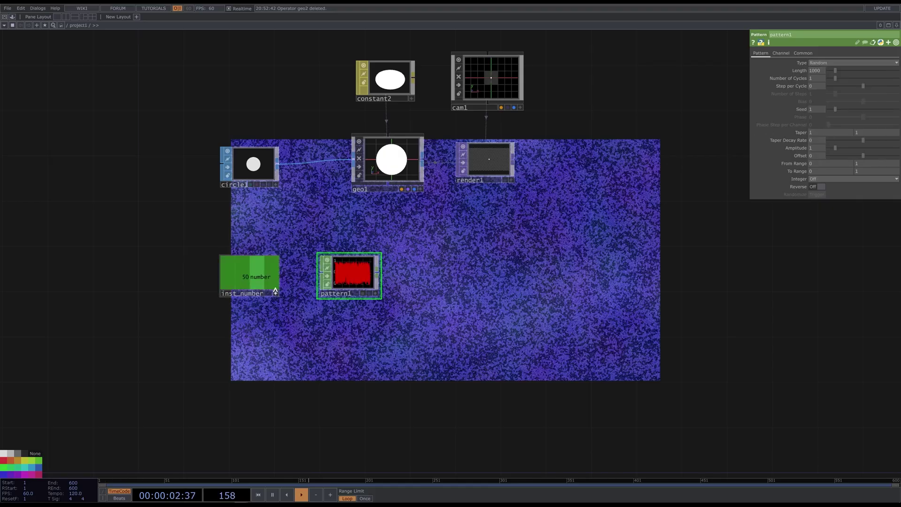
drag(259, 277, 824, 71)
Name the pattern's channels tx and ty
click(781, 53)
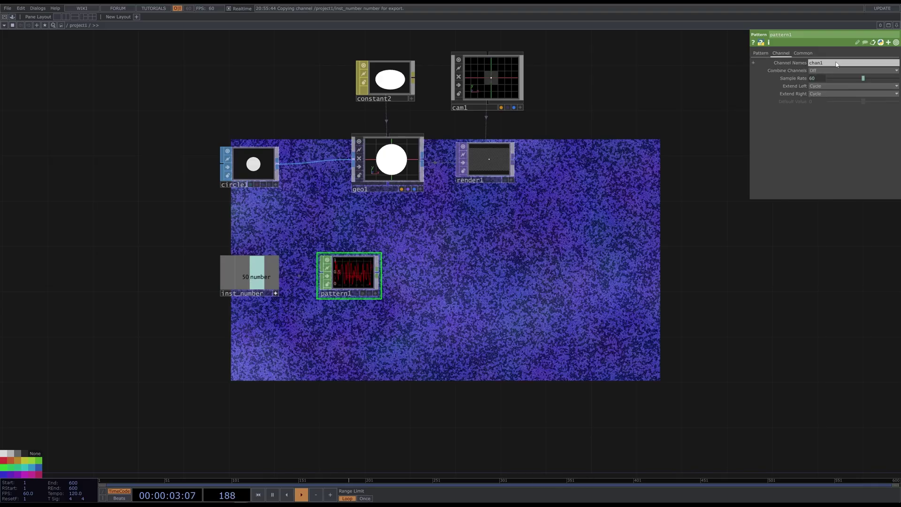
text(tx)
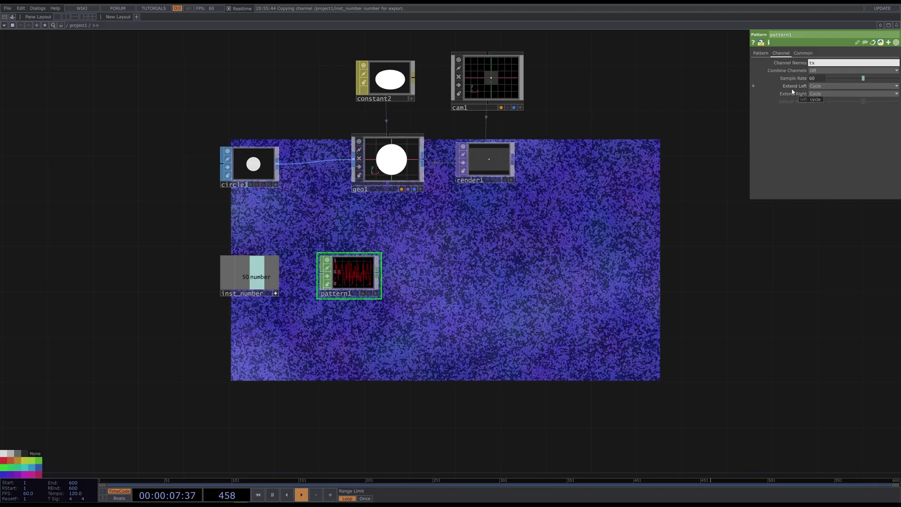
key(Return)
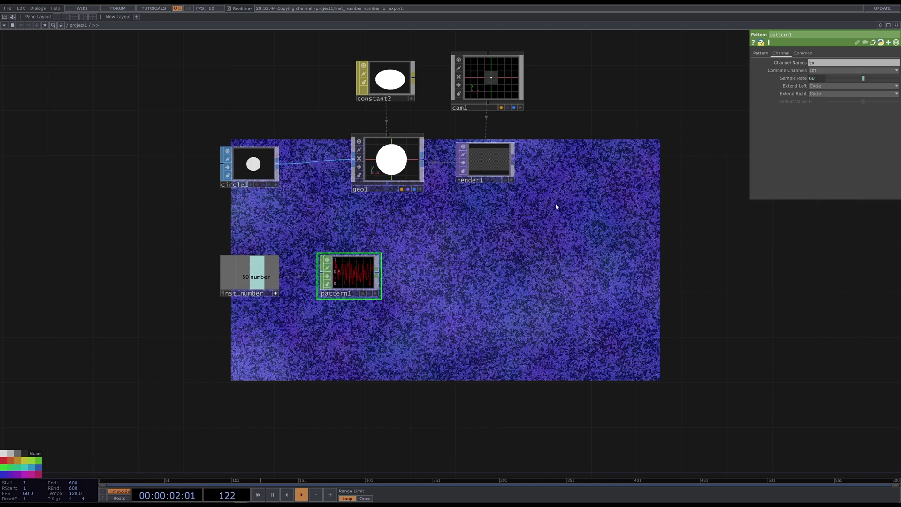
scroll(348, 273, up, 2)
scroll(348, 275, up, 3)
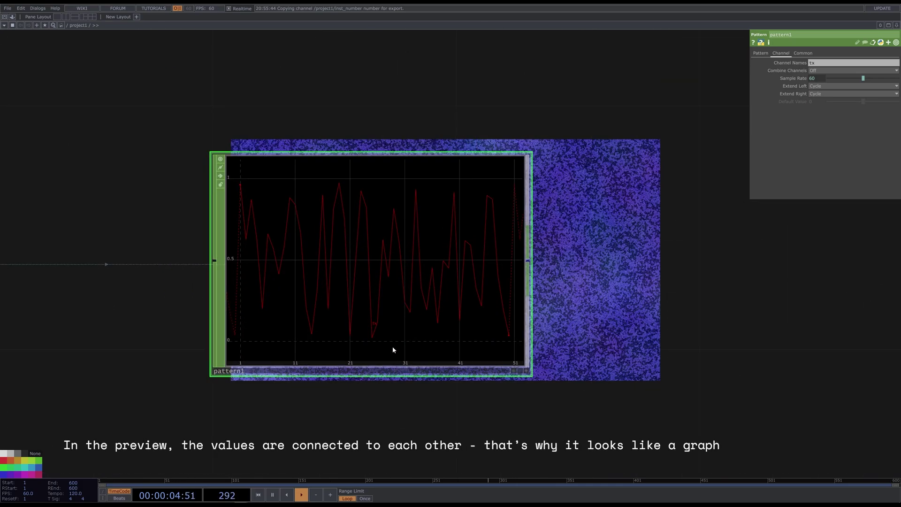
click(836, 64)
text(ty)
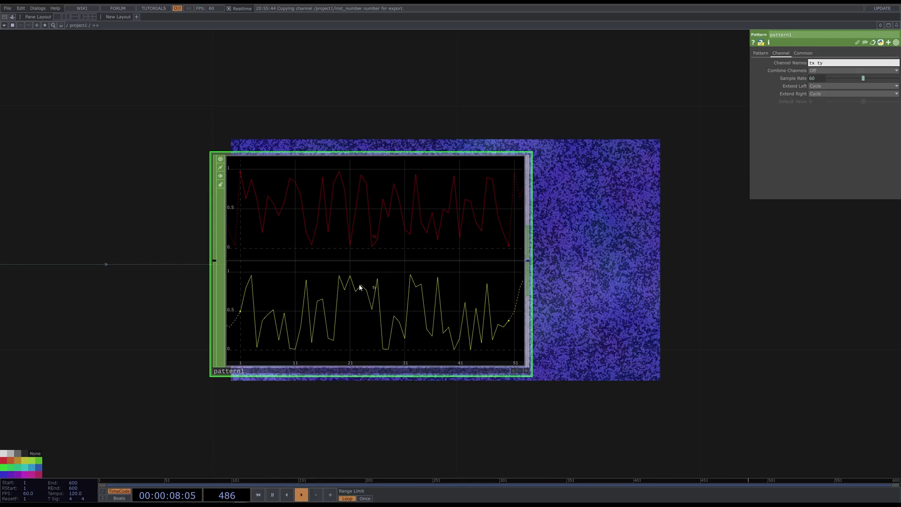
scroll(381, 289, down, 5)
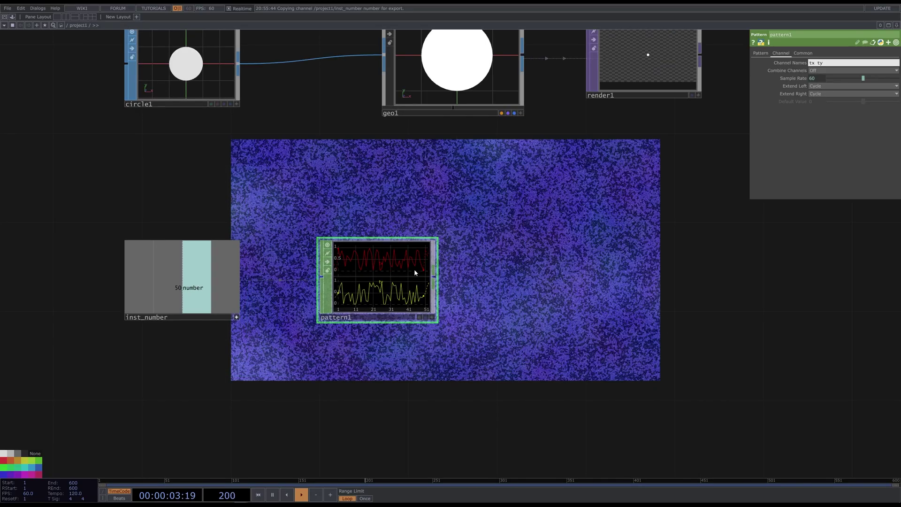
Append a Null CHOP after pattern1 and rename it pos
right_click(433, 277)
text(null)
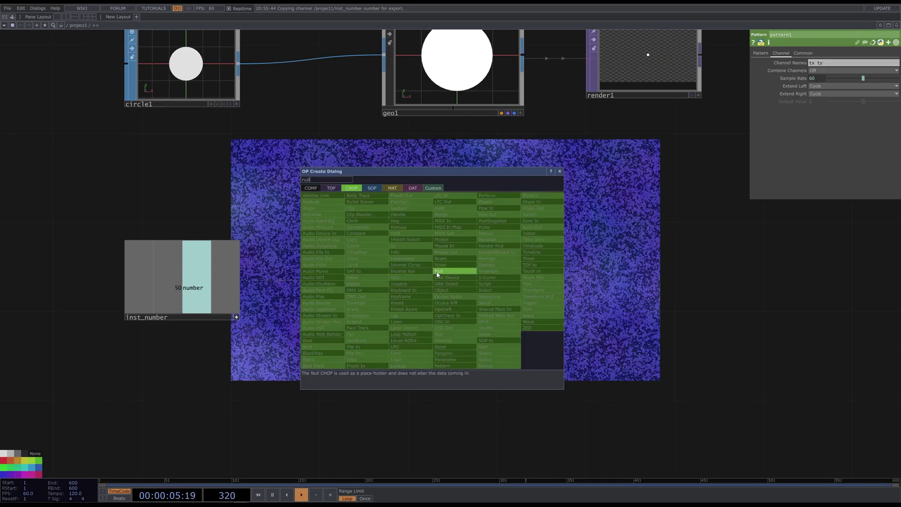
click(439, 272)
click(527, 279)
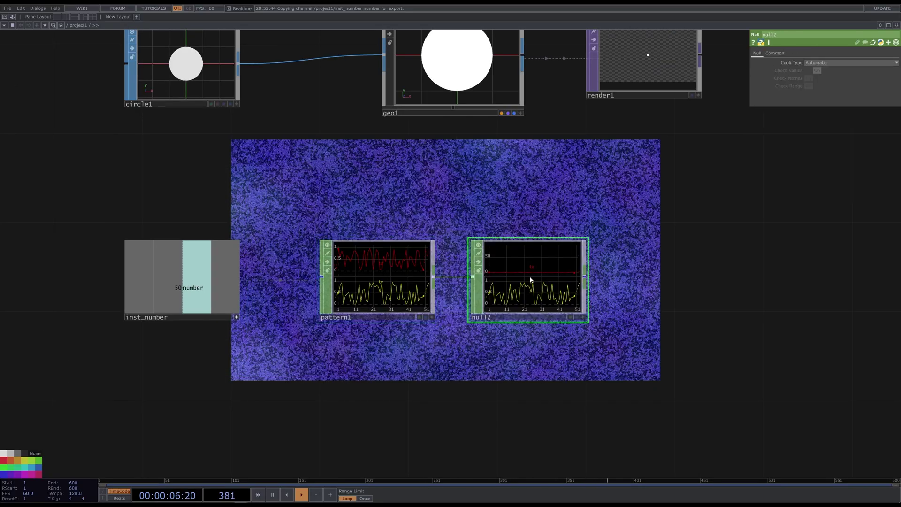
double_click(495, 322)
text(pos)
key(Return)
scroll(494, 369, down, 4)
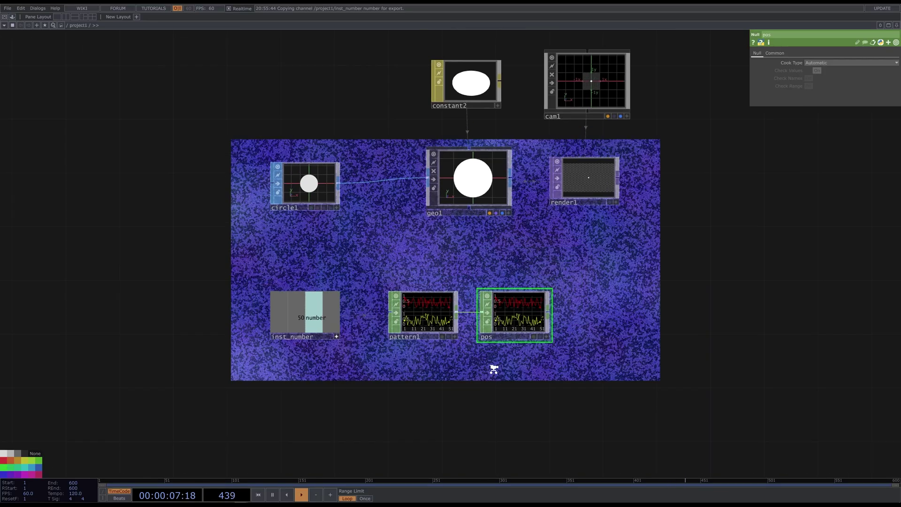
scroll(493, 364, up, 2)
scroll(482, 346, down, 2)
scroll(483, 346, down, 2)
Turn on geo1 instancing with Translate OP pos, Translate X tx and Y ty
click(489, 221)
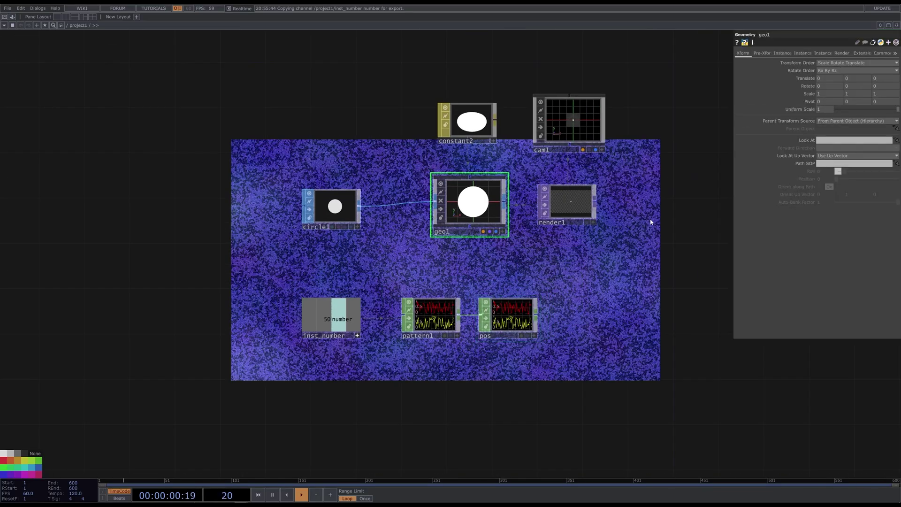
click(789, 54)
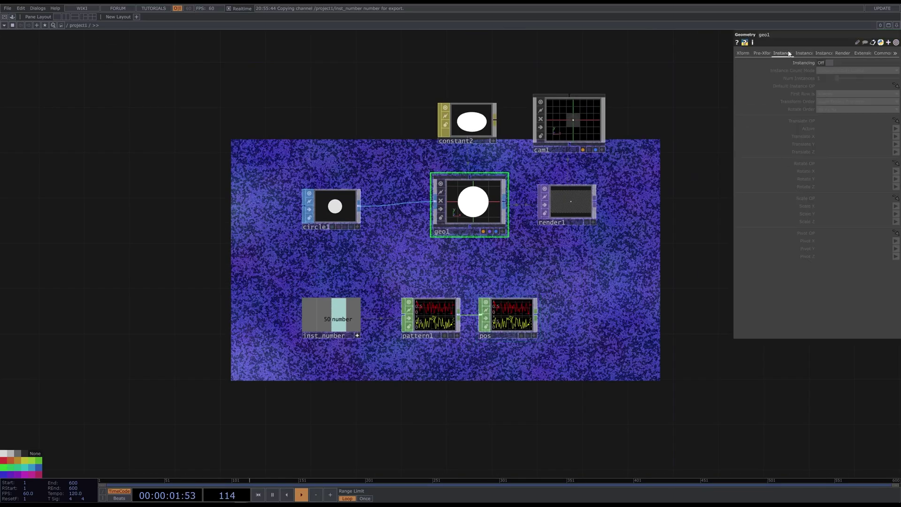
click(830, 62)
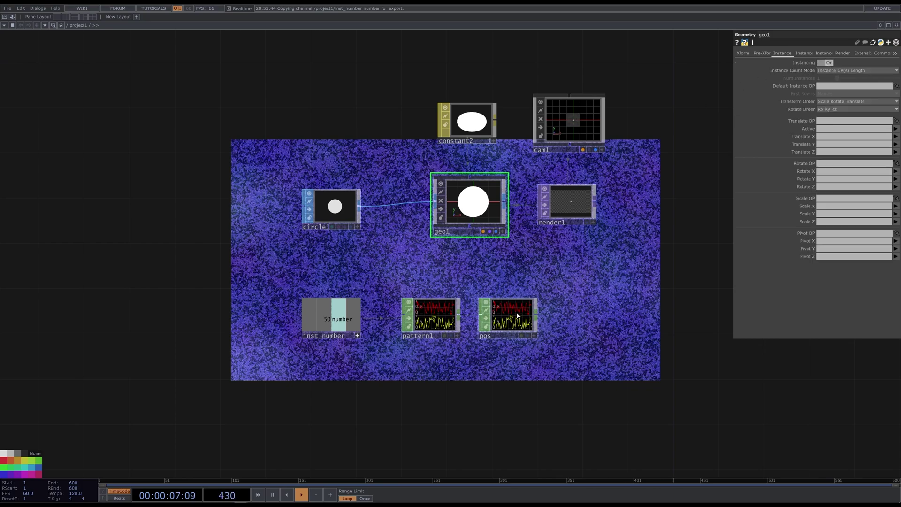
drag(517, 319, 855, 121)
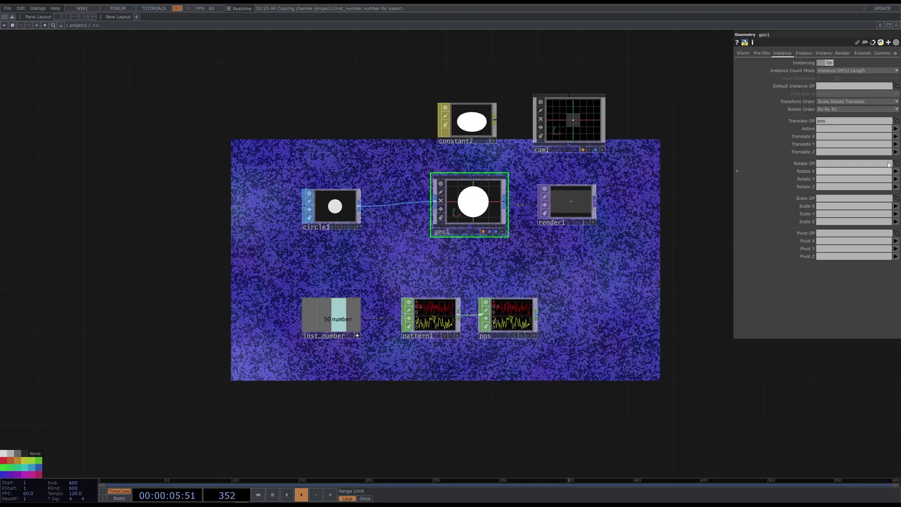
click(896, 136)
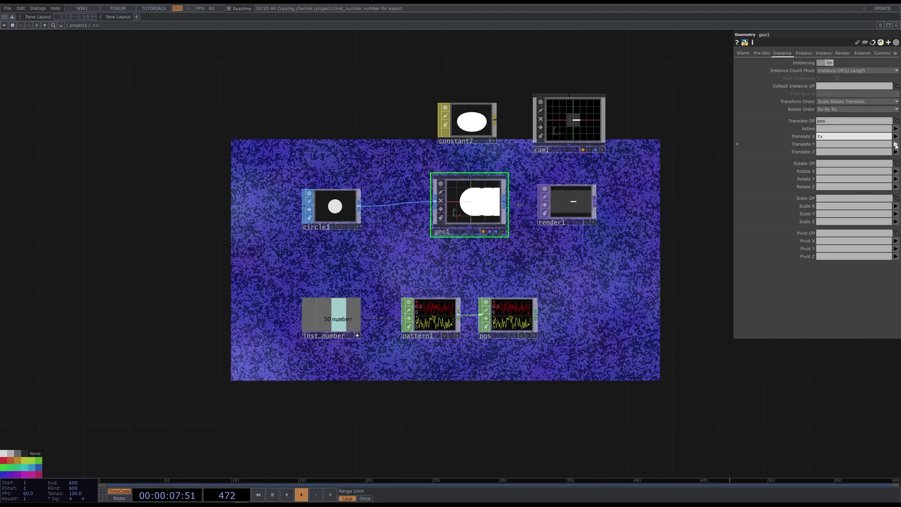
click(897, 145)
click(896, 162)
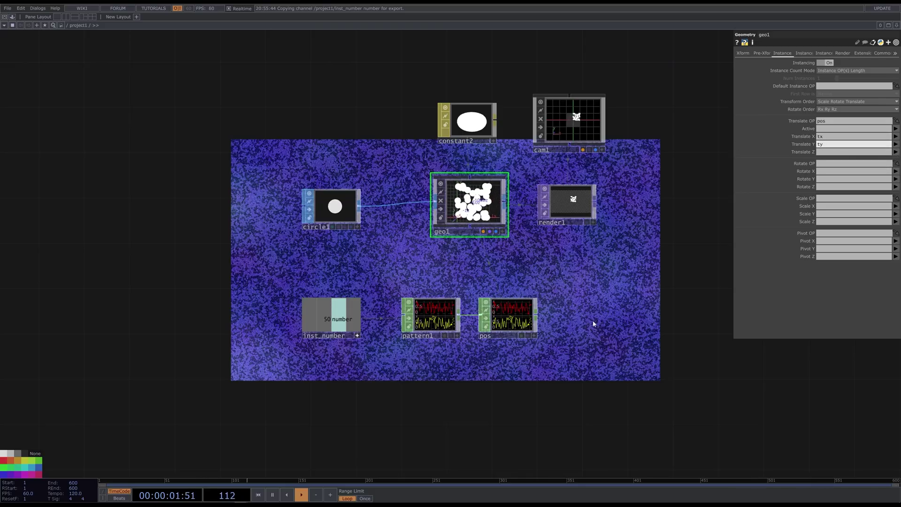
Shrink circle1's radius to 0.04
scroll(512, 315, up, 2)
scroll(506, 309, up, 3)
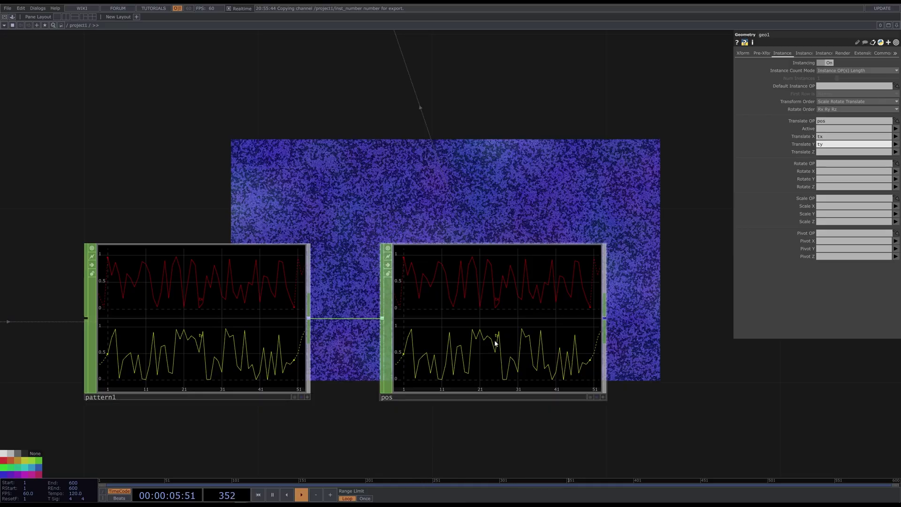
scroll(490, 343, down, 2)
scroll(517, 305, down, 3)
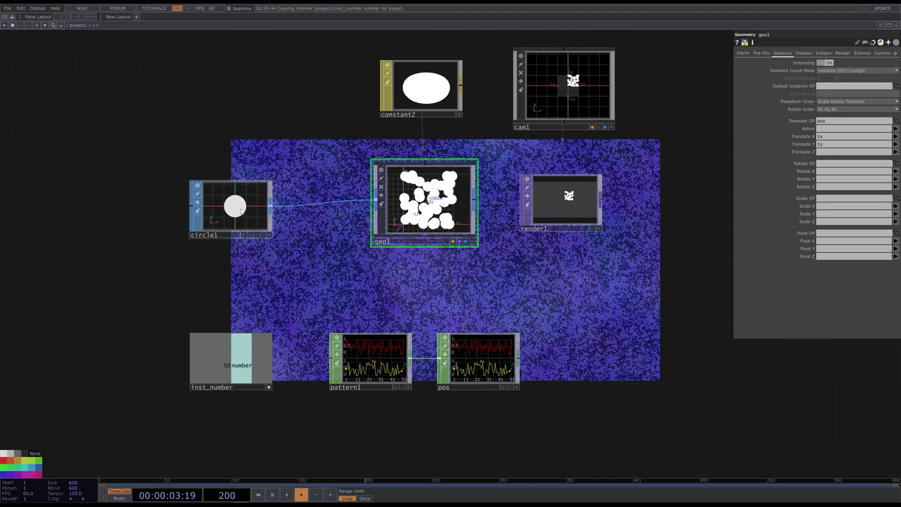
click(241, 212)
middle_drag(798, 85, 801, 87)
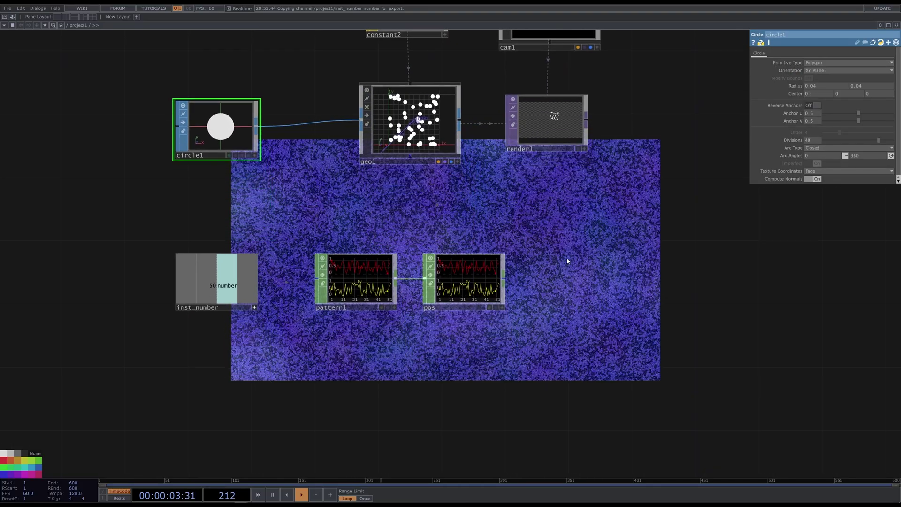
scroll(567, 258, down, 3)
Add a red Constant TOP named col1
key(Tab)
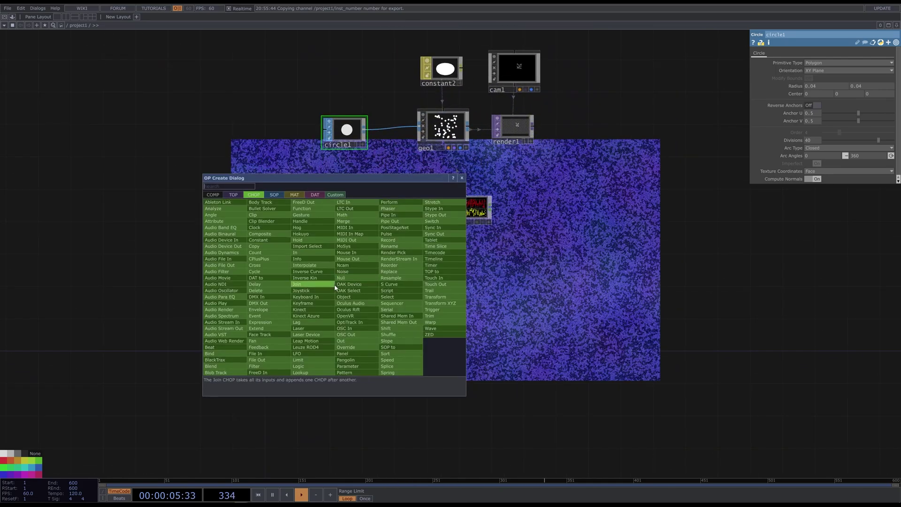
text(con)
click(236, 196)
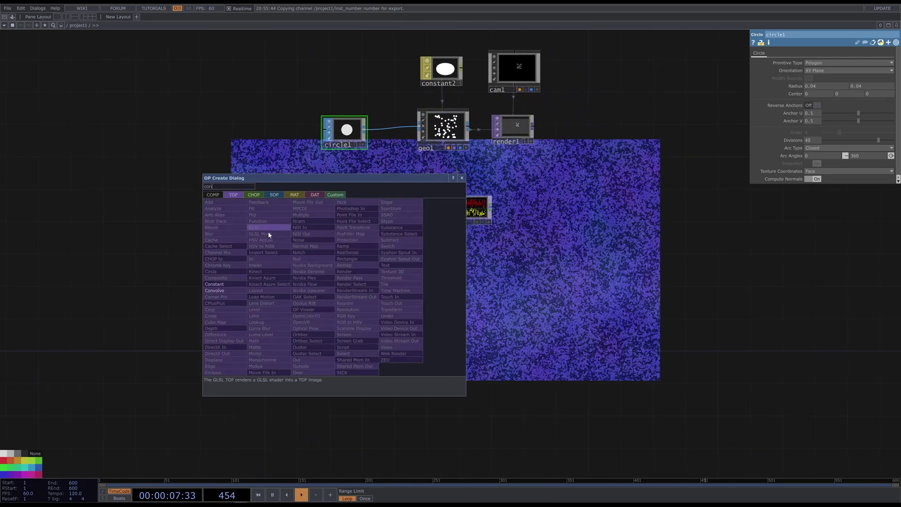
click(229, 284)
click(314, 291)
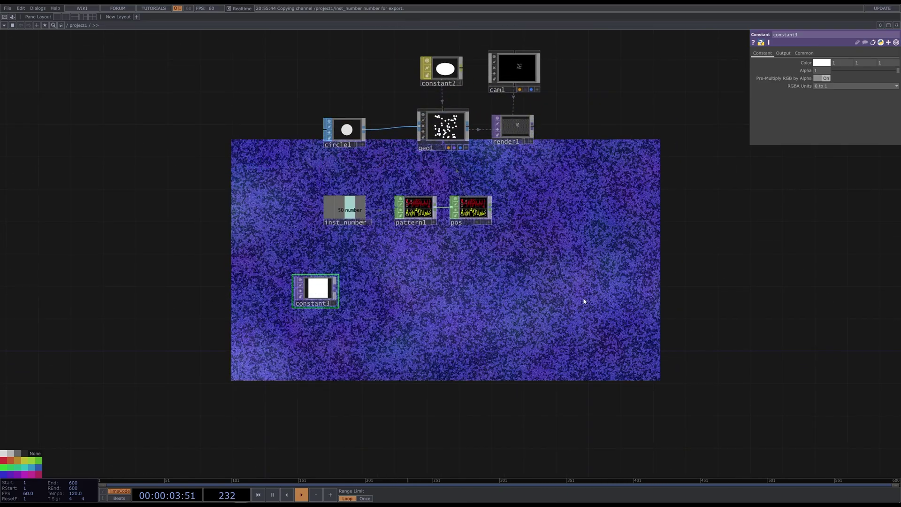
click(819, 63)
mouse_move(826, 73)
mouse_down()
mouse_move(875, 70)
mouse_move(861, 74)
mouse_up()
click(866, 18)
scroll(316, 302, up, 2)
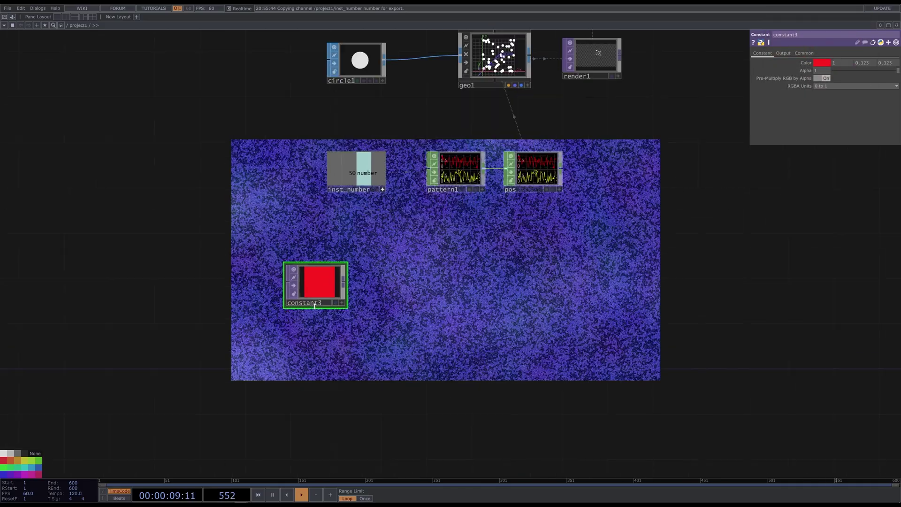
click(310, 302)
text(col1)
key(Return)
Duplicate it into col2 in orange and col3 in amber
key(ctrl+c)
key(ctrl+v)
click(822, 63)
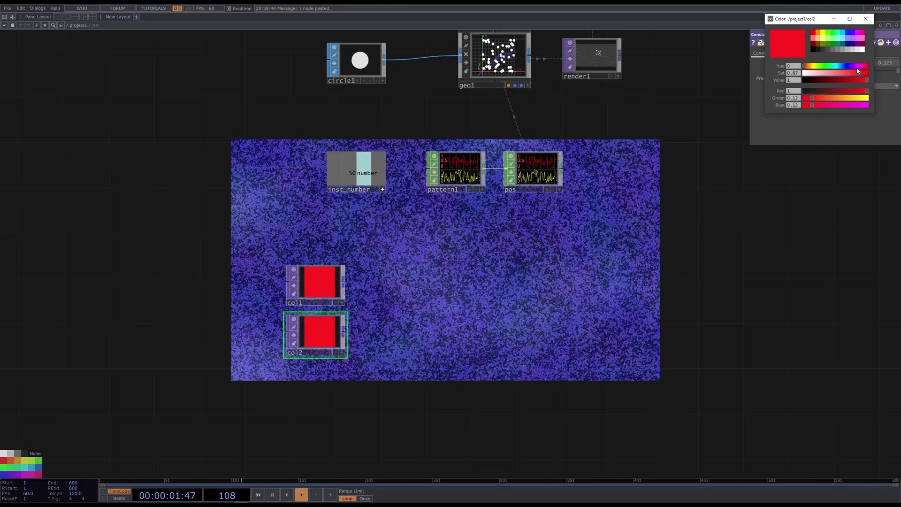
drag(806, 69, 867, 75)
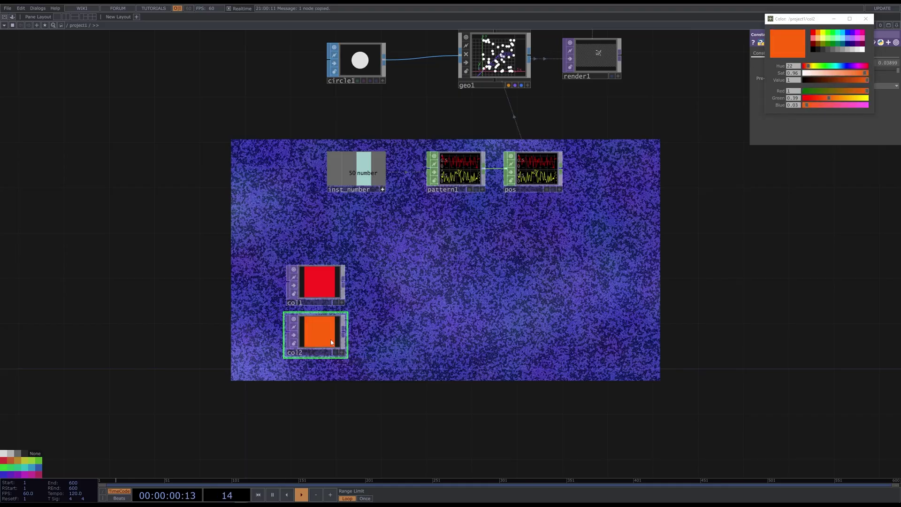
key(ctrl+c)
key(ctrl+v)
drag(809, 67, 812, 67)
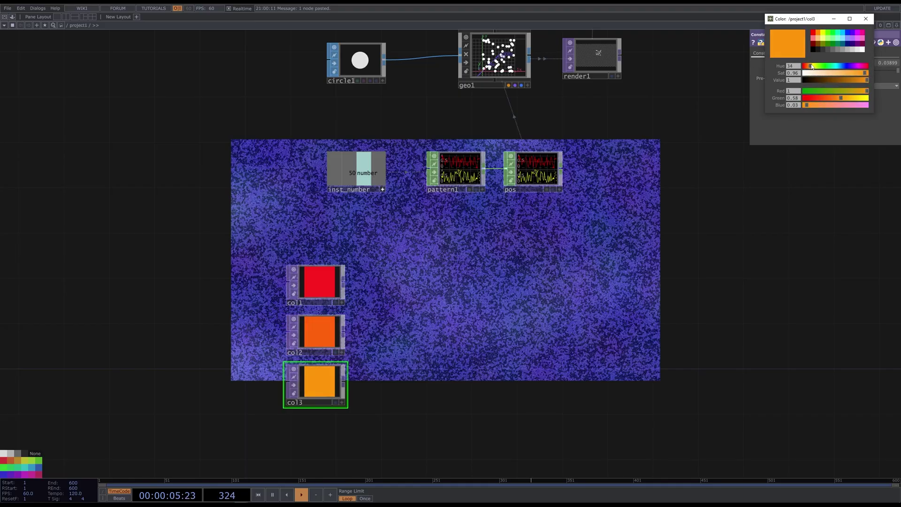
Duplicate again into col4 in light blue and col5 in deep blue
scroll(644, 207, down, 1)
scroll(606, 202, down, 4)
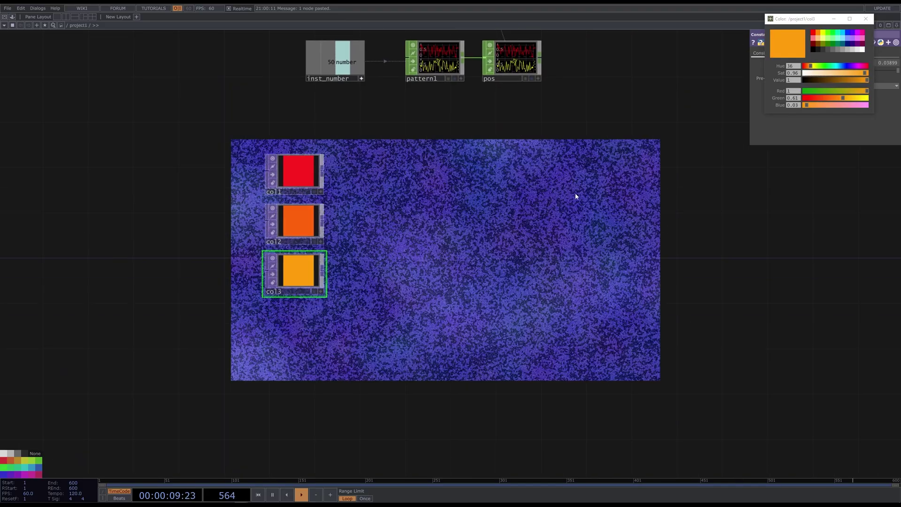
key(ctrl+c)
key(ctrl+v)
drag(811, 67, 855, 72)
key(ctrl+c)
key(ctrl+v)
click(867, 19)
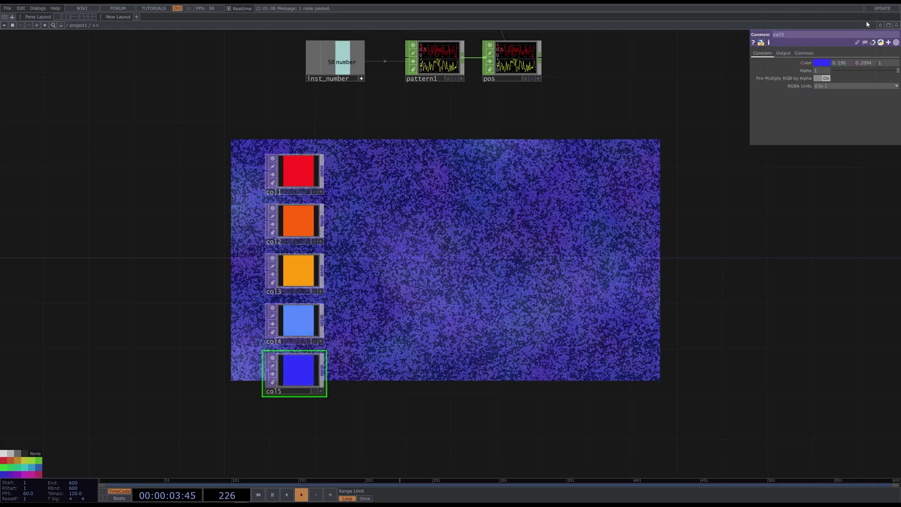
Set the resolution height of colour constants col1–col5 to 1 pixel, making them strips
drag(408, 154, 254, 413)
click(811, 55)
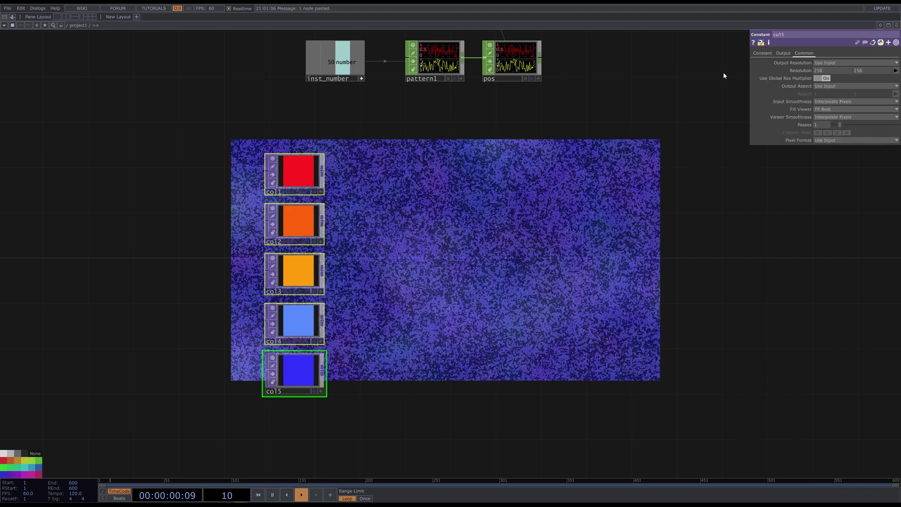
scroll(661, 169, down, 2)
scroll(655, 172, down, 3)
scroll(660, 190, up, 3)
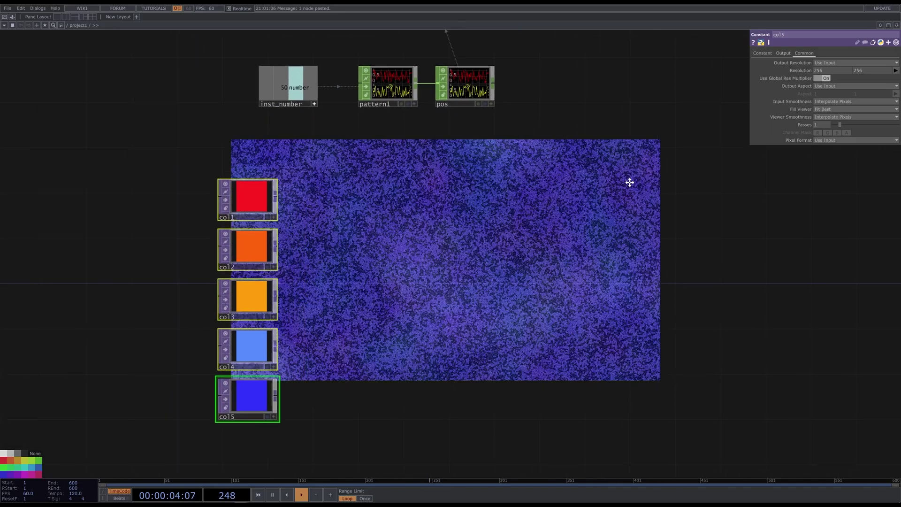
mouse_move(653, 191)
mouse_down()
mouse_move(650, 205)
mouse_move(658, 197)
mouse_up()
drag(296, 87, 821, 71)
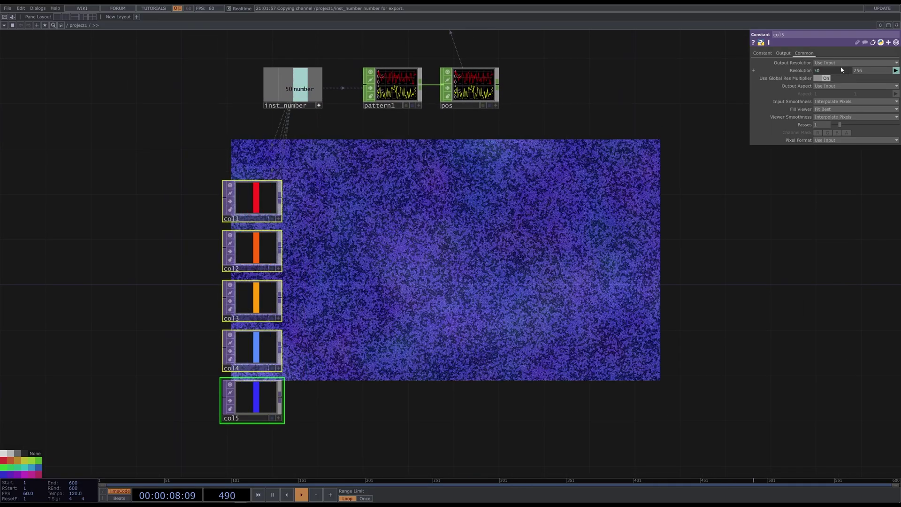
text(1)
key(Return)
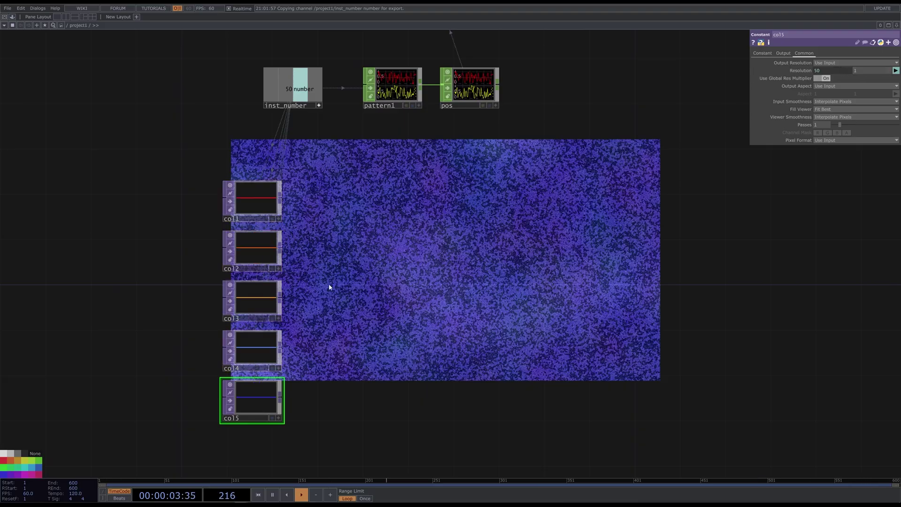
key(Tab)
Add a Layout TOP, layout1, and wire col1–col5 into it
text(layou)
click(279, 288)
click(397, 287)
drag(317, 170, 214, 453)
drag(280, 199, 364, 290)
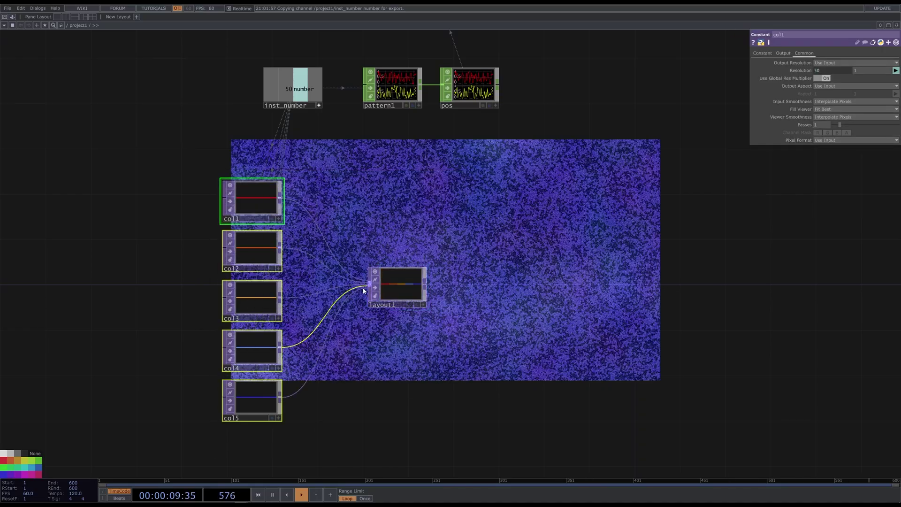
middle_click(397, 292)
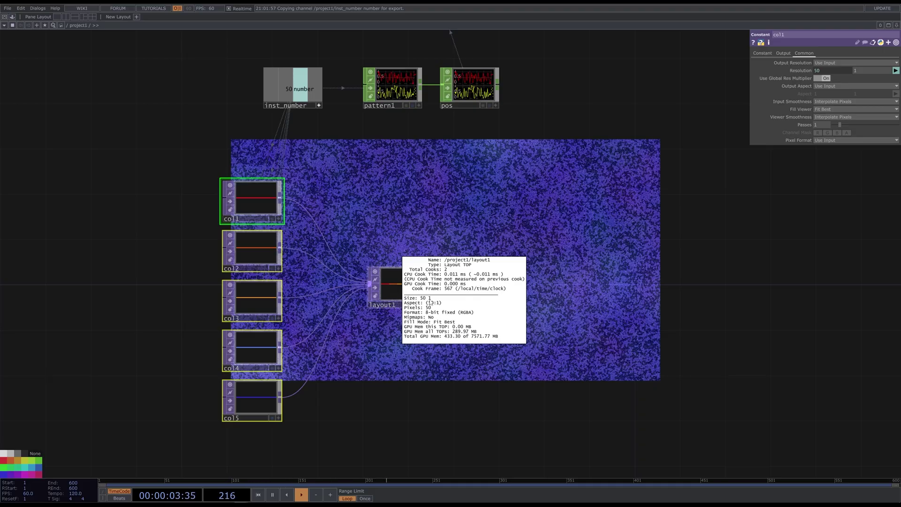
middle_drag(416, 303, 459, 241)
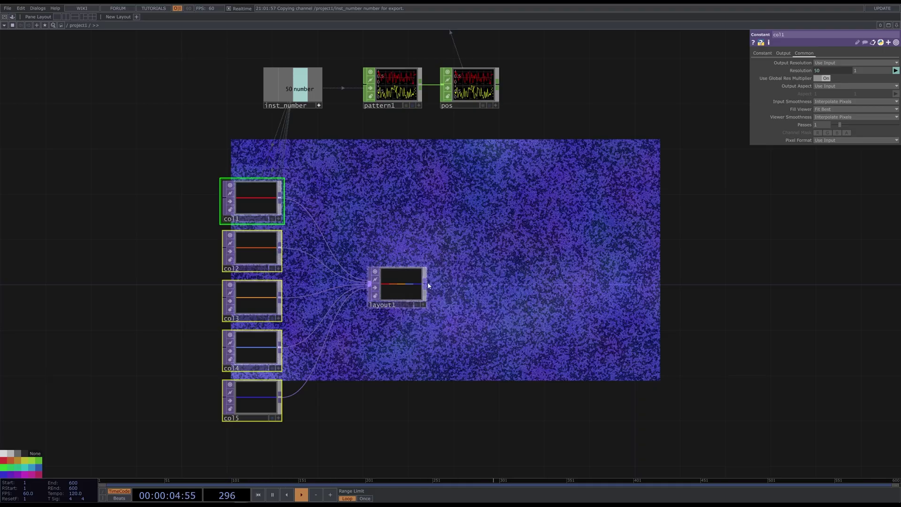
Add a Null after layout1 and name it 'colors'
key(Tab)
text(nul)
click(424, 259)
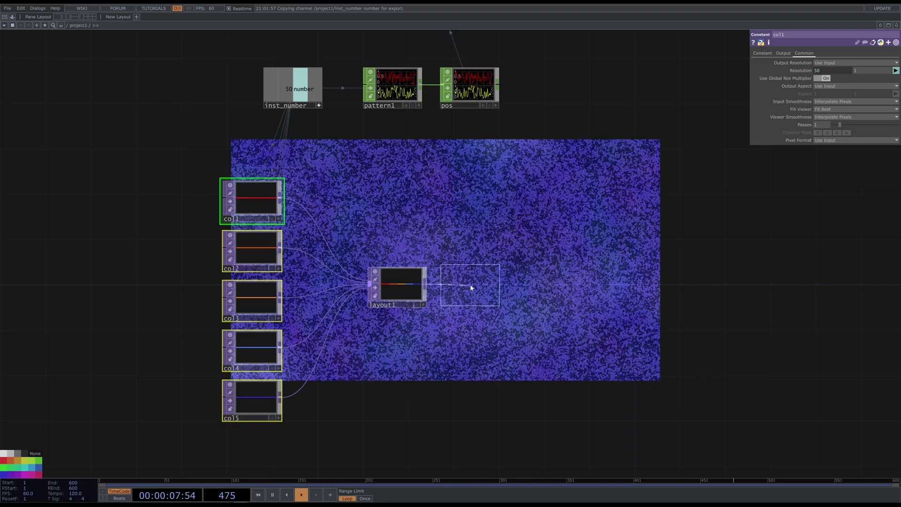
click(469, 288)
click(466, 301)
text(colors)
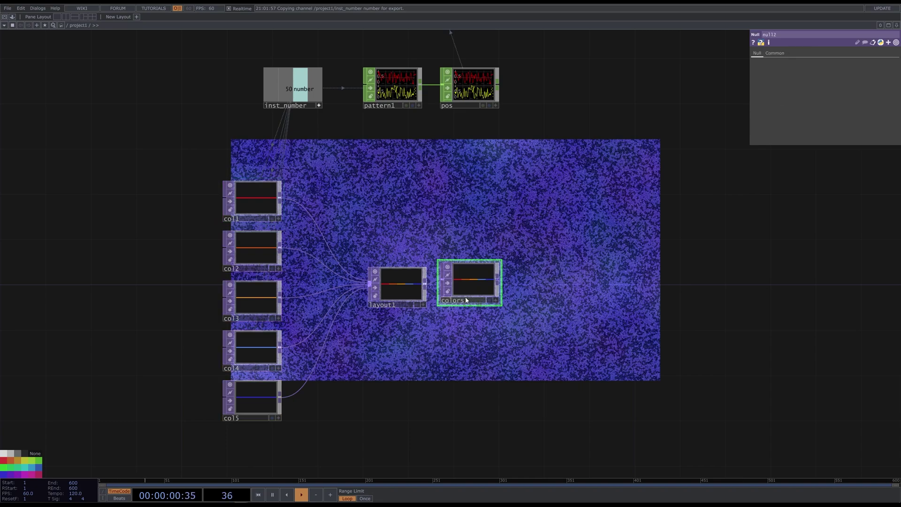
key(Return)
Set geo1's instance Color OP to colors, mapping red, green, blue to r, g, b
scroll(468, 337, down, 3)
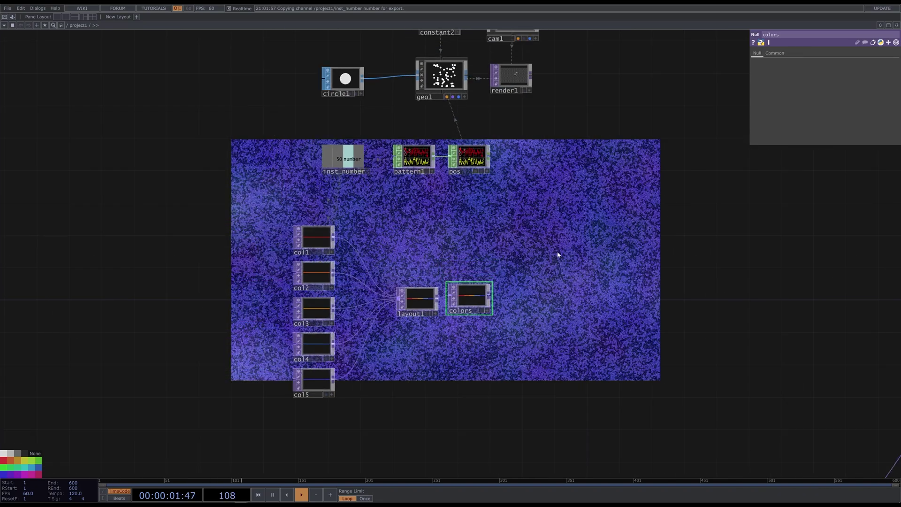
drag(524, 259, 504, 260)
click(425, 87)
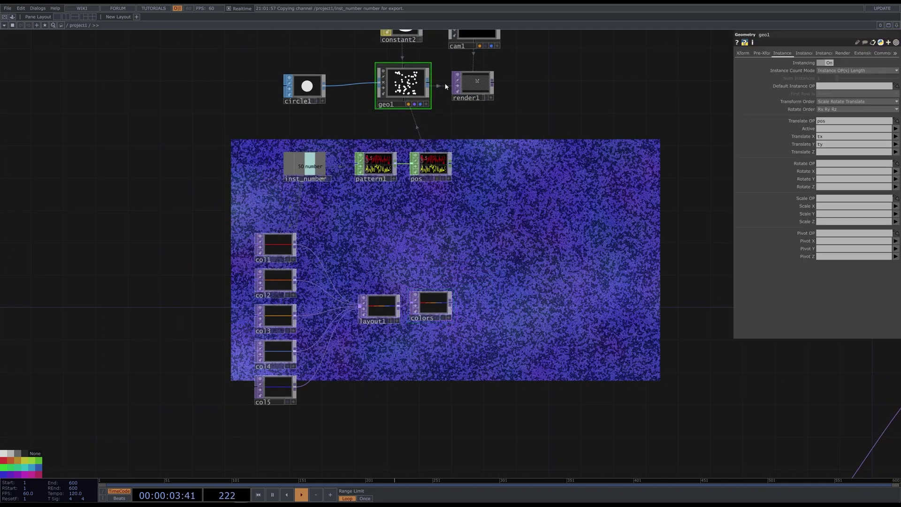
click(803, 53)
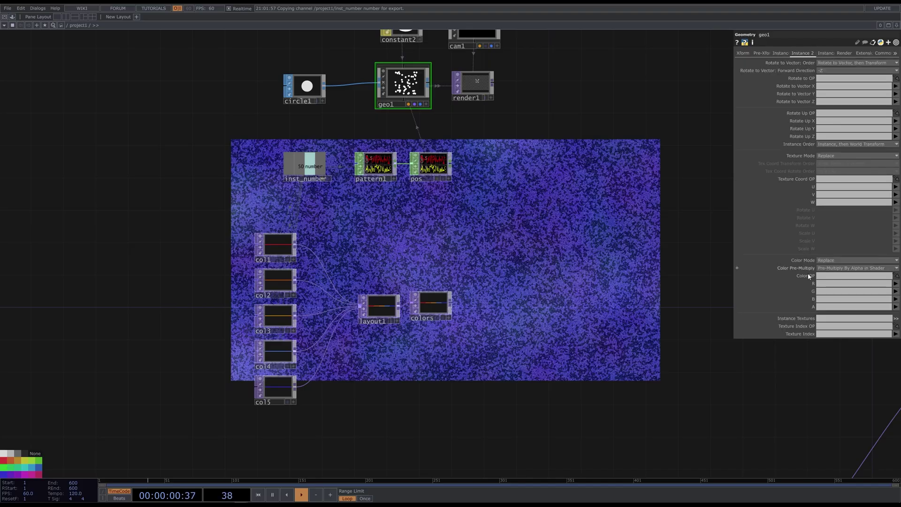
drag(427, 303, 854, 276)
click(896, 284)
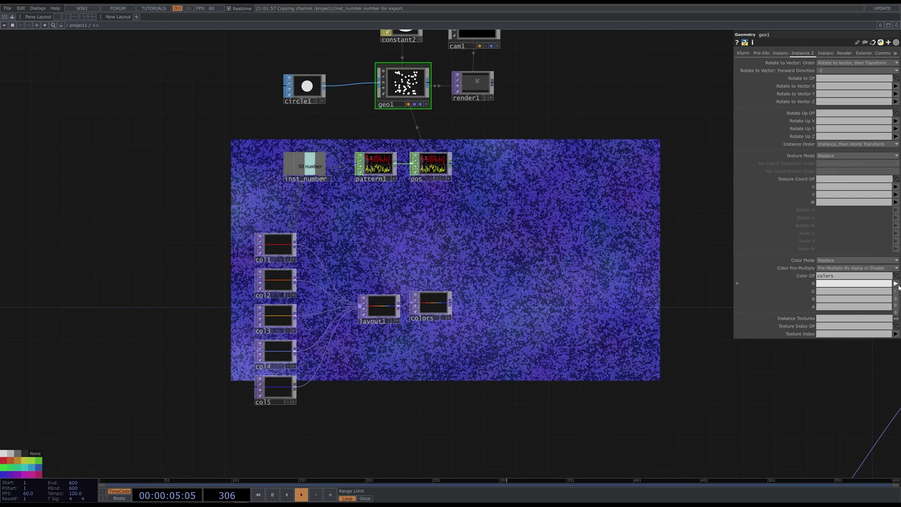
click(896, 291)
click(896, 299)
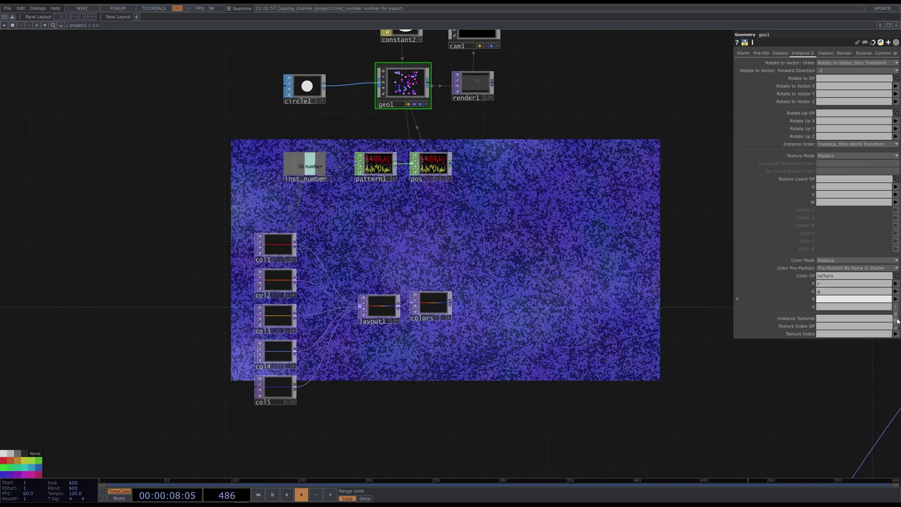
click(896, 321)
text(b)
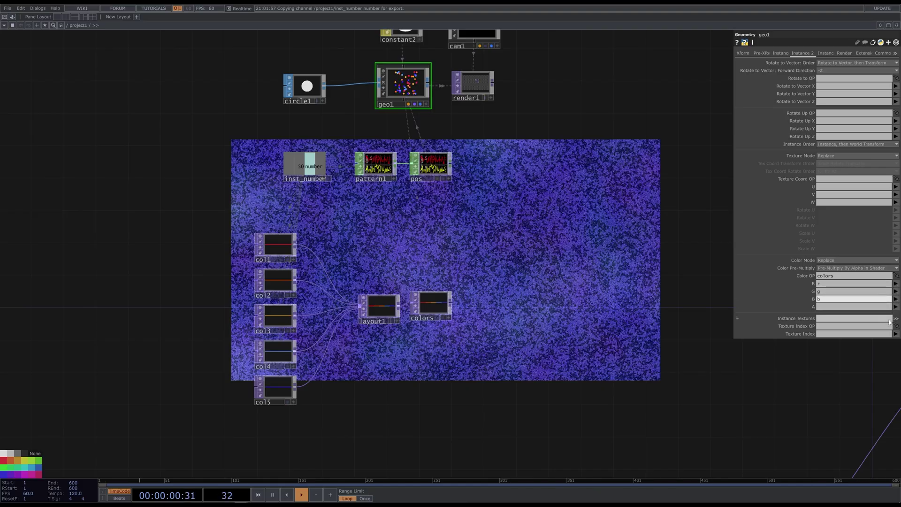
drag(420, 127, 329, 226)
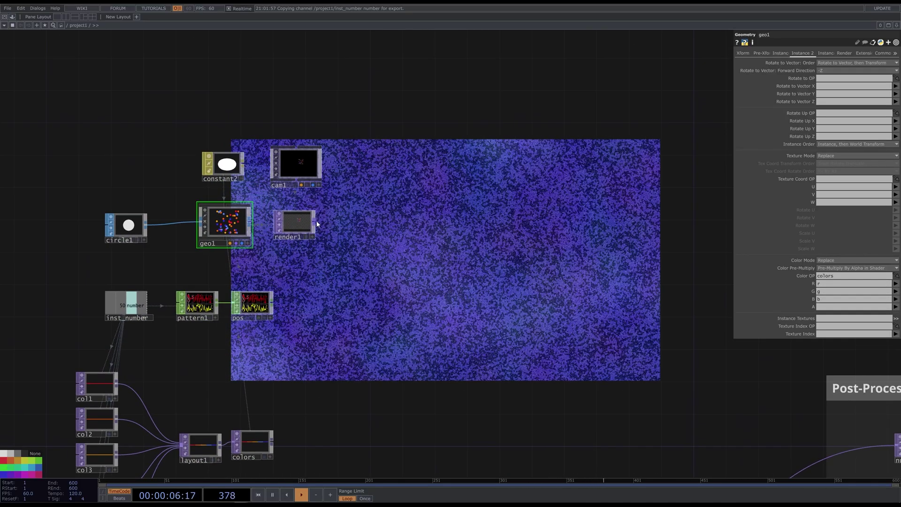
Add a Null named 'circles' wired after render1
middle_click(316, 220)
click(316, 221)
click(374, 222)
text(circles)
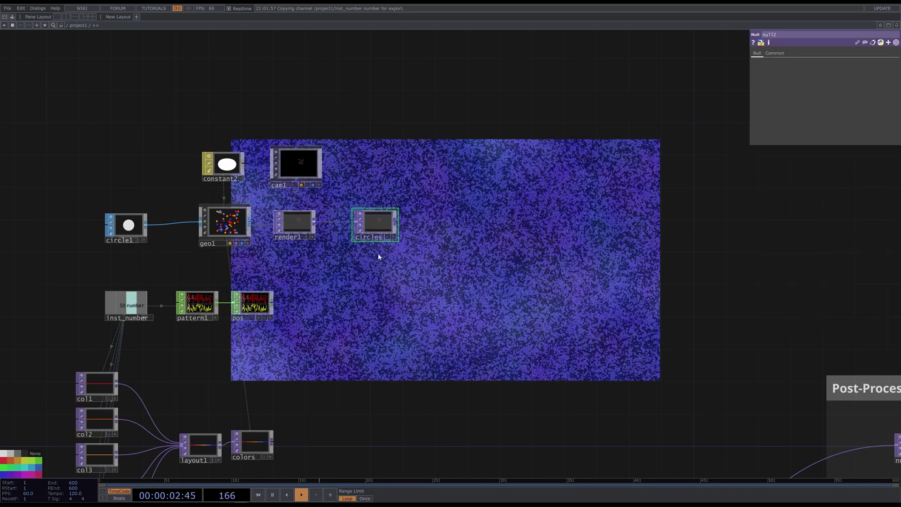
key(Return)
drag(406, 284, 374, 205)
scroll(375, 205, down, 3)
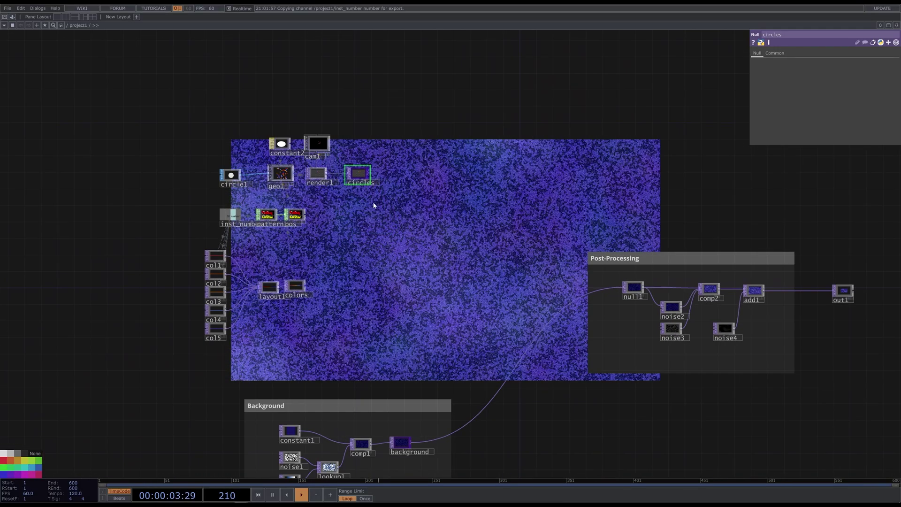
drag(358, 175, 395, 175)
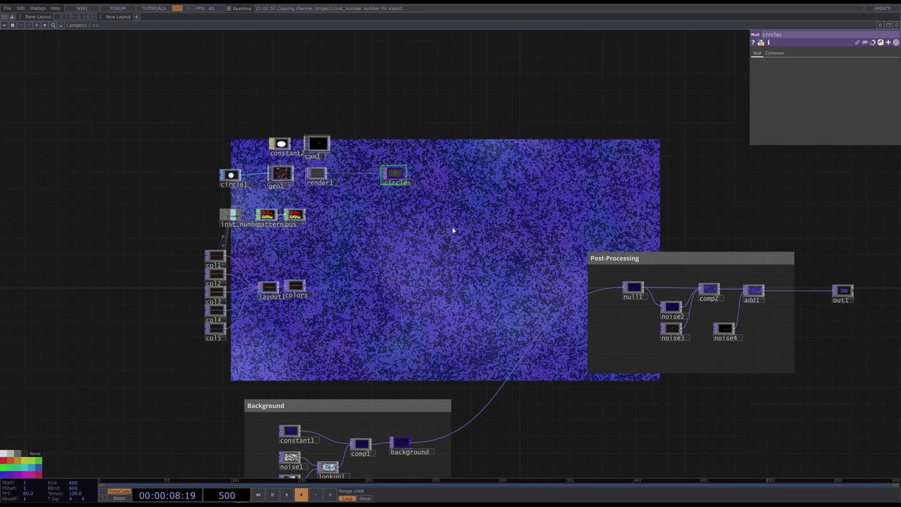
Add Composite TOP comp3 set to Atop, wiring circles and background into it
key(Tab)
text(c)
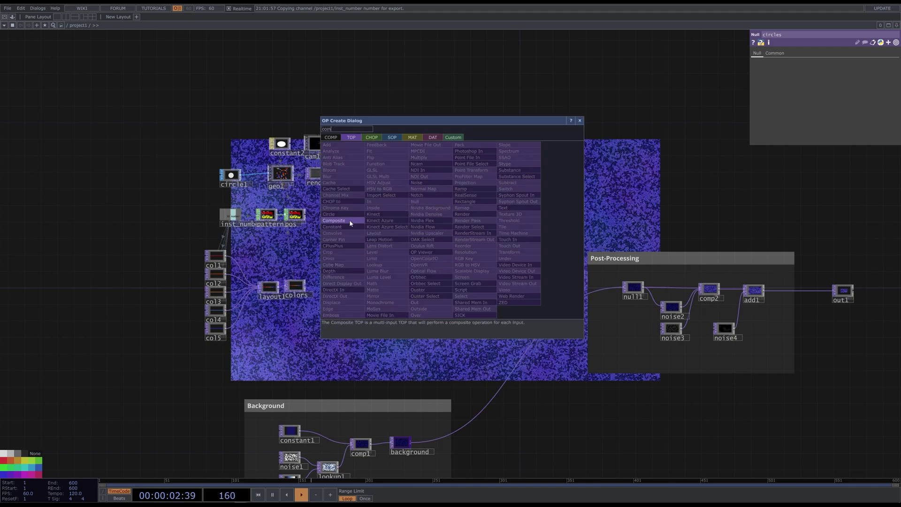
click(361, 221)
click(459, 240)
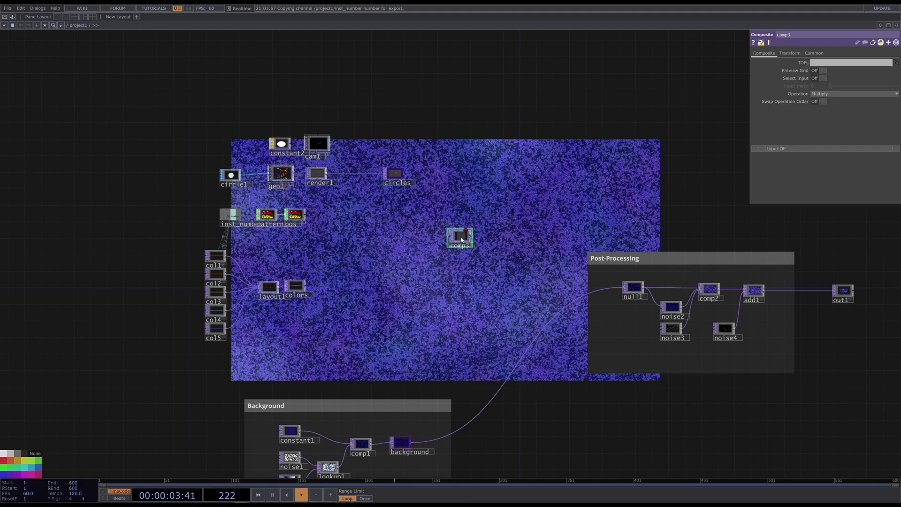
click(883, 94)
click(825, 108)
drag(408, 179, 449, 237)
mouse_move(412, 443)
mouse_down()
mouse_move(450, 238)
mouse_move(563, 320)
mouse_up()
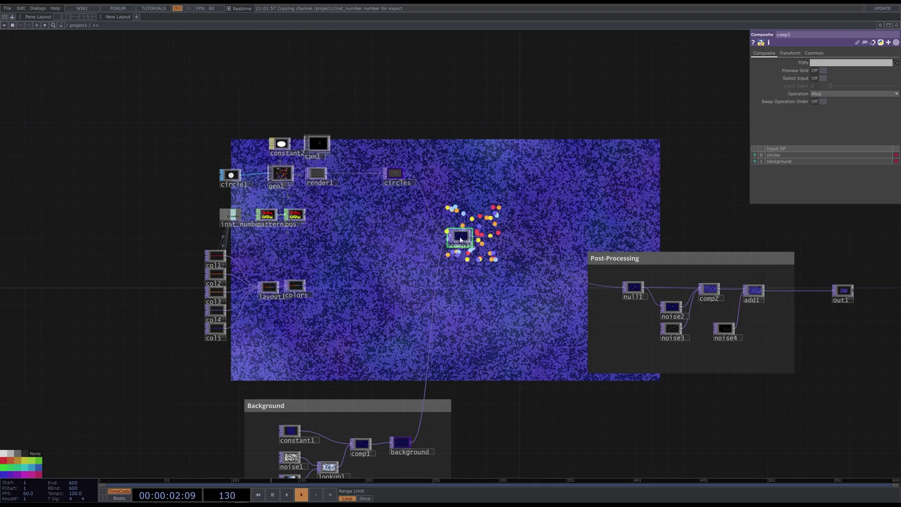
drag(461, 240, 534, 292)
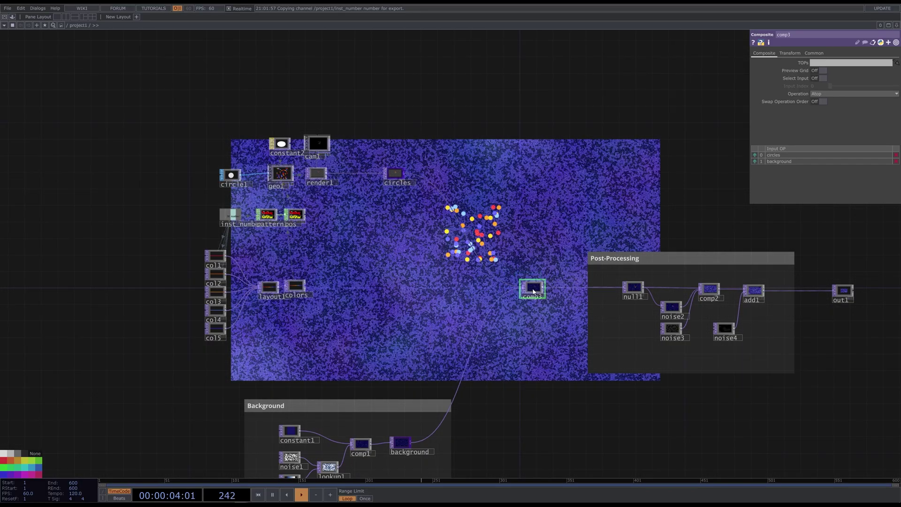
click(316, 177)
click(877, 54)
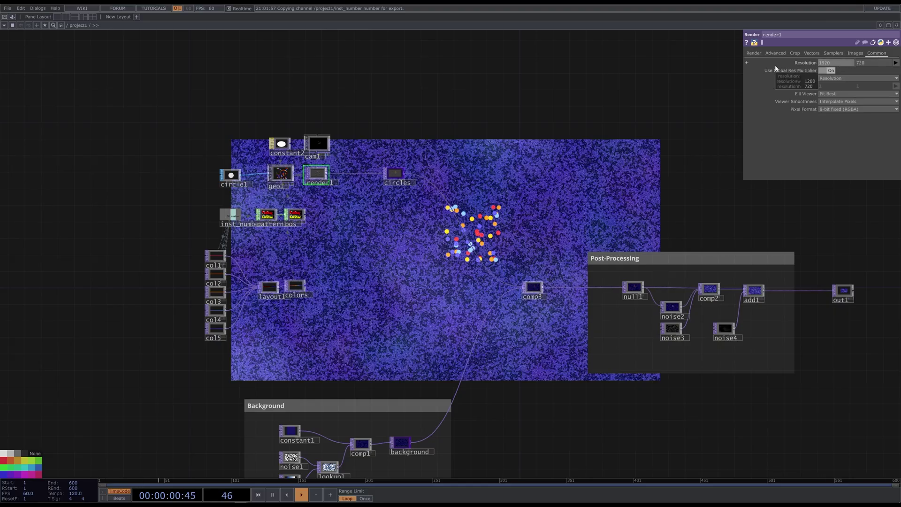
Set render1 resolution to 1920×1080 and cam1's ortho width to 3.65
click(829, 69)
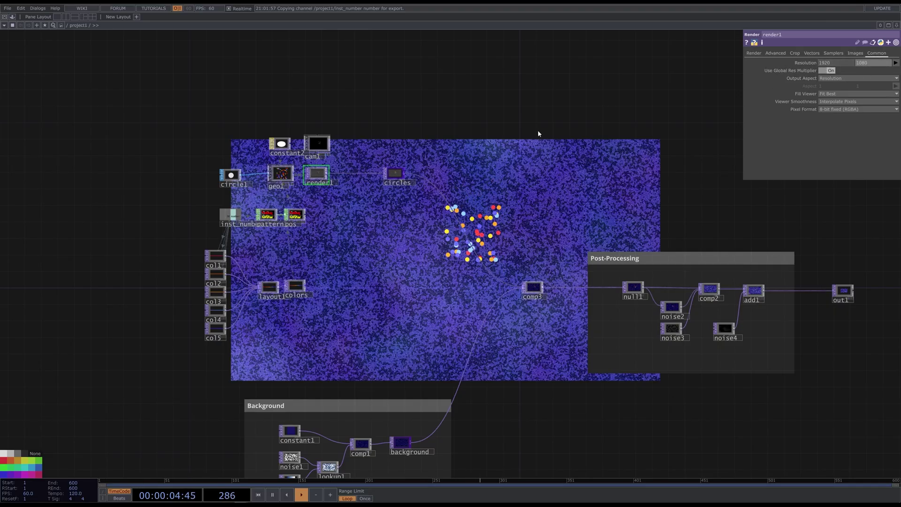
click(323, 148)
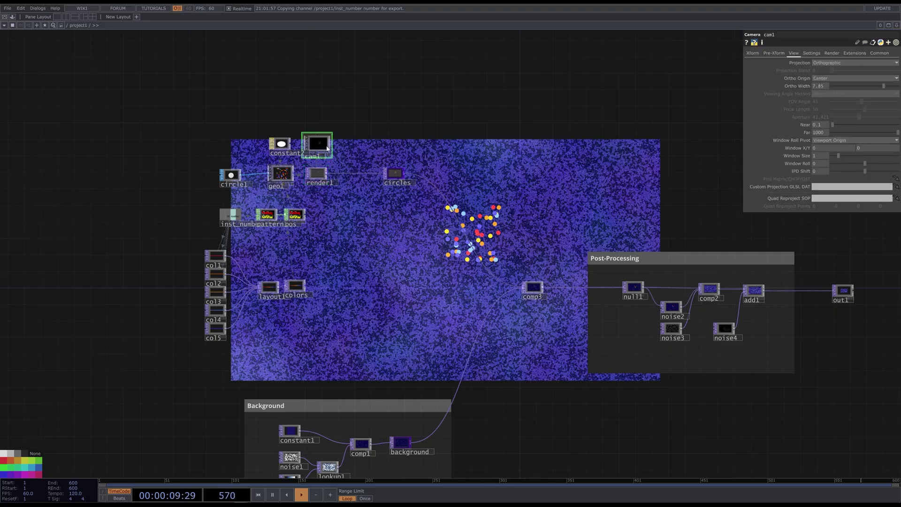
drag(885, 86, 856, 86)
drag(683, 136, 682, 185)
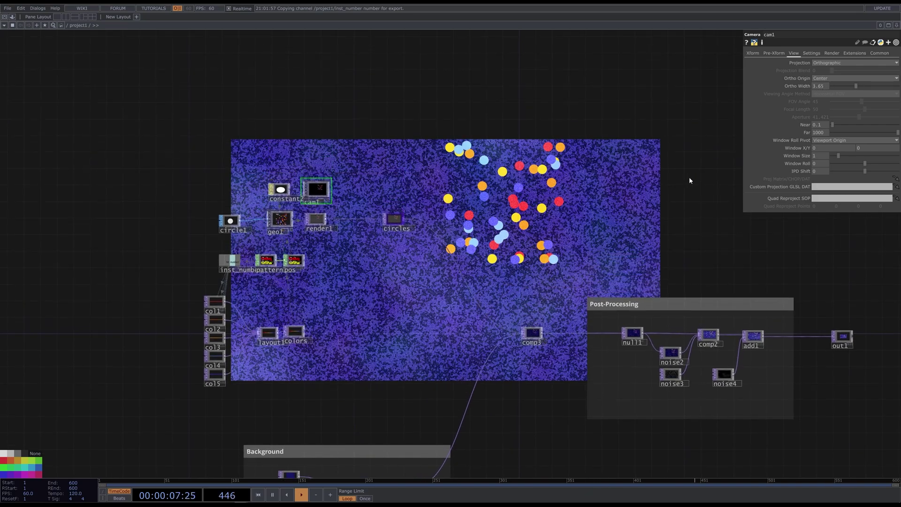
scroll(264, 258, up, 2)
scroll(264, 257, up, 2)
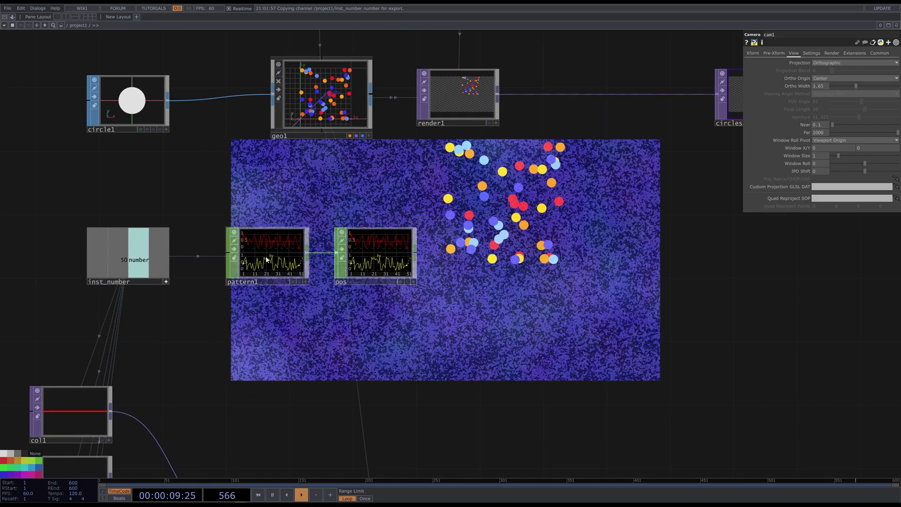
scroll(263, 256, up, 3)
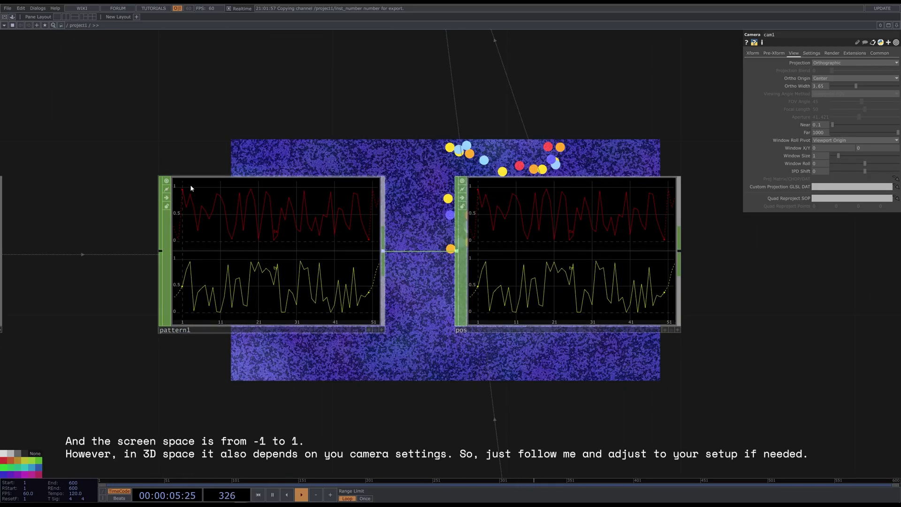
scroll(166, 270, down, 2)
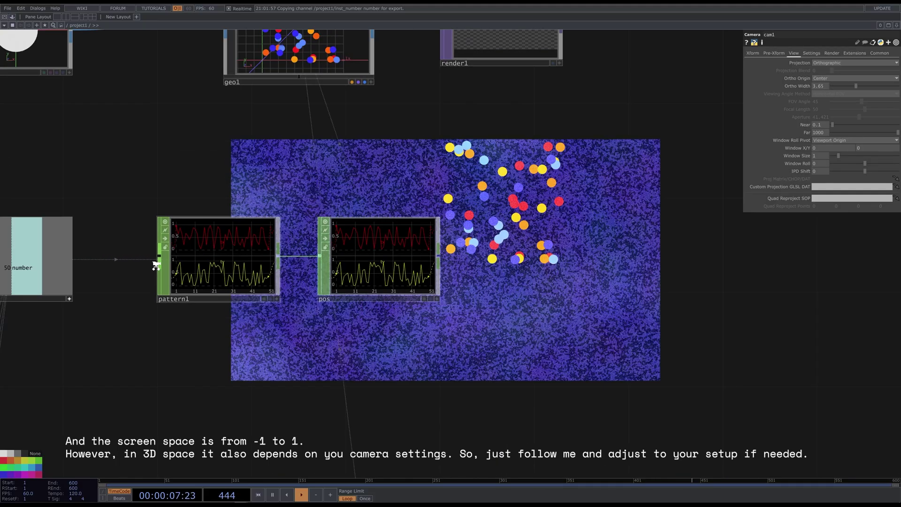
scroll(165, 270, down, 2)
Try cam1 Translate Y 0.5 and a shifted X, then reset both to 0
drag(348, 297, 362, 311)
click(753, 53)
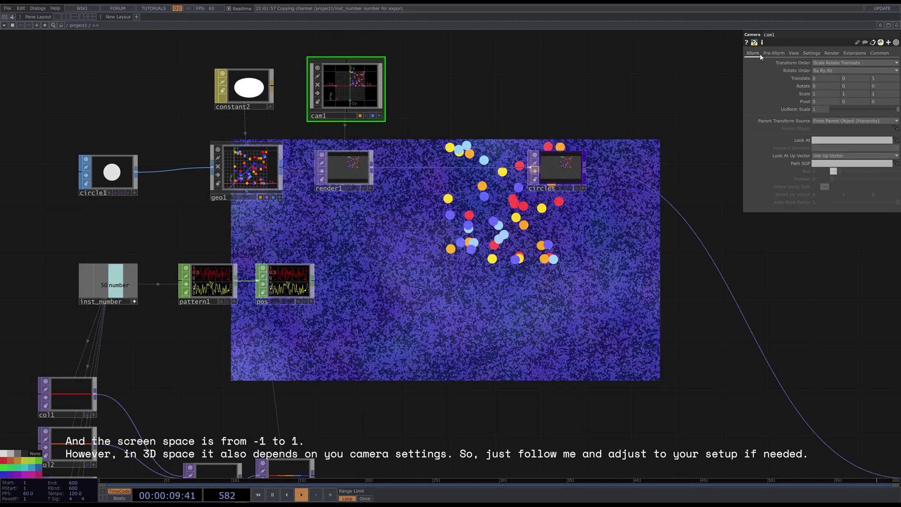
click(860, 78)
text(0.5)
key(Return)
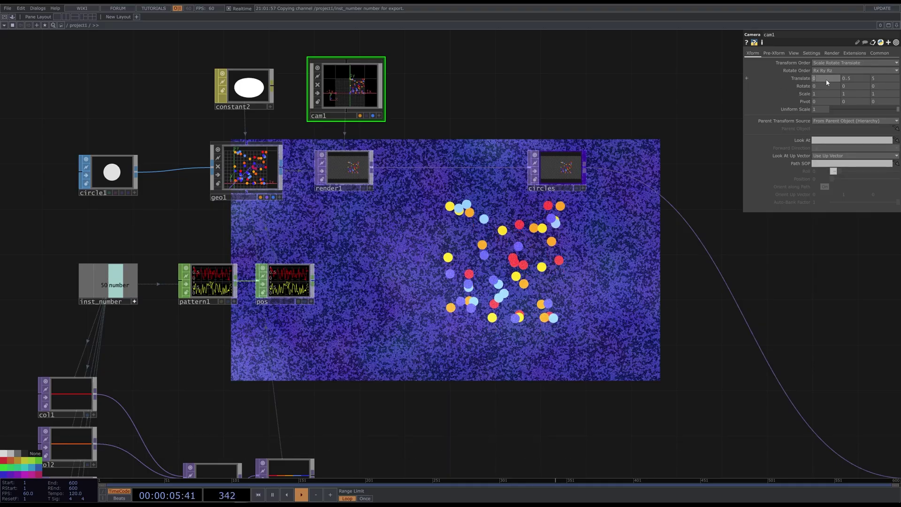
middle_drag(827, 78, 829, 64)
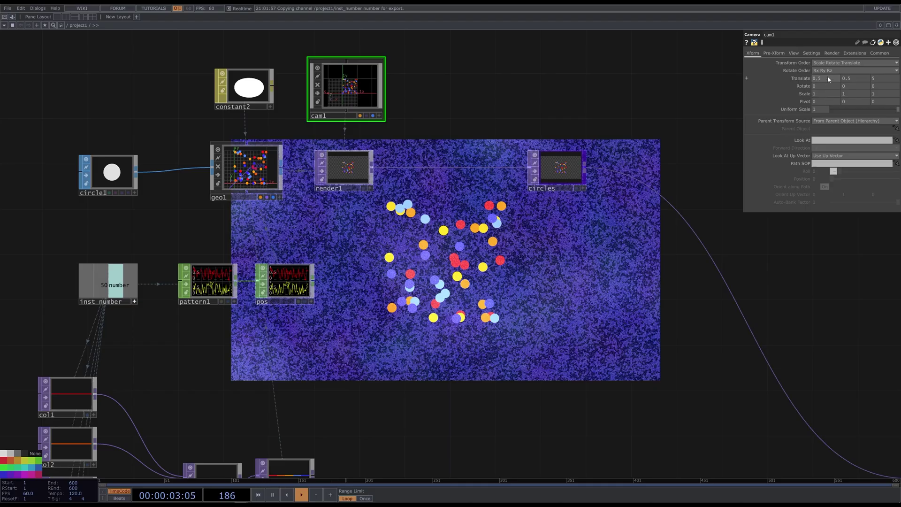
click(829, 79)
text(0)
key(Tab)
text(0)
key(Return)
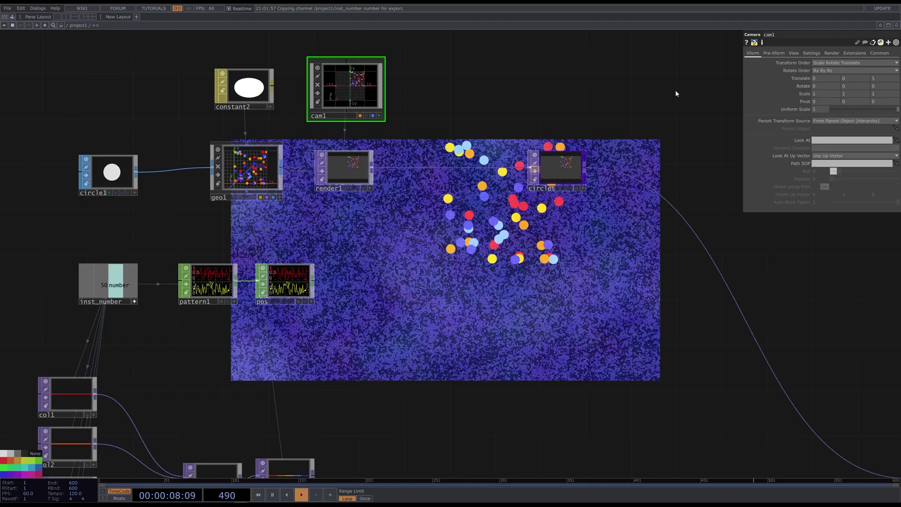
Set pattern1's range to -1.7 to 1.7 with seed 1.57, and circle1's radius to 0.05
click(216, 283)
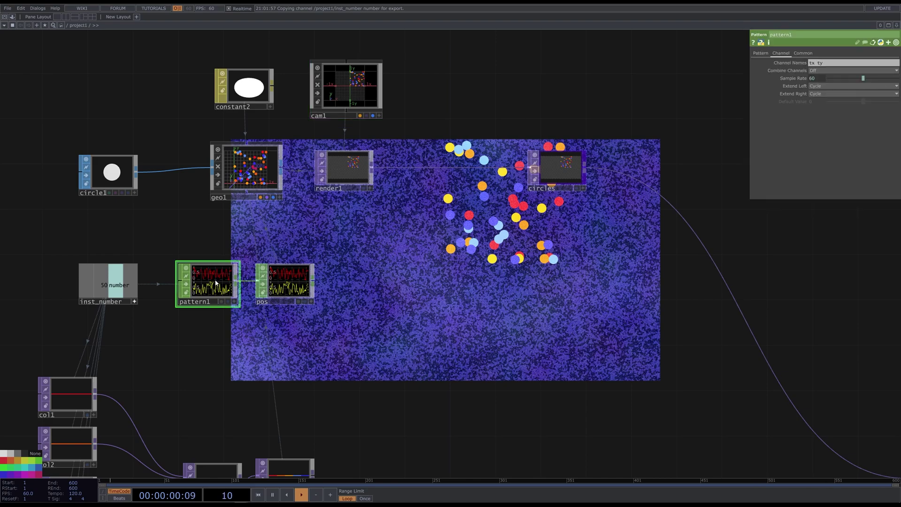
click(765, 54)
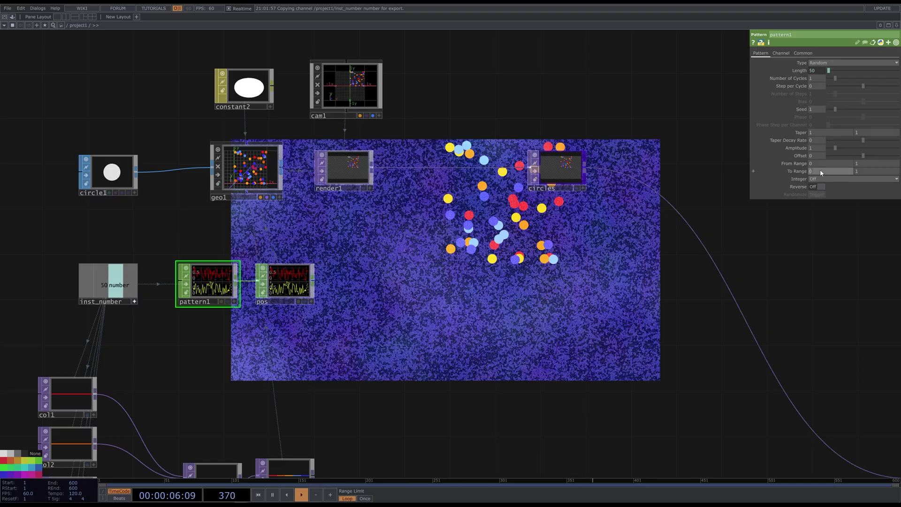
middle_drag(815, 173, 793, 172)
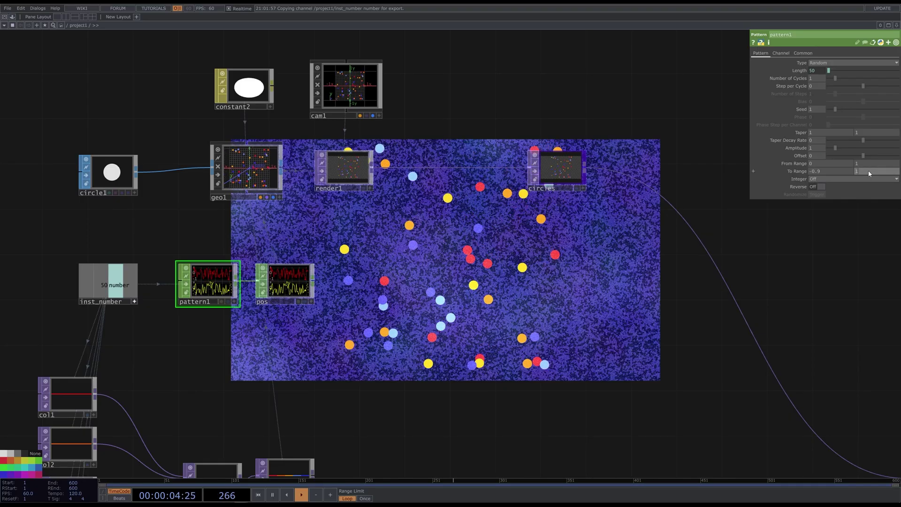
mouse_move(867, 171)
middle_down()
mouse_move(871, 162)
mouse_move(859, 160)
mouse_move(829, 181)
mouse_move(826, 165)
mouse_move(884, 162)
mouse_move(878, 169)
middle_up()
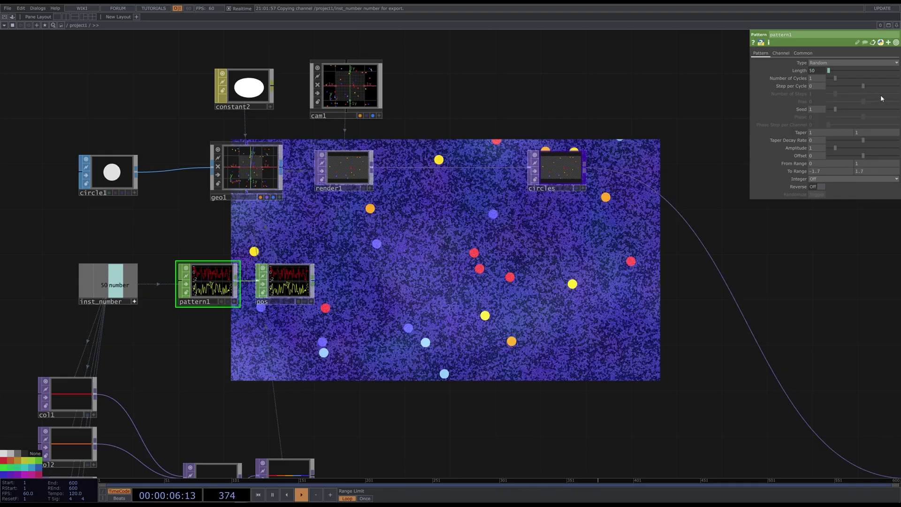
drag(840, 110, 841, 111)
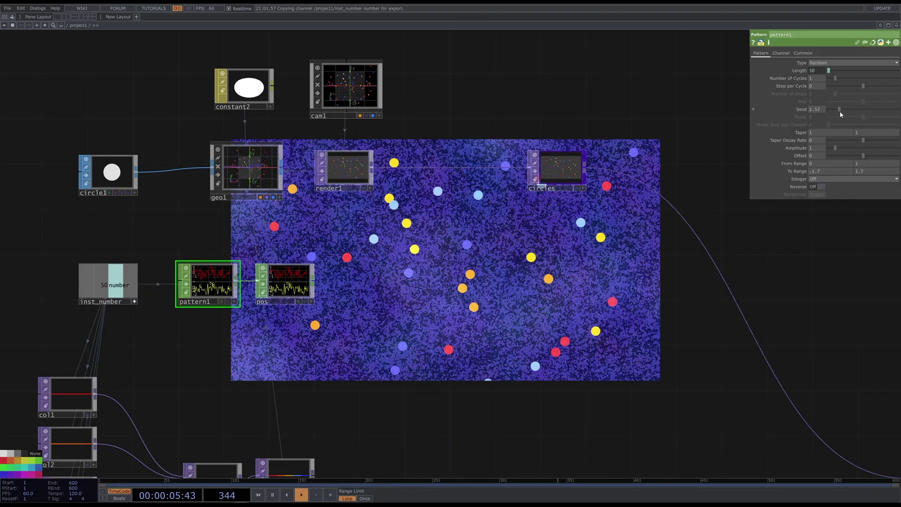
click(109, 181)
mouse_move(798, 86)
middle_down()
mouse_move(798, 73)
mouse_move(804, 78)
middle_up()
Move the circle network up-left and paste a copy of it below the original
scroll(467, 231, down, 5)
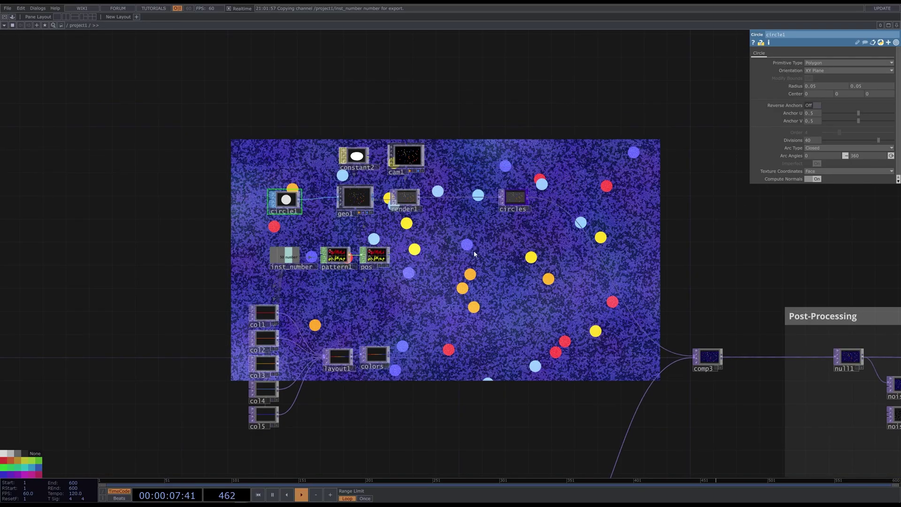
mouse_move(327, 120)
mouse_down()
mouse_move(426, 168)
mouse_move(406, 129)
mouse_up()
drag(406, 198, 436, 198)
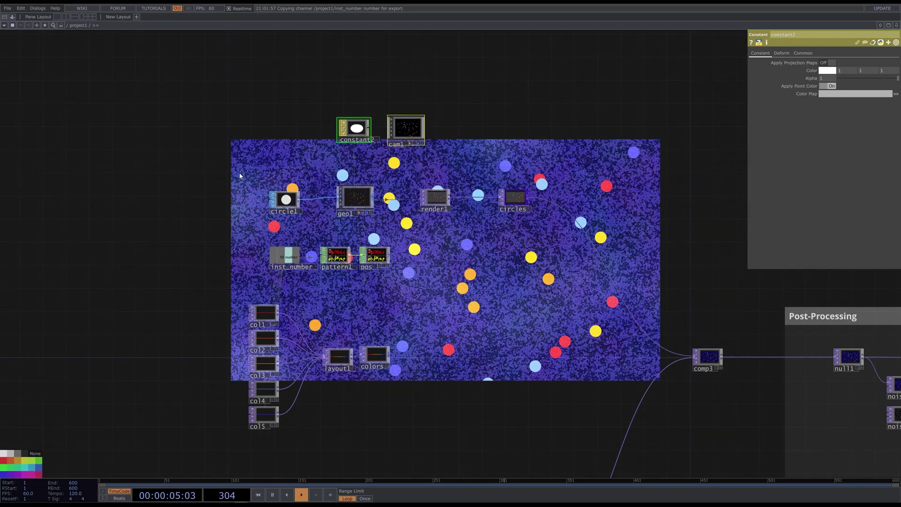
drag(227, 170, 406, 448)
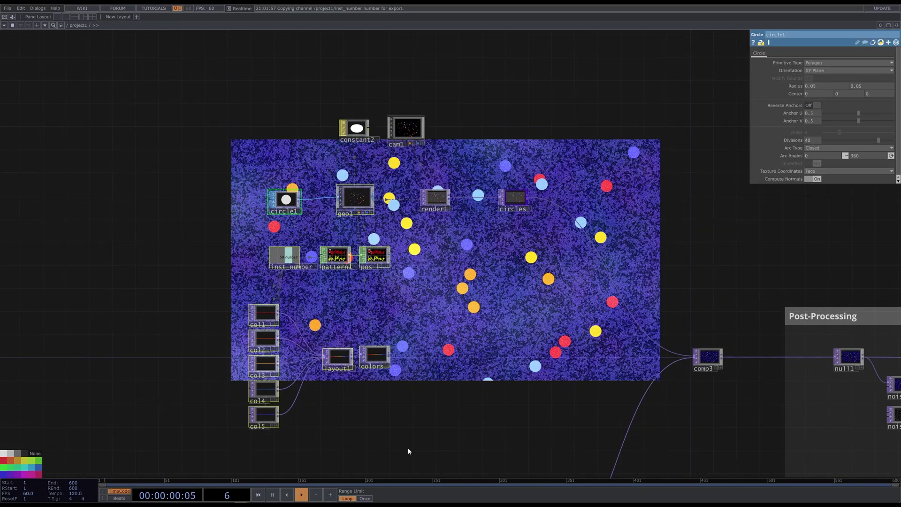
scroll(364, 305, down, 3)
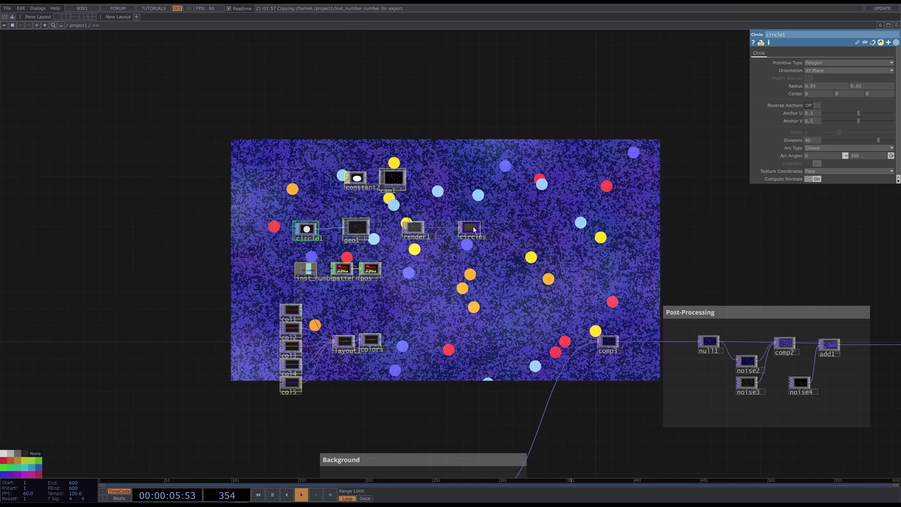
mouse_move(306, 270)
mouse_down()
mouse_move(272, 182)
mouse_move(179, 133)
mouse_up()
drag(360, 168, 385, 201)
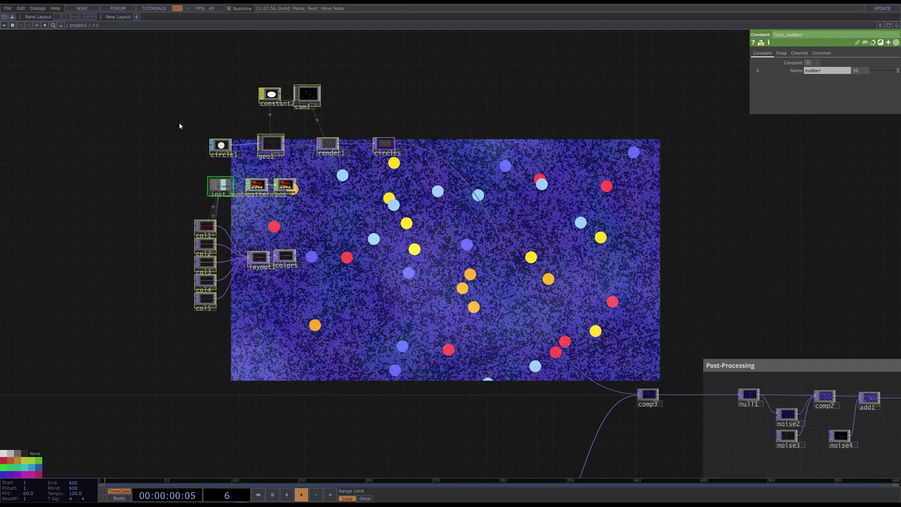
key(ctrl+v)
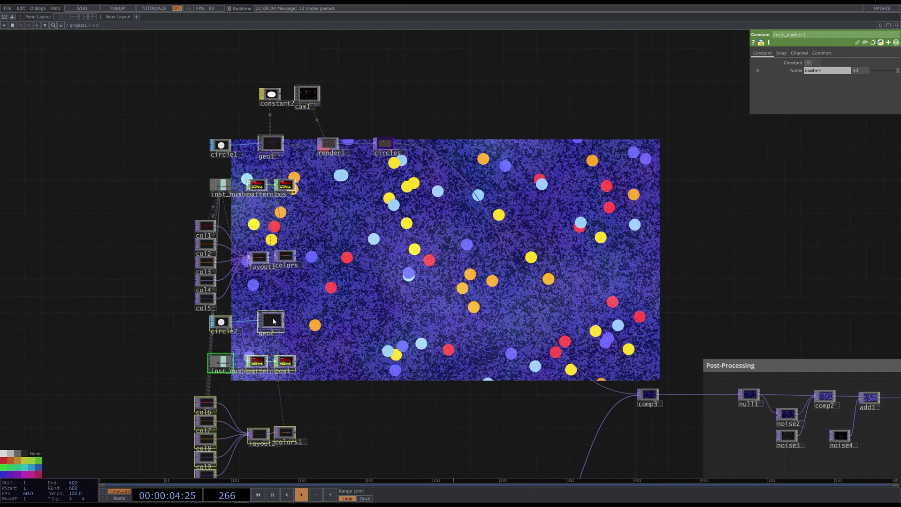
drag(272, 322, 257, 337)
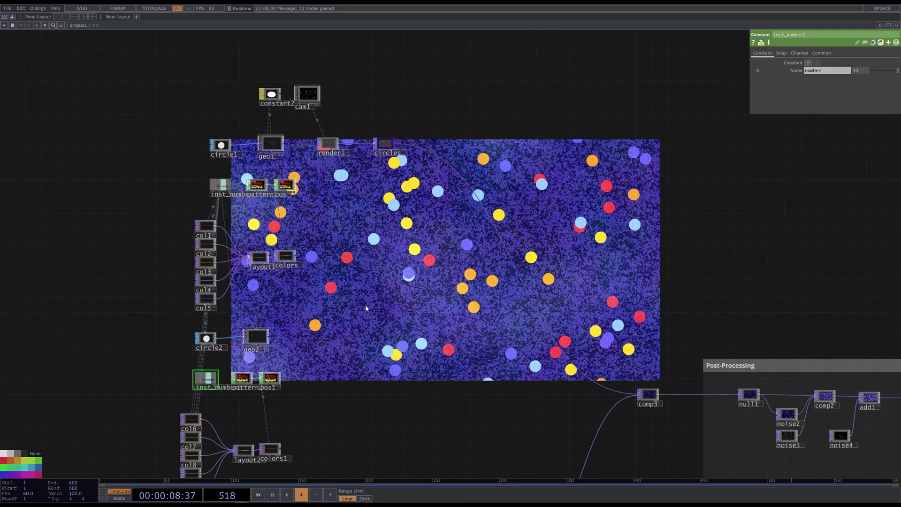
Check render1's main settings so it renders every geometry component
click(328, 146)
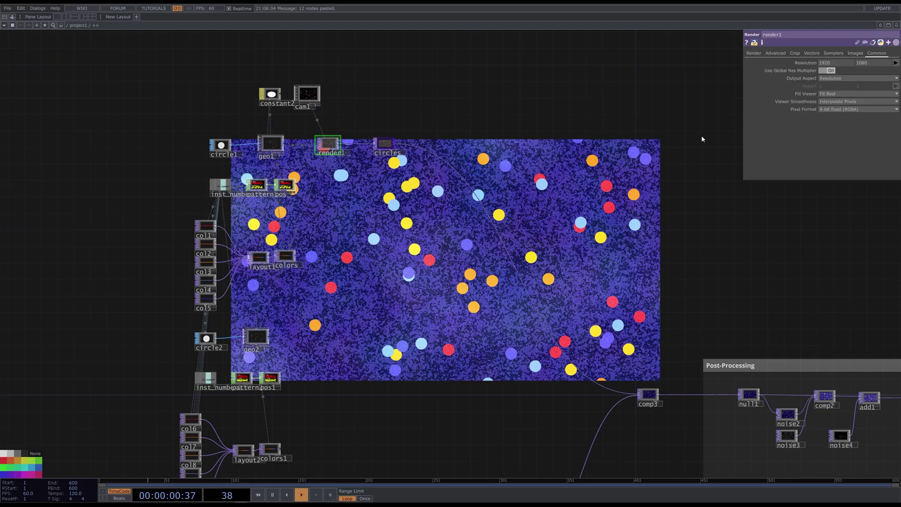
click(753, 54)
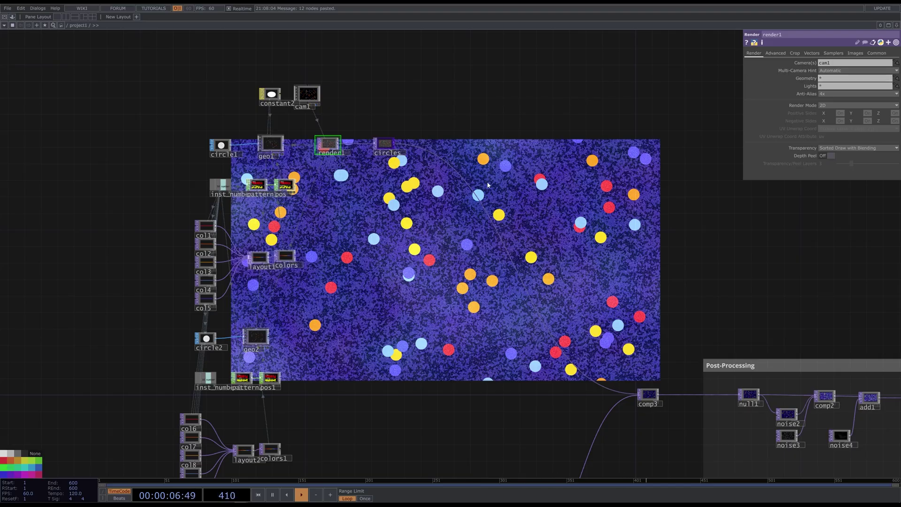
drag(358, 417, 262, 225)
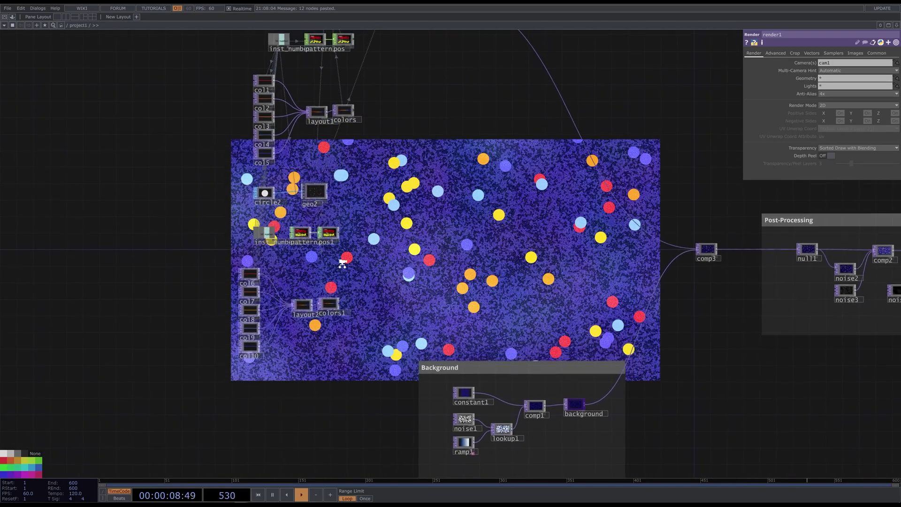
Export inst_number1's count to col6–col10 resolution and pattern2's length
scroll(322, 268, up, 5)
drag(288, 258, 423, 238)
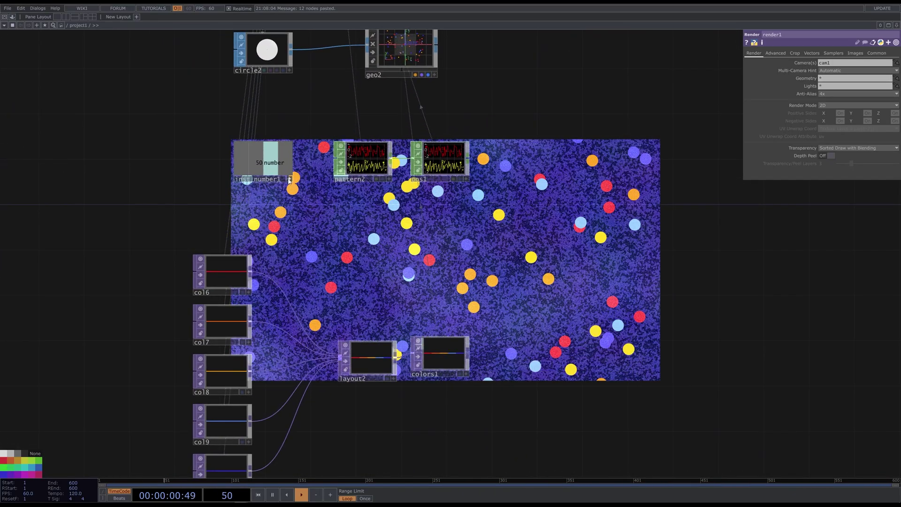
drag(272, 162, 81, 261)
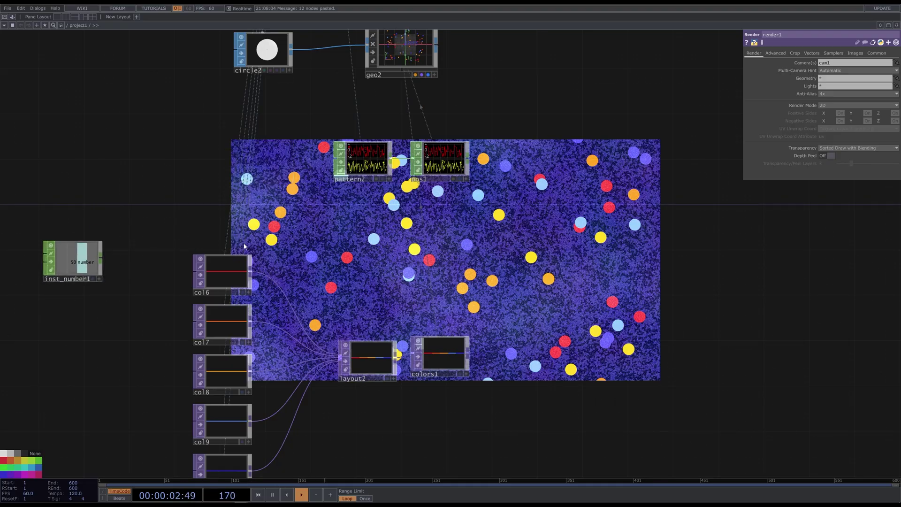
drag(199, 240, 207, 189)
right_drag(182, 164, 231, 458)
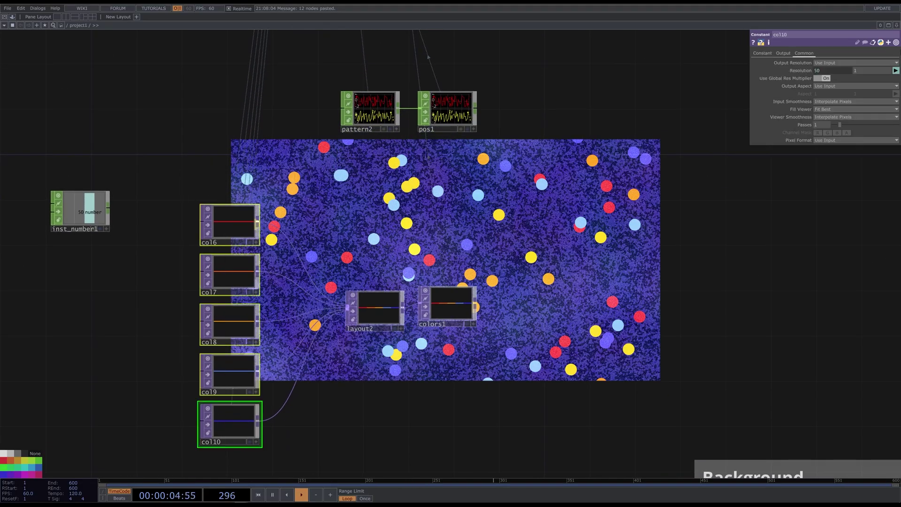
drag(90, 212, 839, 69)
click(839, 68)
drag(348, 112, 208, 116)
click(821, 75)
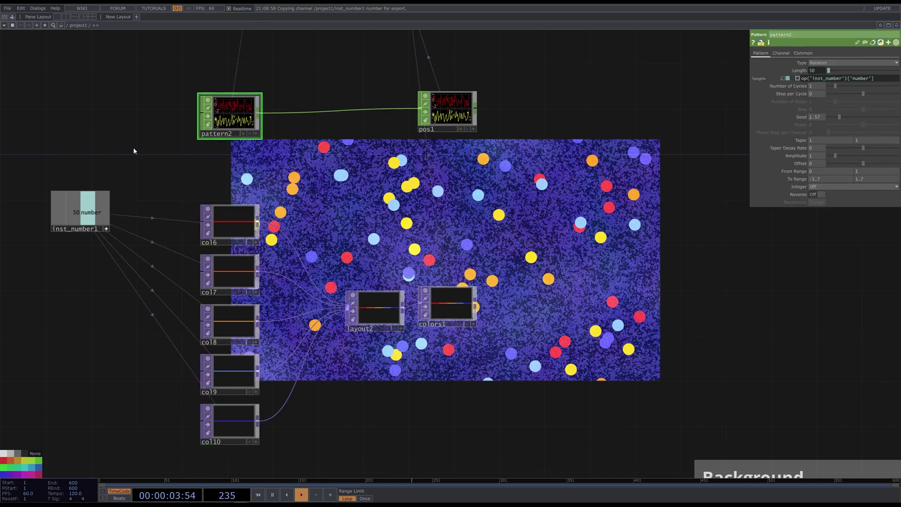
drag(89, 212, 821, 70)
click(838, 68)
Set inst_number1 to 517 and circle2's radius to 0.009
click(110, 221)
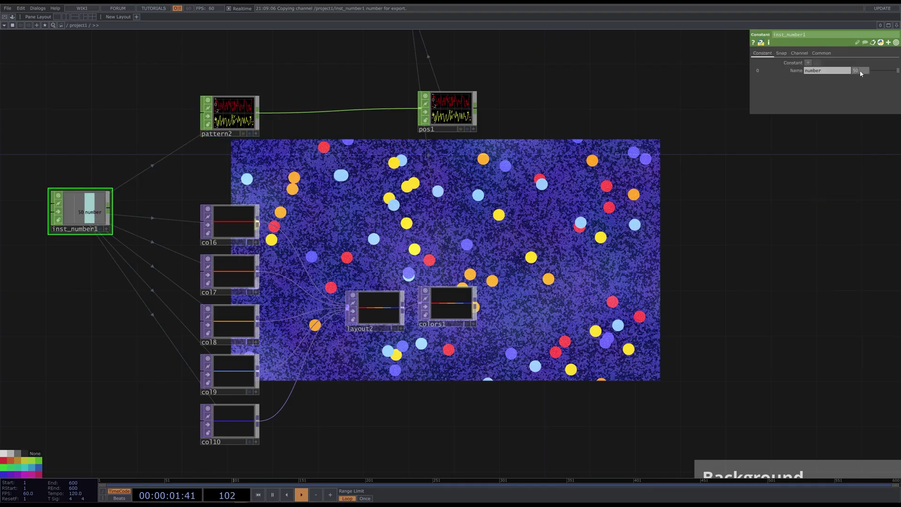
middle_click(861, 73)
middle_drag(863, 67, 860, 60)
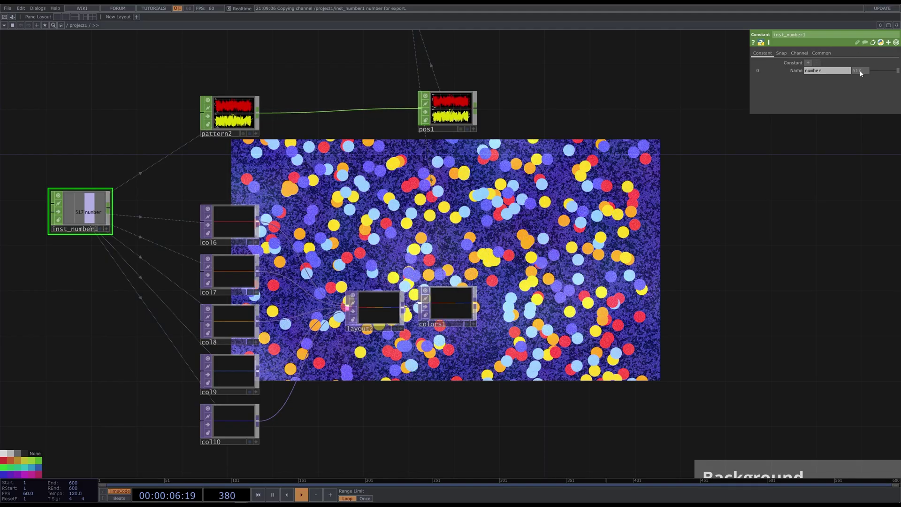
middle_drag(860, 60, 860, 60)
scroll(263, 164, down, 3)
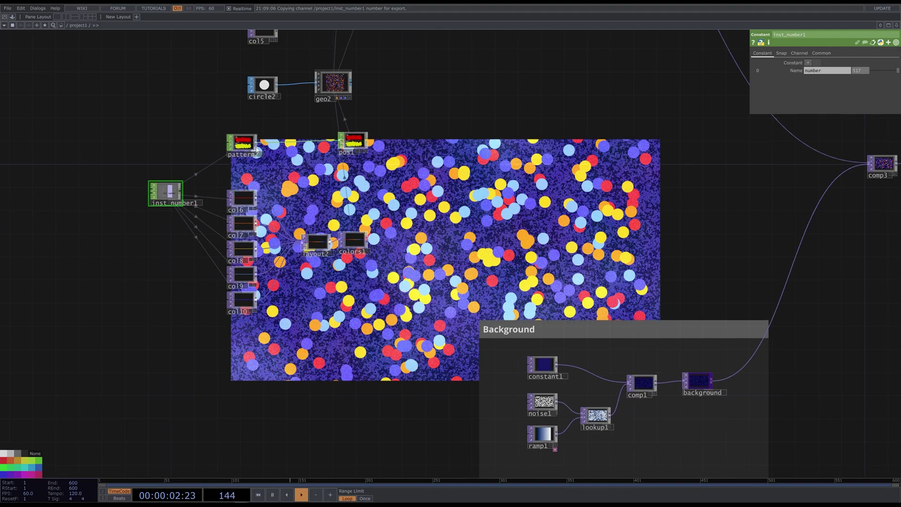
click(264, 87)
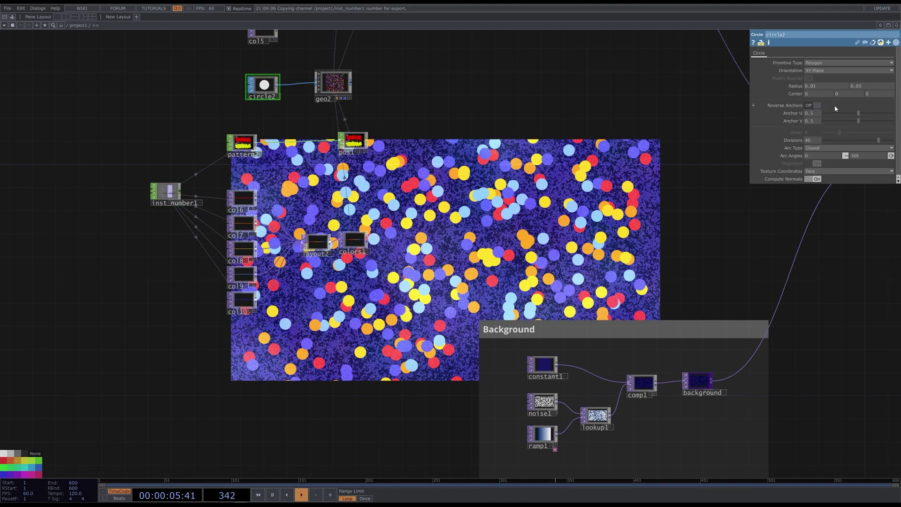
middle_drag(800, 88, 795, 71)
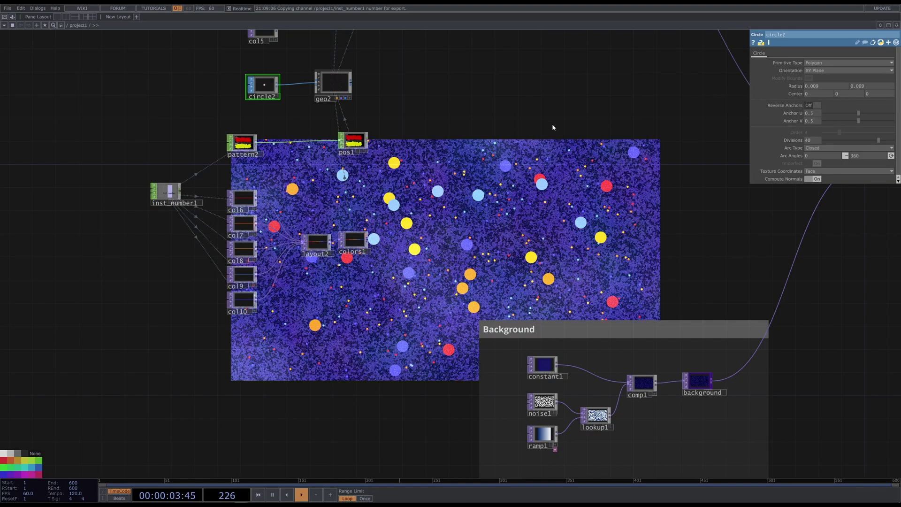
Change col8's colour from orange to cyan
click(247, 250)
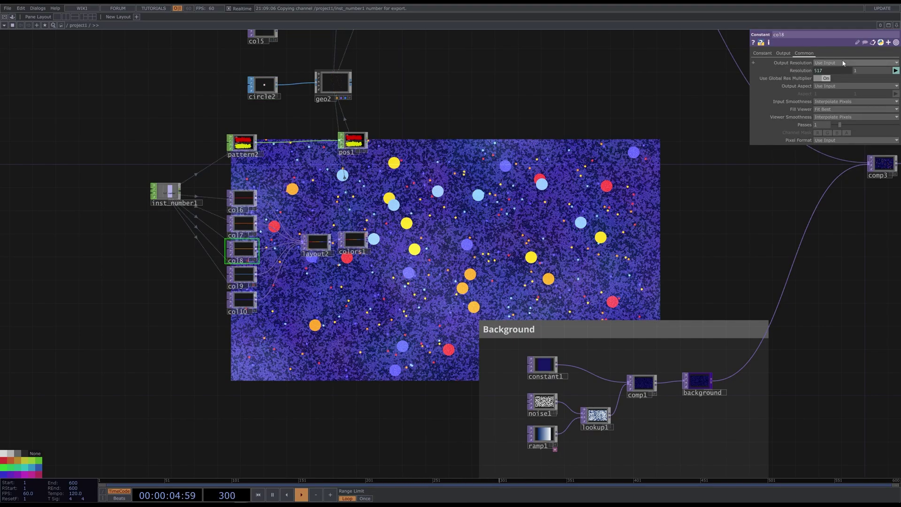
click(767, 54)
click(822, 62)
drag(824, 66, 838, 70)
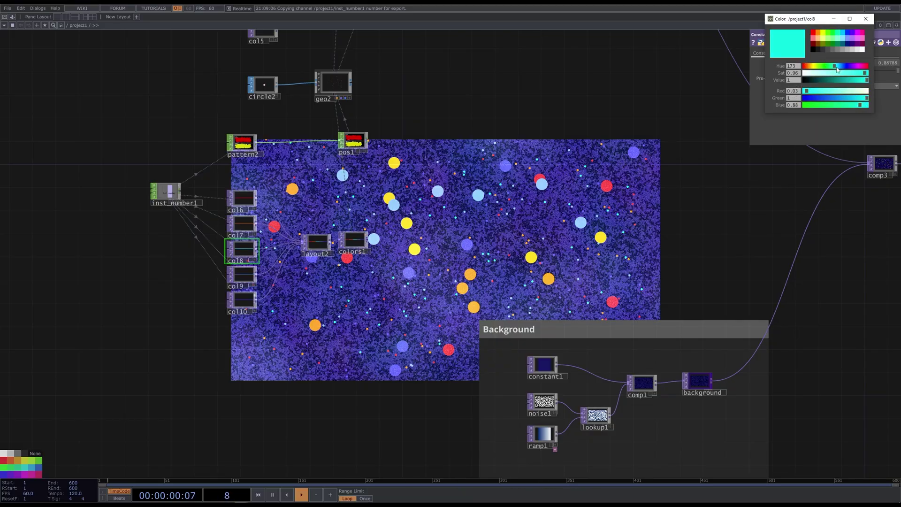
click(866, 19)
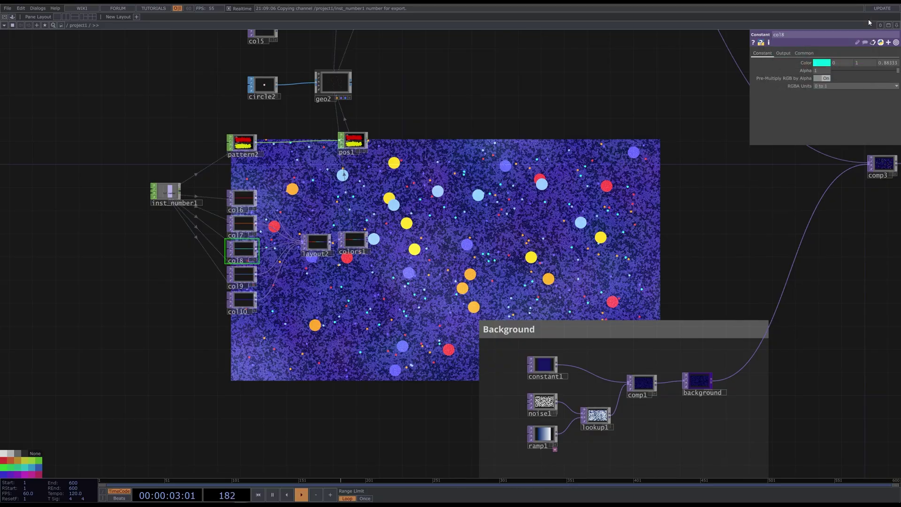
scroll(397, 239, down, 3)
Add an annotation box titled 'Circles' enclosing both circle networks
scroll(398, 239, down, 2)
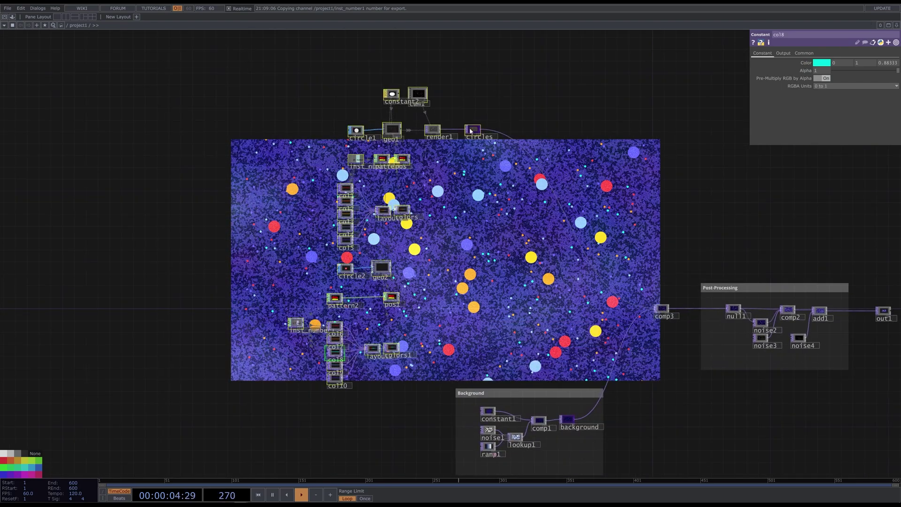
right_click(480, 220)
click(496, 259)
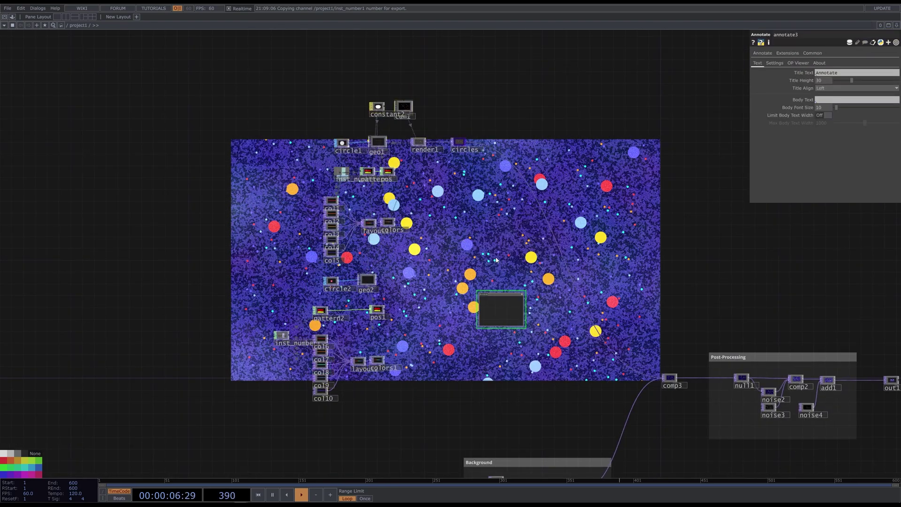
text(Circles)
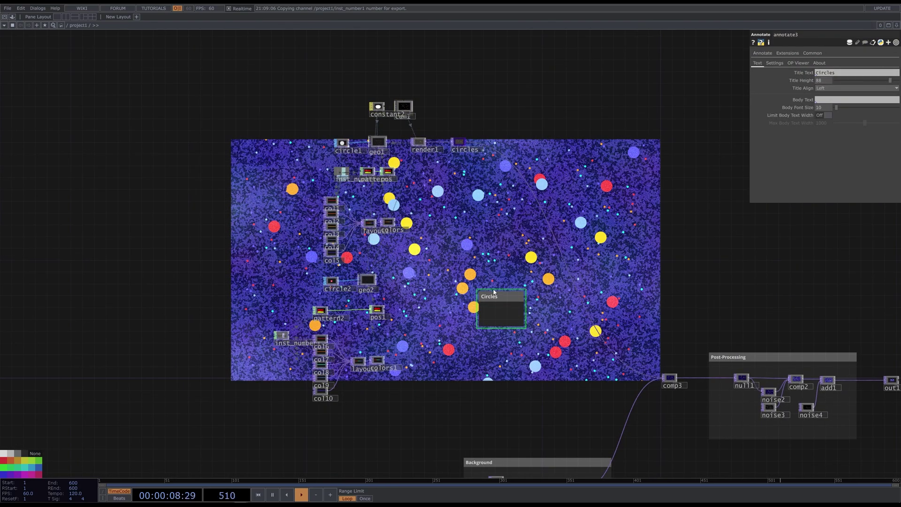
drag(478, 292, 279, 75)
drag(280, 327, 253, 426)
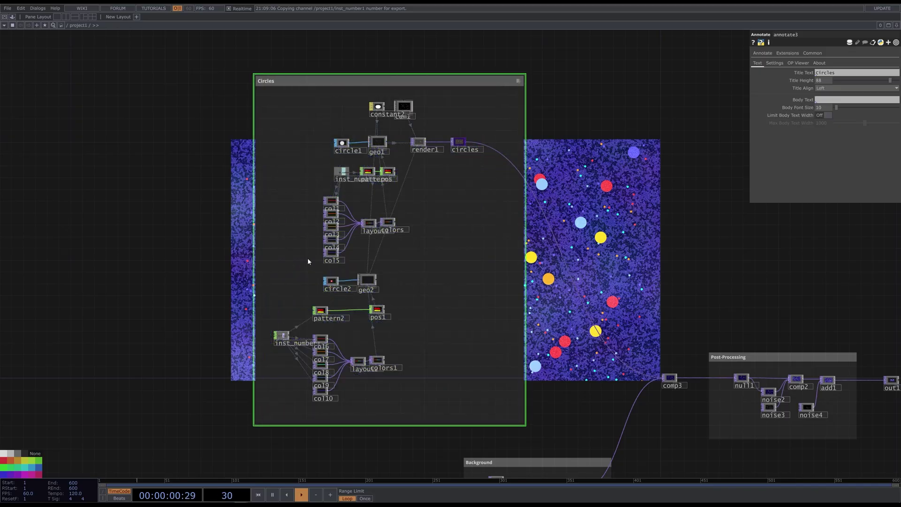
Slide the circles null further right along its wire from render1
scroll(307, 250, up, 3)
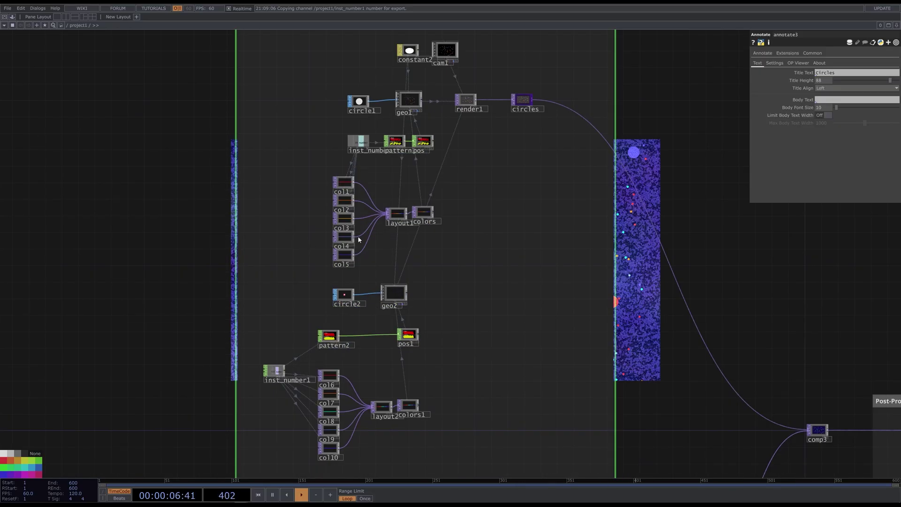
drag(531, 166, 495, 259)
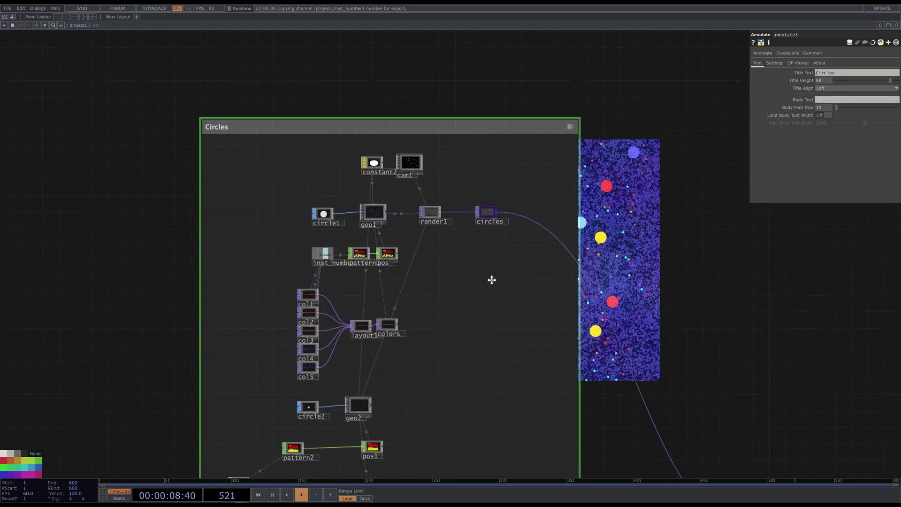
drag(485, 216, 533, 216)
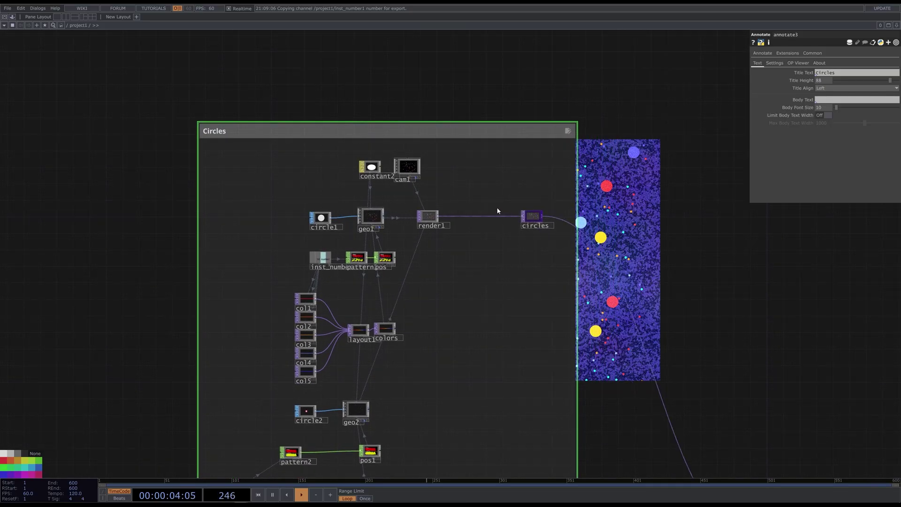
Add a Displace TOP (displace1) and a Noise TOP (noise5) below it
scroll(495, 207, up, 8)
key(Tab)
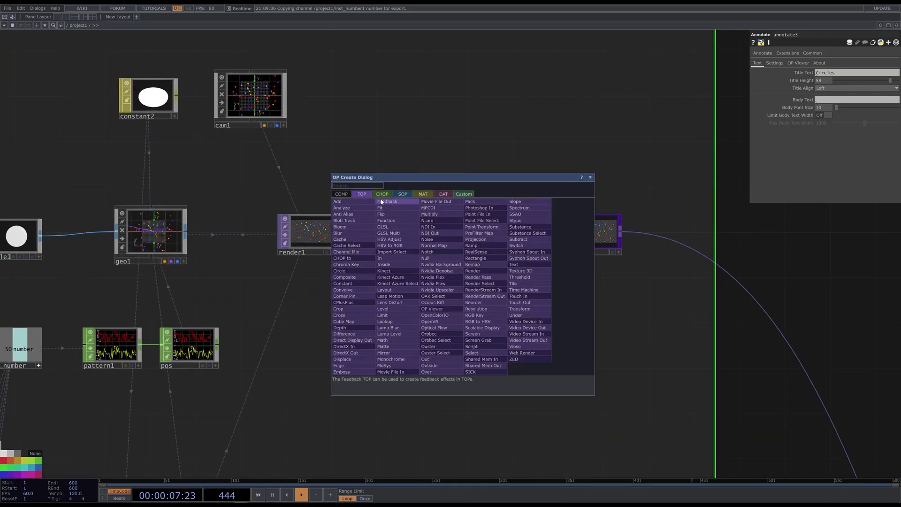
text(di)
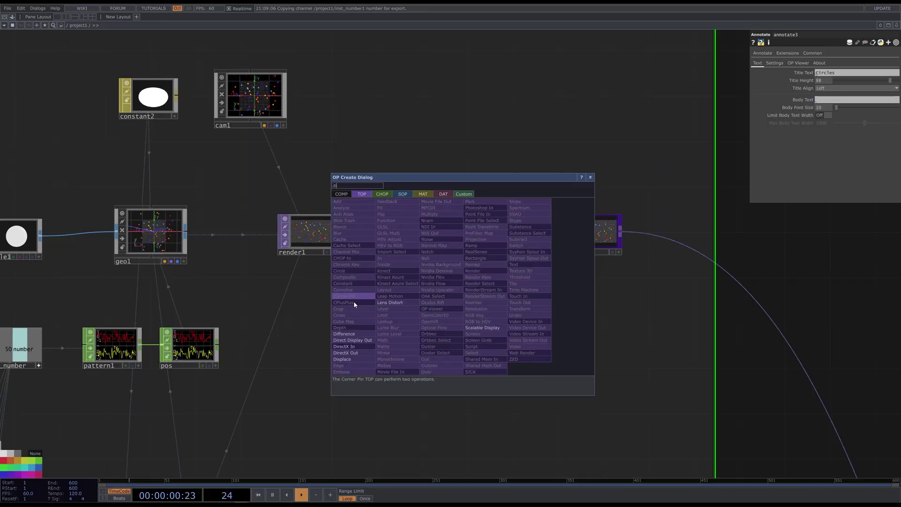
click(342, 359)
click(430, 280)
key(Tab)
text(n)
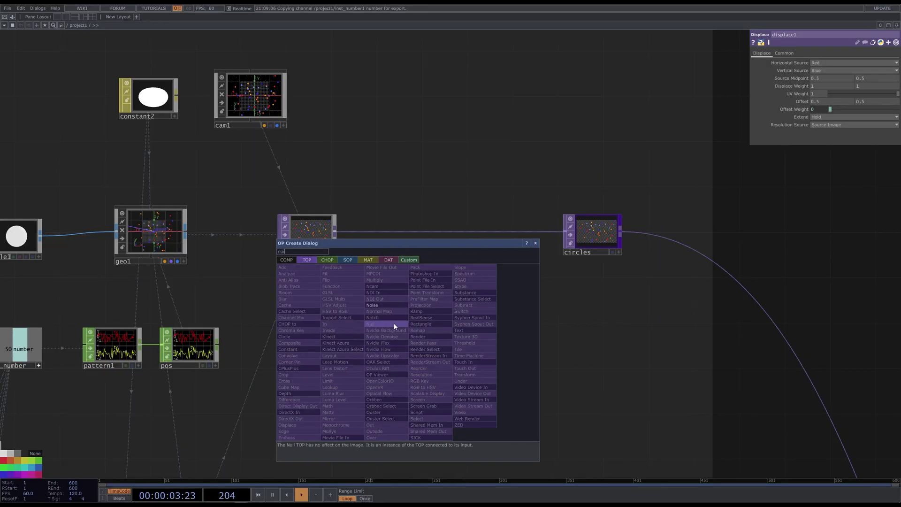
click(373, 305)
click(357, 357)
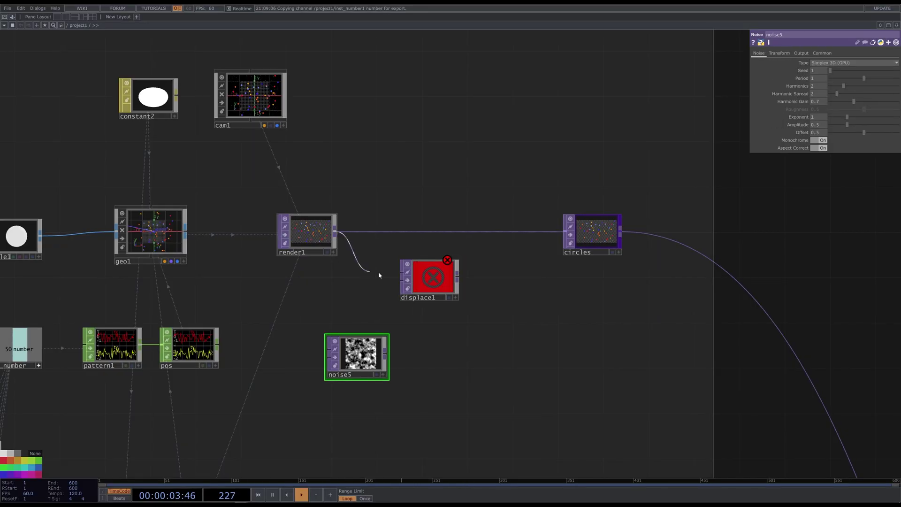
Wire render1 and noise5 into displace1, and displace1 into circles
click(403, 272)
click(385, 357)
click(402, 280)
mouse_move(363, 355)
mouse_down()
mouse_move(304, 305)
mouse_move(318, 310)
mouse_up()
click(459, 278)
click(484, 231)
Set displace1's offsets to 0, 0 and its displace weight to 0.01
click(429, 281)
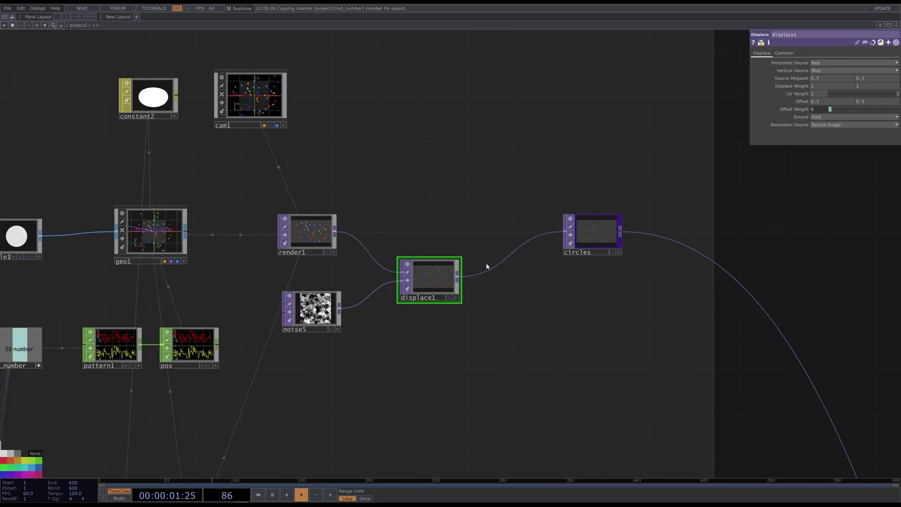
drag(815, 102, 798, 102)
middle_click(800, 87)
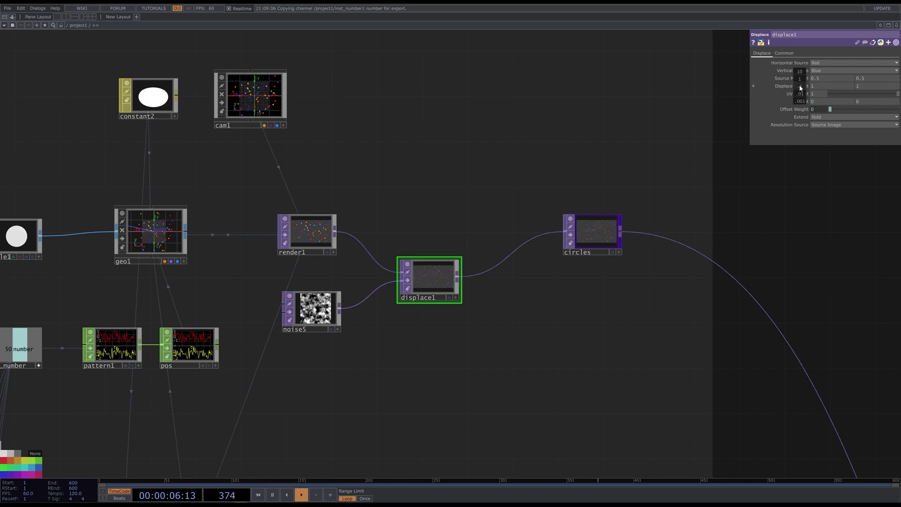
middle_drag(802, 95, 798, 95)
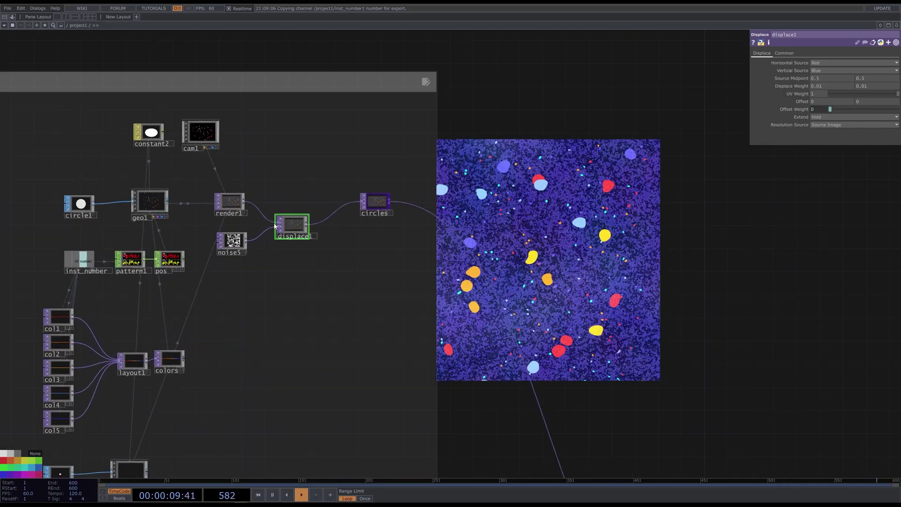
Set noise5 to resolution 920×10, period 1.61, harmonics 3, gain 1.15, amplitude 0.04
click(232, 242)
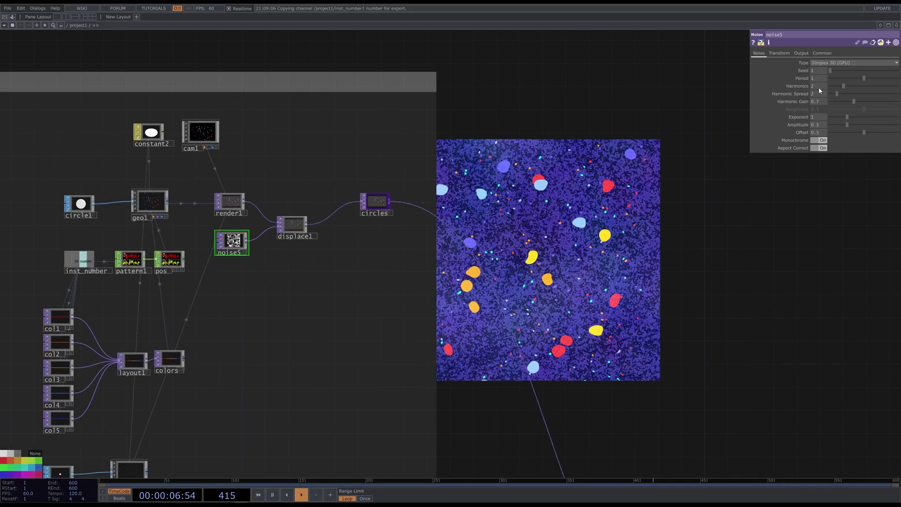
click(822, 53)
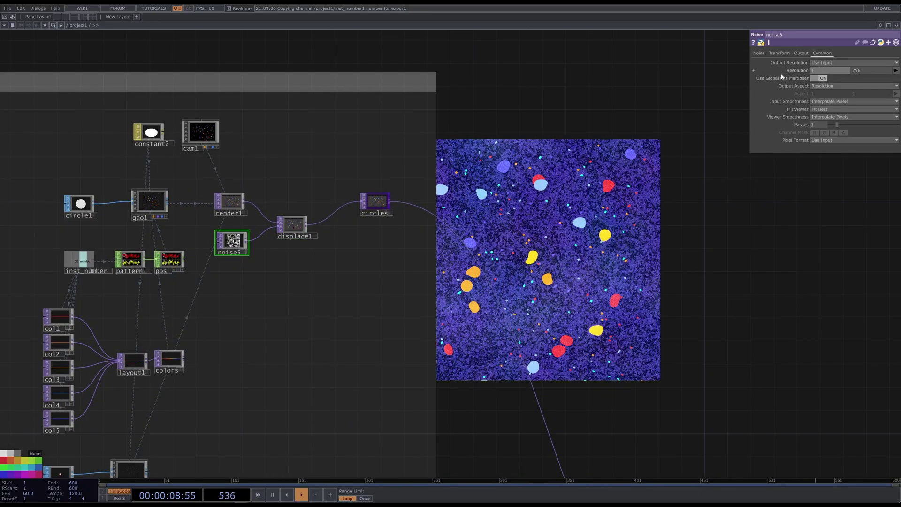
text(920)
key(Tab)
text(10)
click(759, 53)
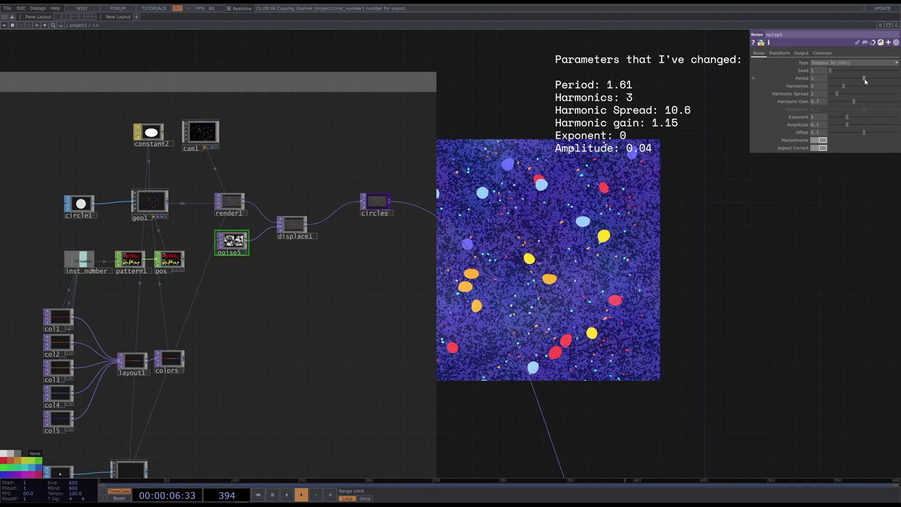
mouse_move(866, 79)
mouse_down()
mouse_move(886, 78)
mouse_move(851, 86)
mouse_move(869, 102)
mouse_move(832, 125)
mouse_move(861, 117)
mouse_up()
click(820, 141)
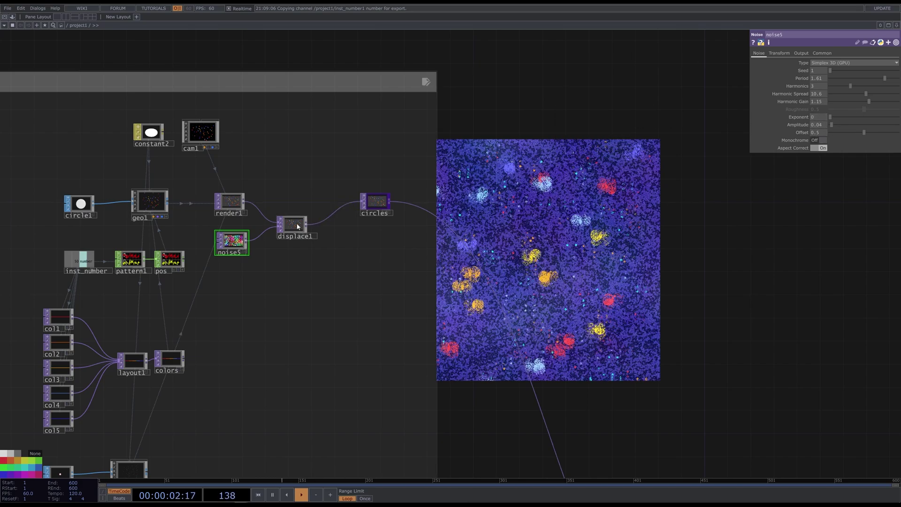
Cut displace1's weight to 0.002 and move circles down beside displace1
click(298, 227)
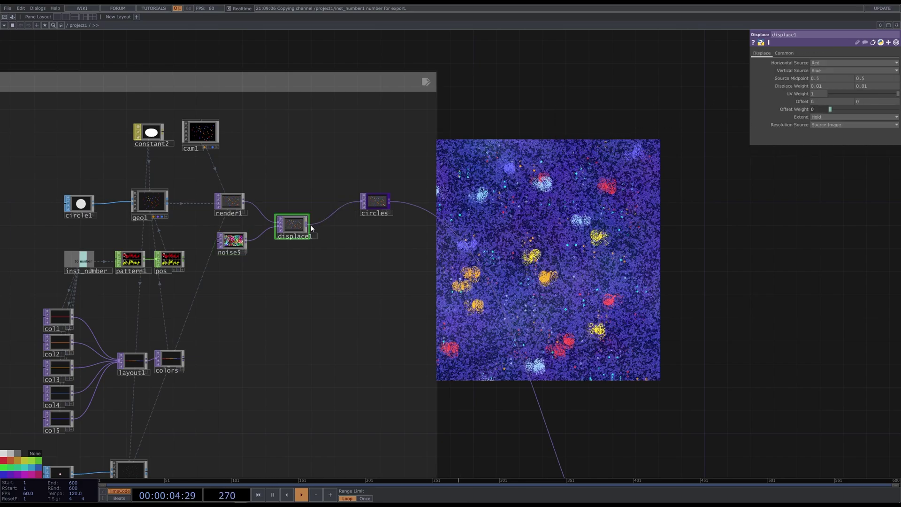
mouse_move(798, 86)
middle_down()
mouse_move(795, 74)
mouse_move(800, 87)
middle_up()
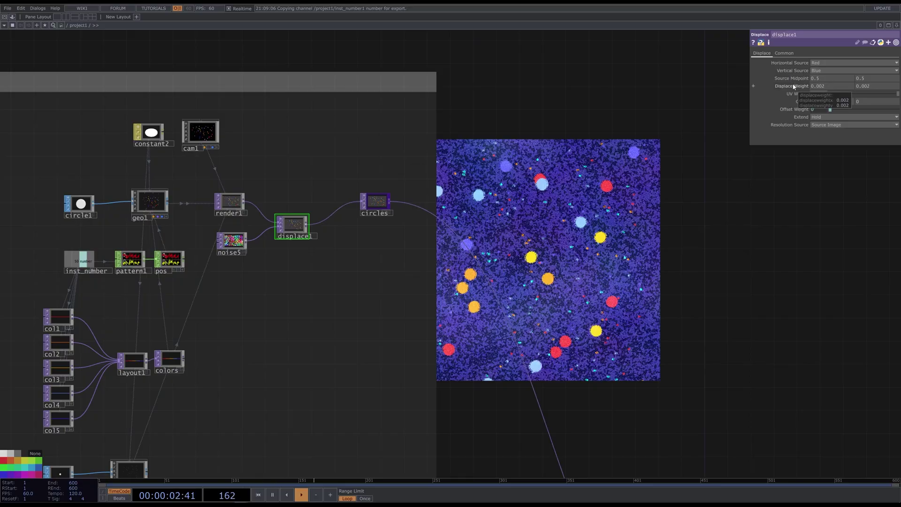
drag(381, 205, 380, 227)
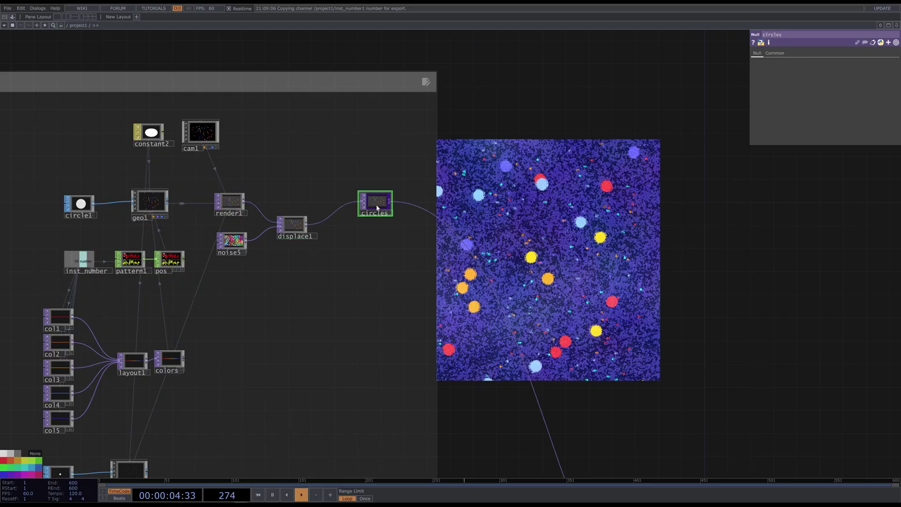
Add a Pattern CHOP, pattern3, in empty space below the Circles box
scroll(552, 219, down, 5)
scroll(483, 141, down, 2)
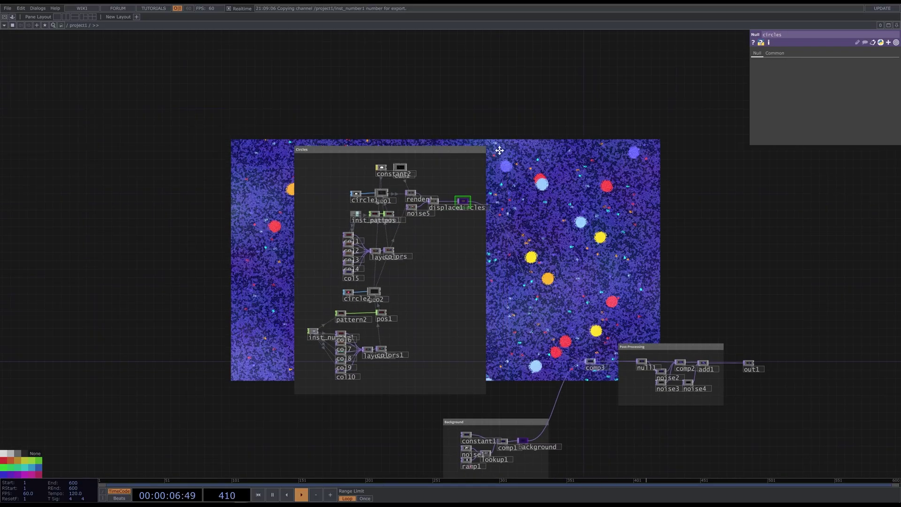
drag(483, 141, 384, 73)
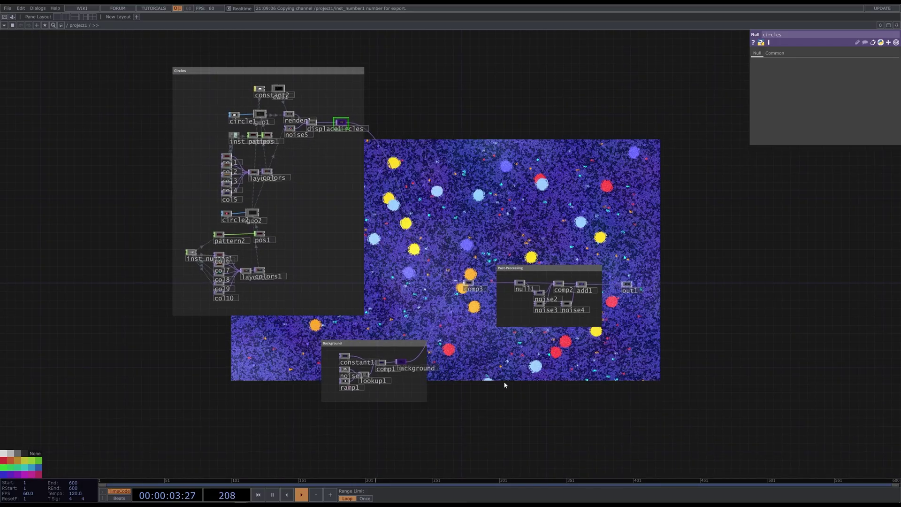
scroll(631, 286, up, 1)
scroll(619, 297, up, 4)
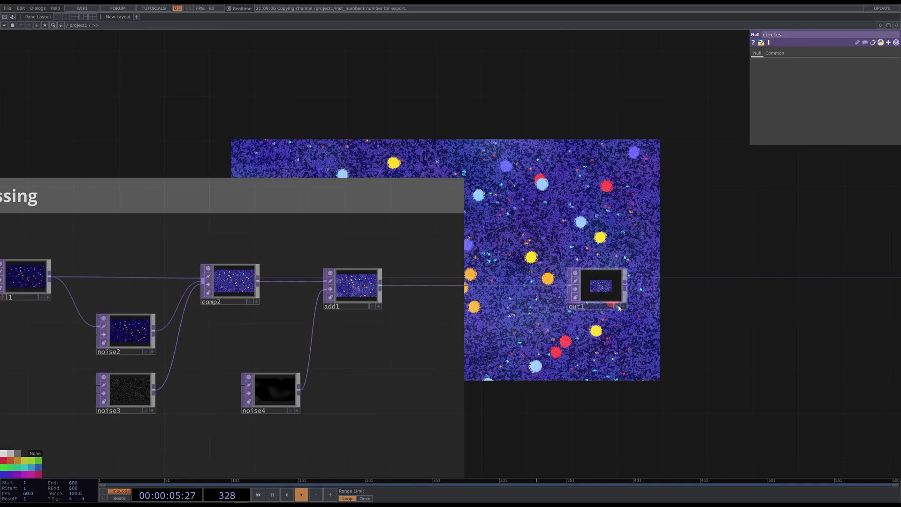
scroll(699, 231, down, 1)
scroll(706, 228, down, 3)
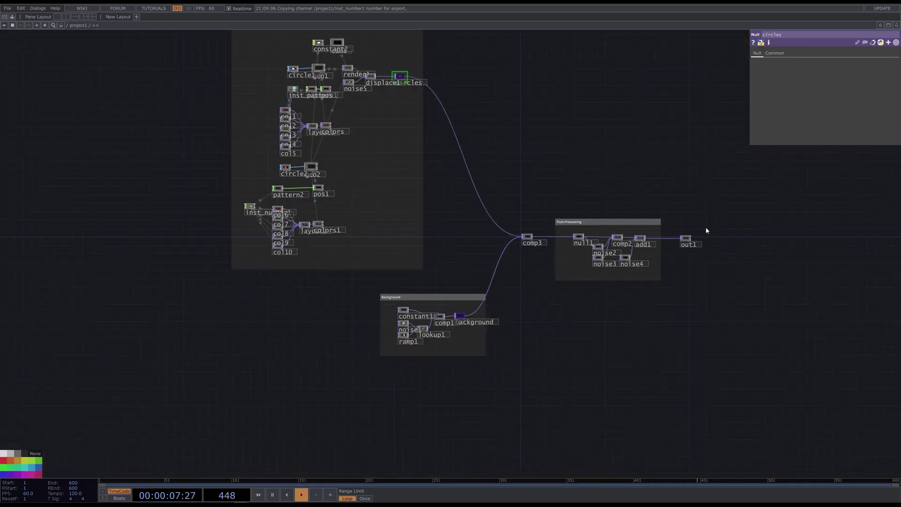
mouse_move(498, 154)
middle_down()
mouse_move(479, 229)
mouse_move(499, 422)
middle_up()
mouse_move(396, 180)
middle_down()
mouse_move(312, 120)
mouse_move(328, 262)
middle_up()
key(Tab)
click(253, 171)
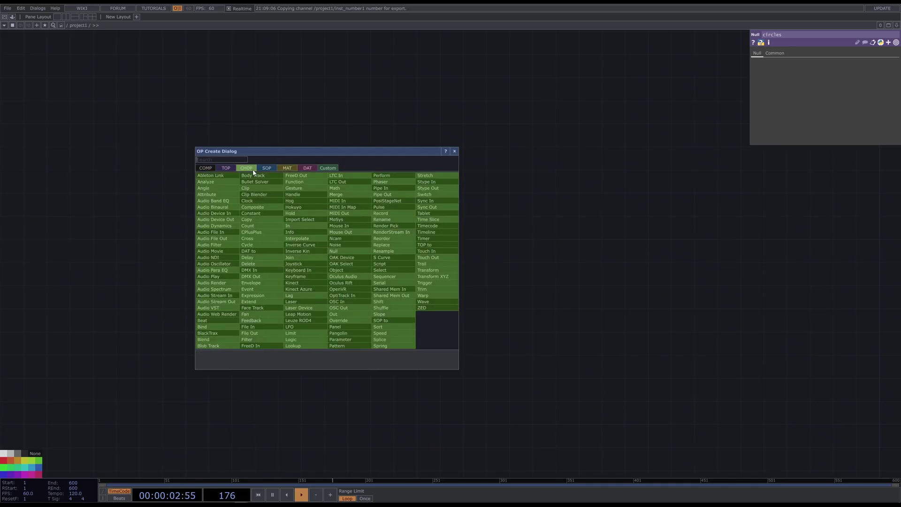
text(patt)
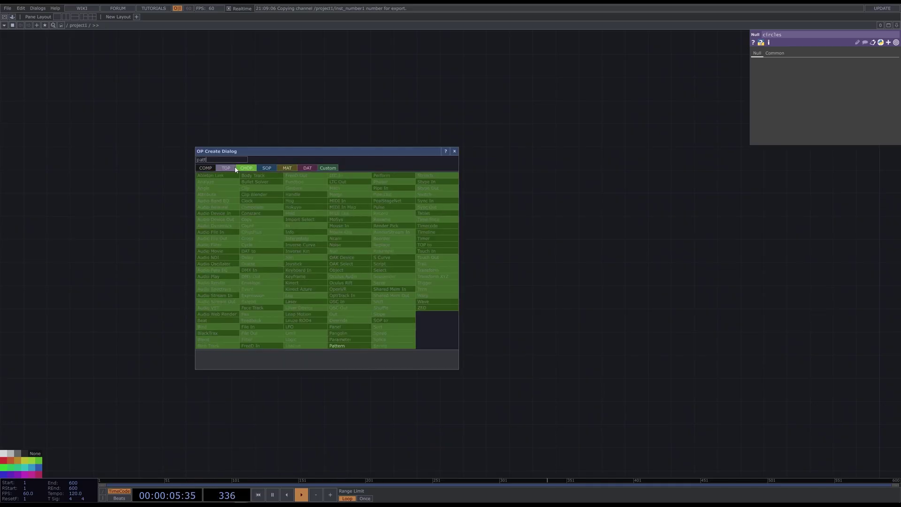
click(345, 345)
click(326, 275)
Give pattern3 2.47 cycles, amplitude 0.29 and the channel name ty
scroll(326, 274, up, 2)
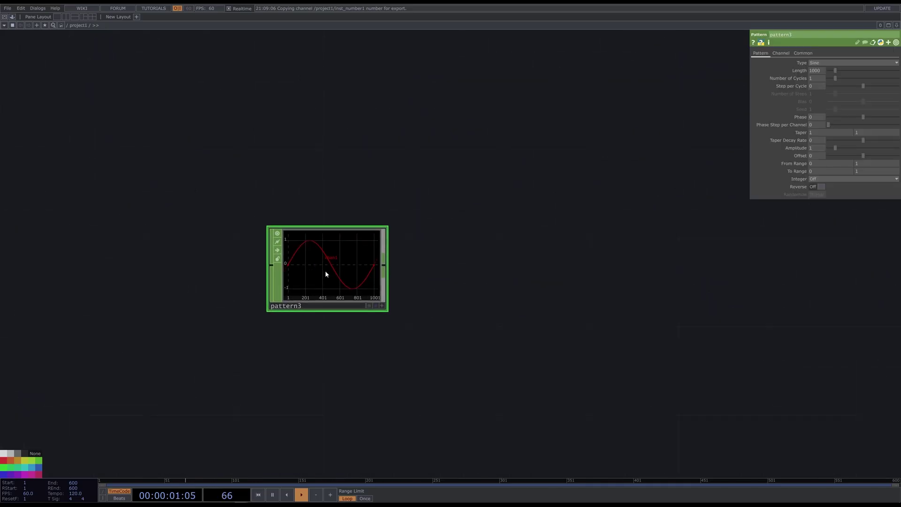
drag(836, 78, 845, 78)
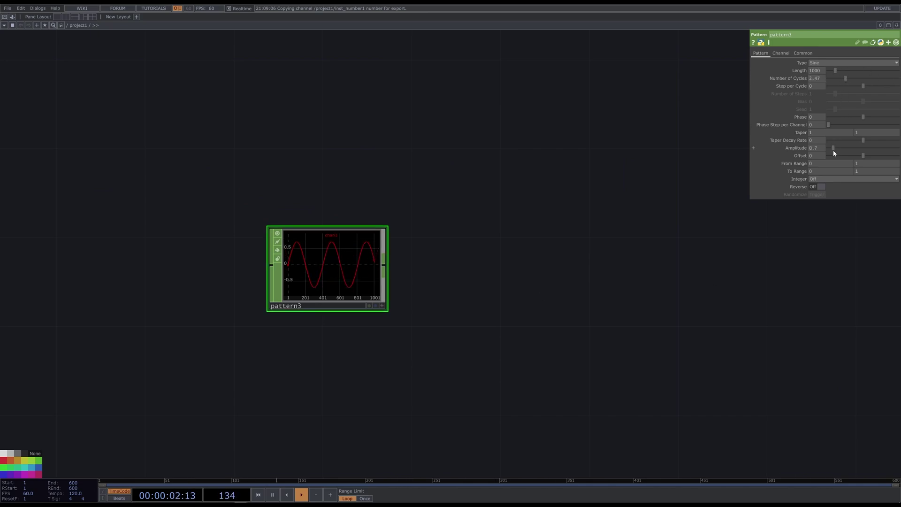
drag(835, 148, 830, 150)
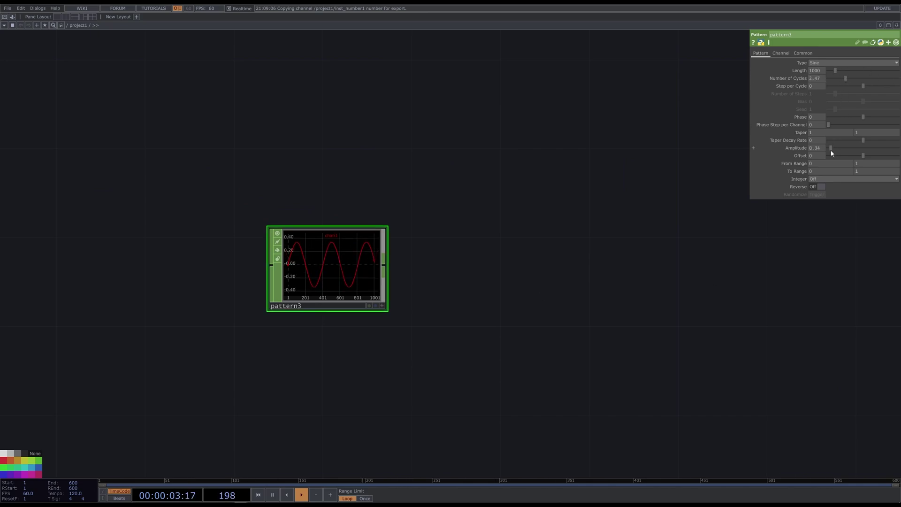
click(781, 53)
click(834, 63)
text(ty)
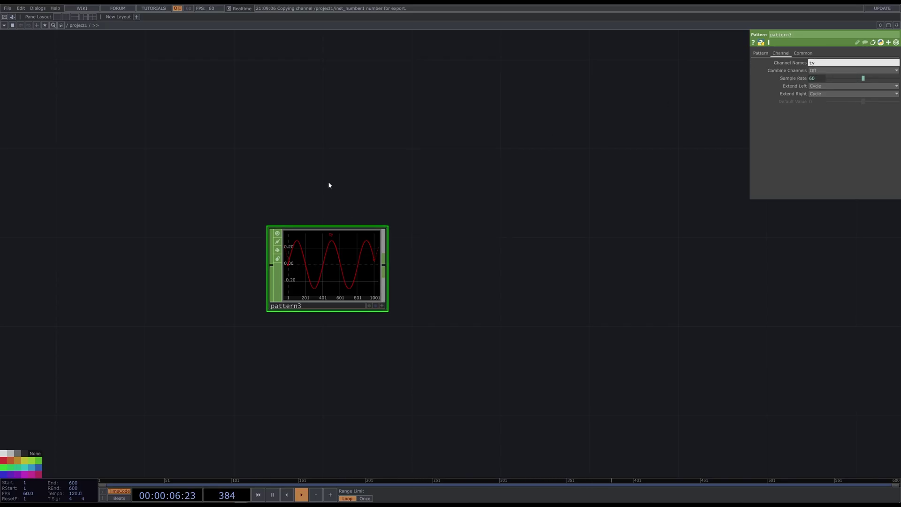
Add a second Pattern CHOP, pattern4, above pattern3 with channel name ty
key(Tab)
text(p)
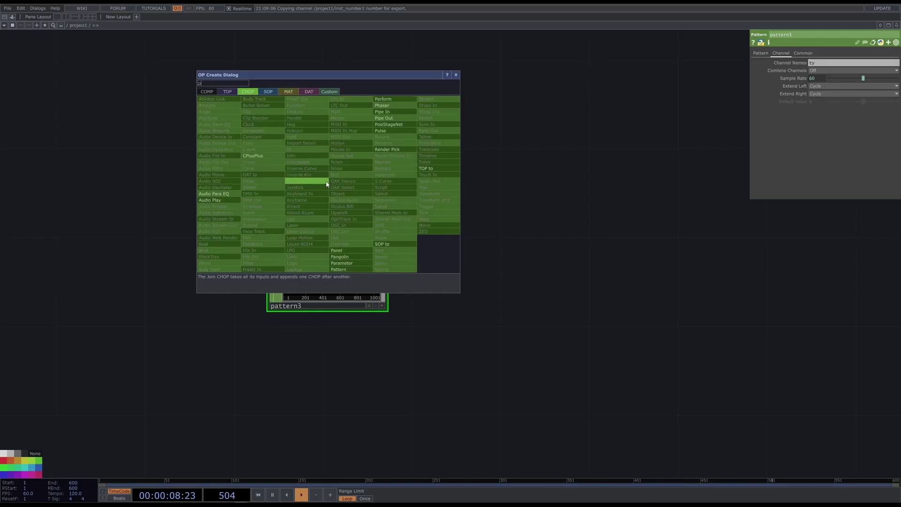
click(340, 269)
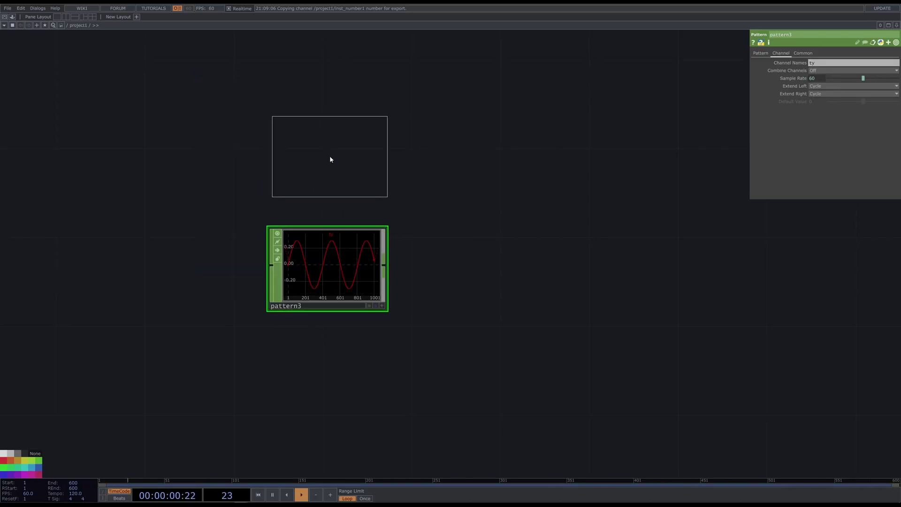
click(329, 156)
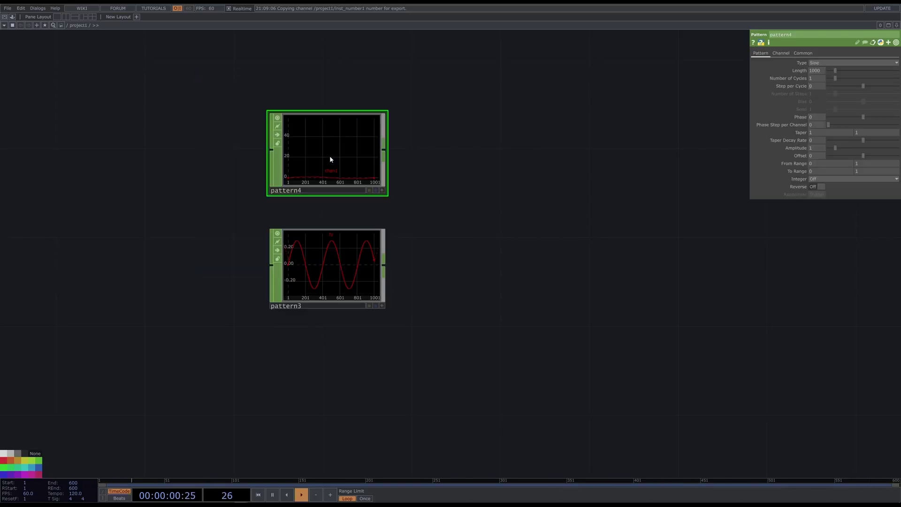
click(790, 54)
text(ty)
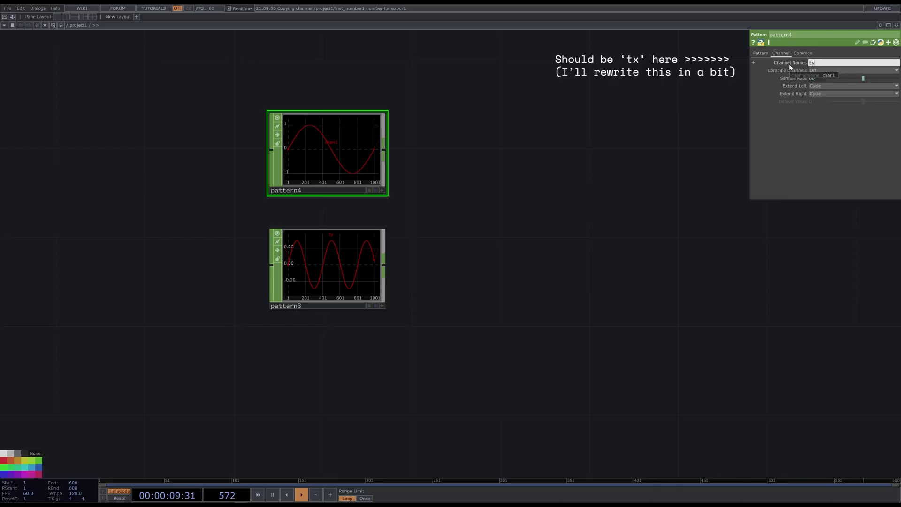
key(Return)
Make pattern4 a cosine curve with 0.24 cycles
click(761, 53)
click(827, 63)
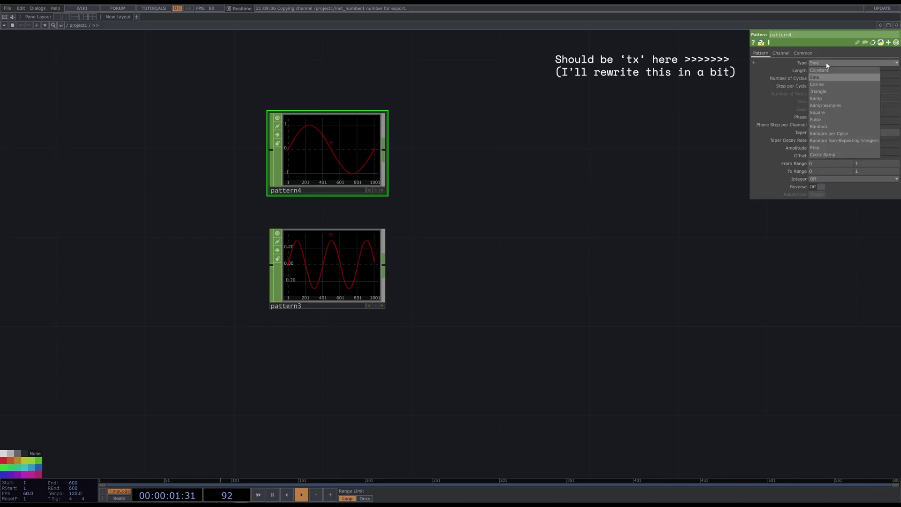
click(827, 84)
drag(836, 78, 831, 80)
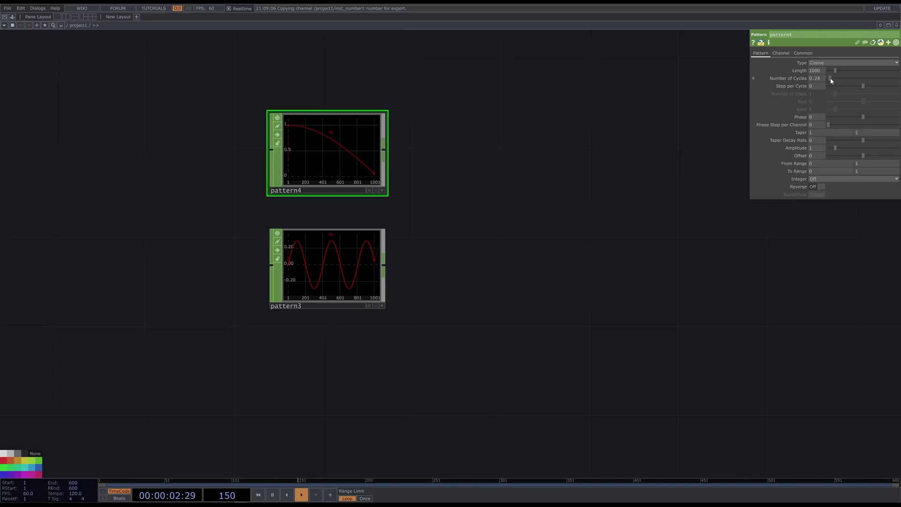
drag(465, 175, 431, 199)
key(Tab)
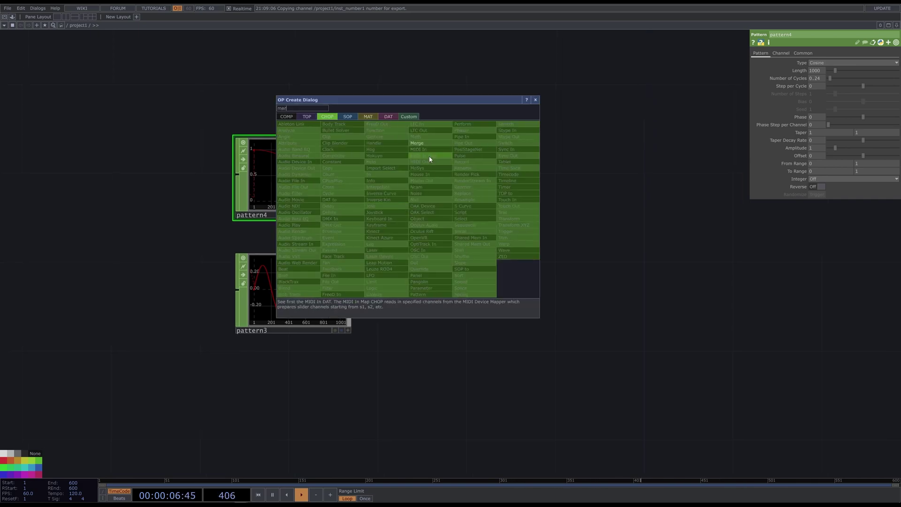
Add merge1 right of the patterns and wire pattern4 and pattern3 into it
click(430, 143)
click(465, 235)
click(350, 290)
click(350, 175)
click(407, 230)
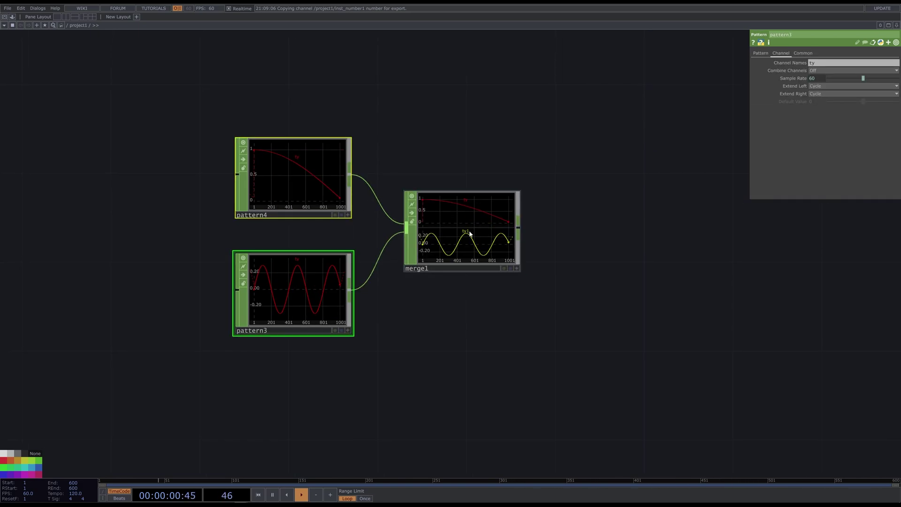
click(437, 217)
Rename pattern4's channel from ty to tx
click(316, 172)
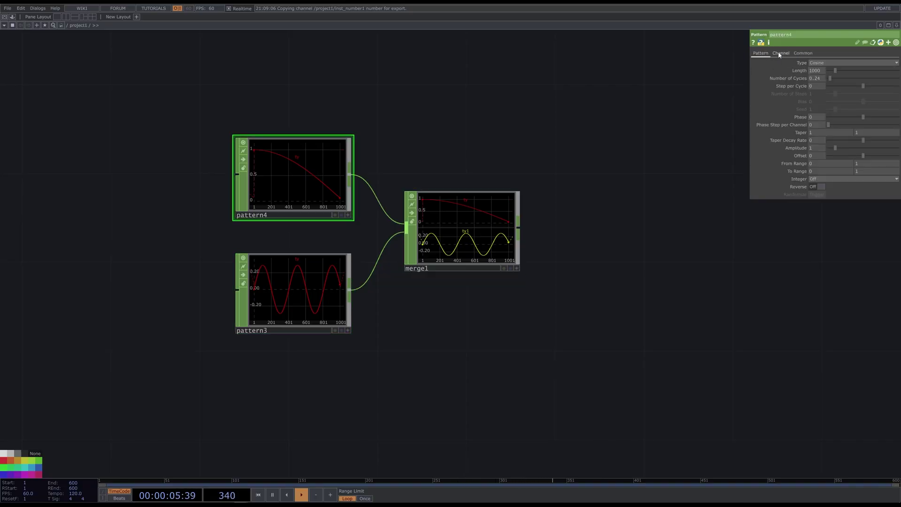
click(779, 53)
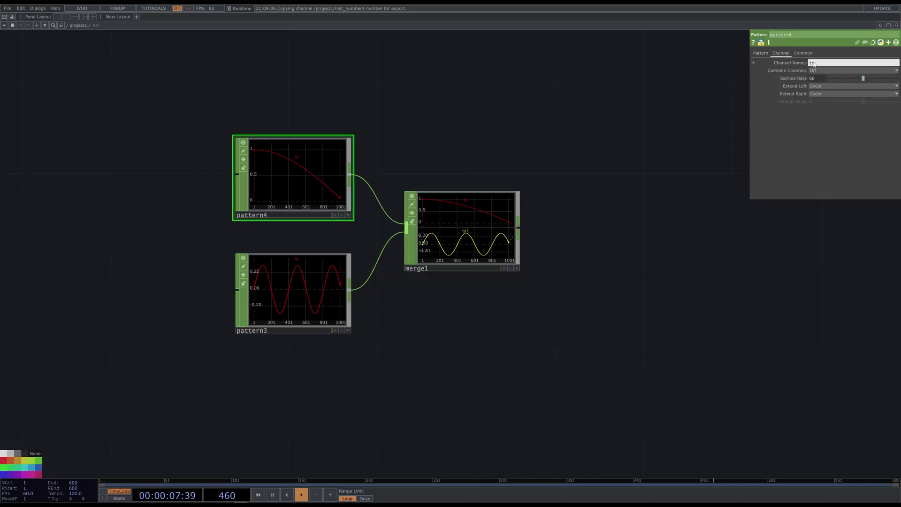
key(BackSpace)
text(x)
key(Return)
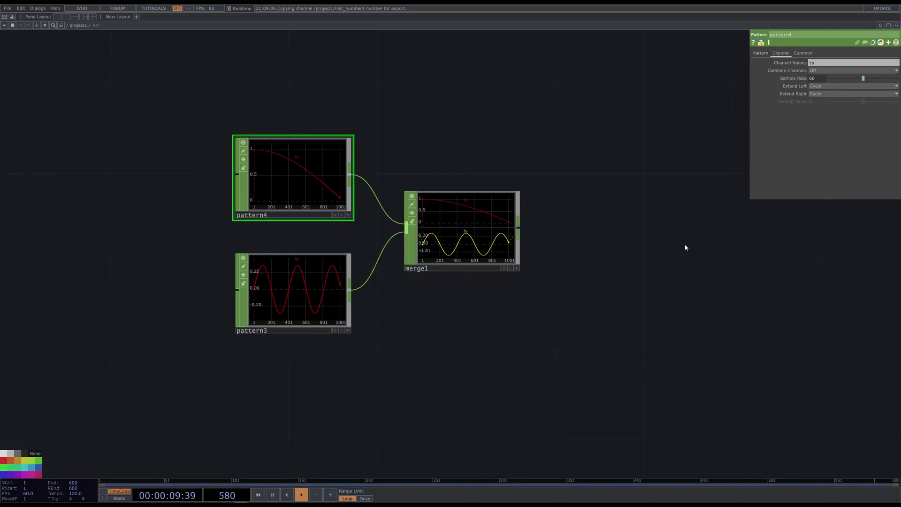
Append a Null CHOP wired after merge1
drag(641, 280, 554, 287)
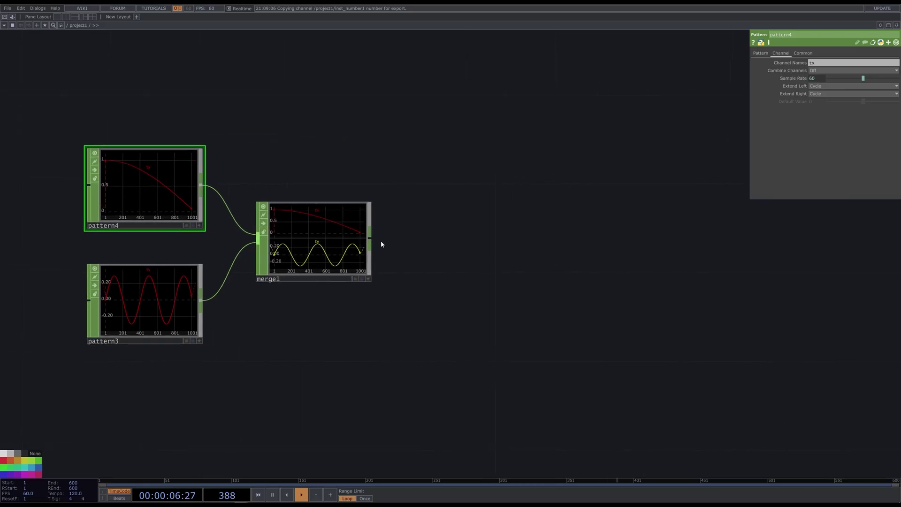
right_click(374, 244)
click(385, 233)
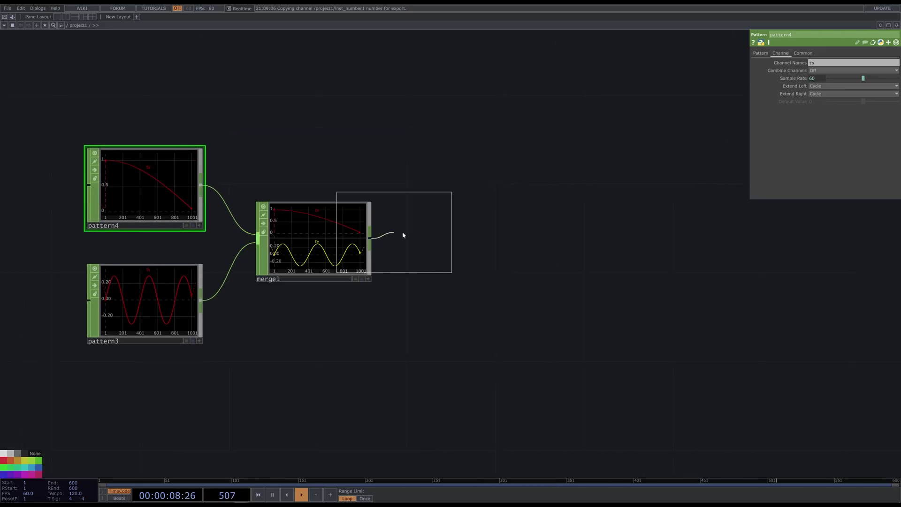
click(502, 241)
click(473, 279)
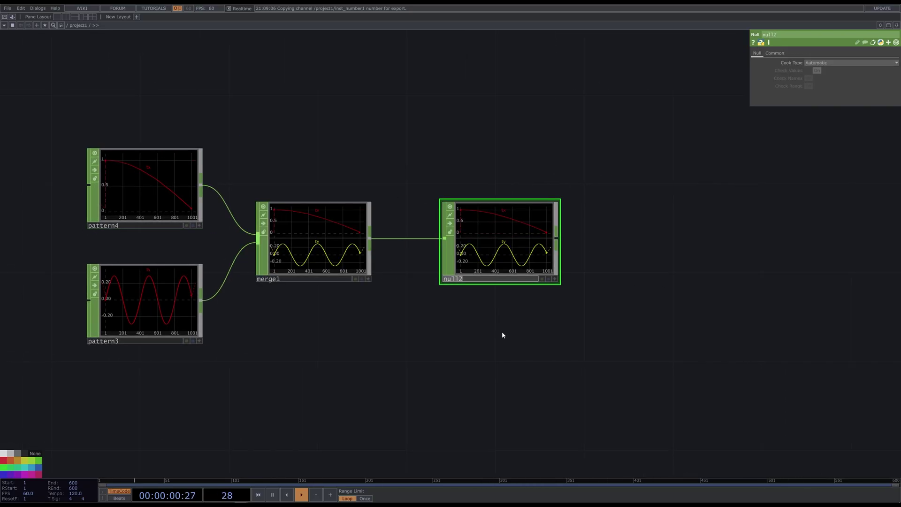
Name the null 'squiggle' and attach a CHOP to SOP node, chopto1, after it
text(squiggle)
key(Return)
right_click(558, 244)
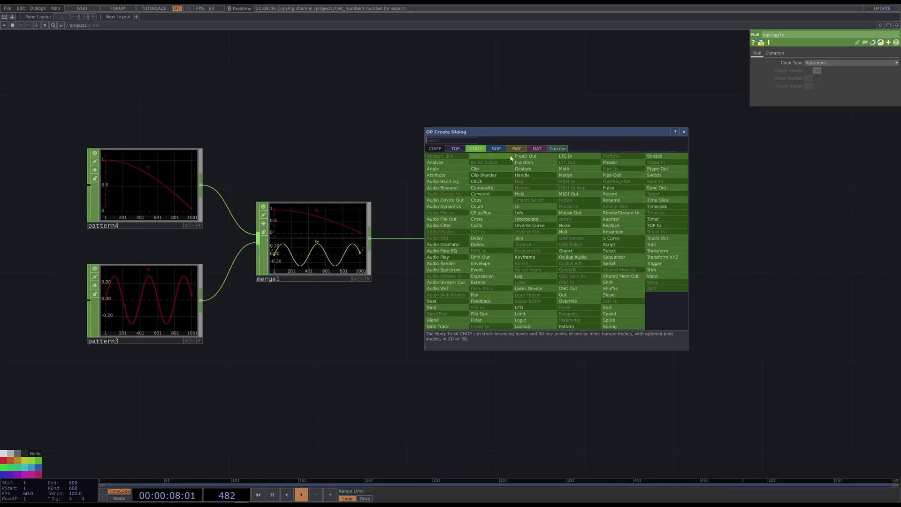
click(497, 149)
text(chop)
key(Return)
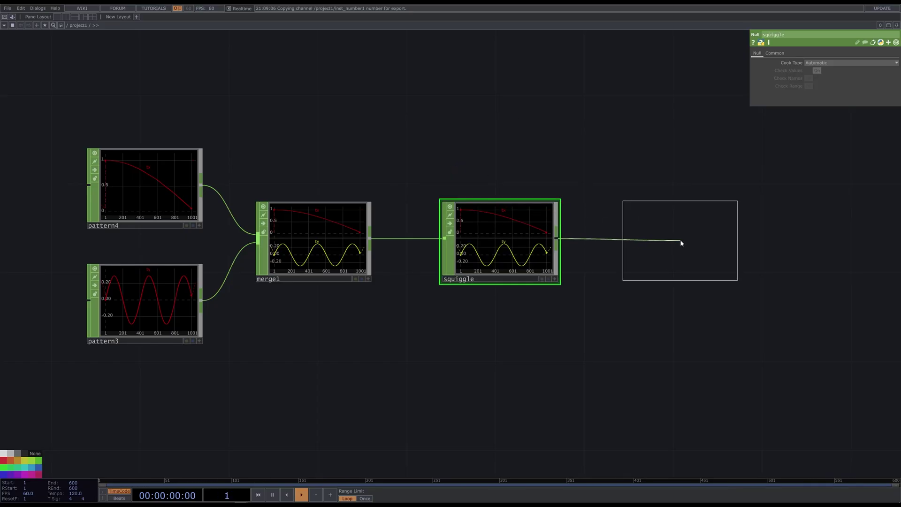
click(681, 243)
Limit chopto1's channel scope to tx ty
middle_click(719, 207)
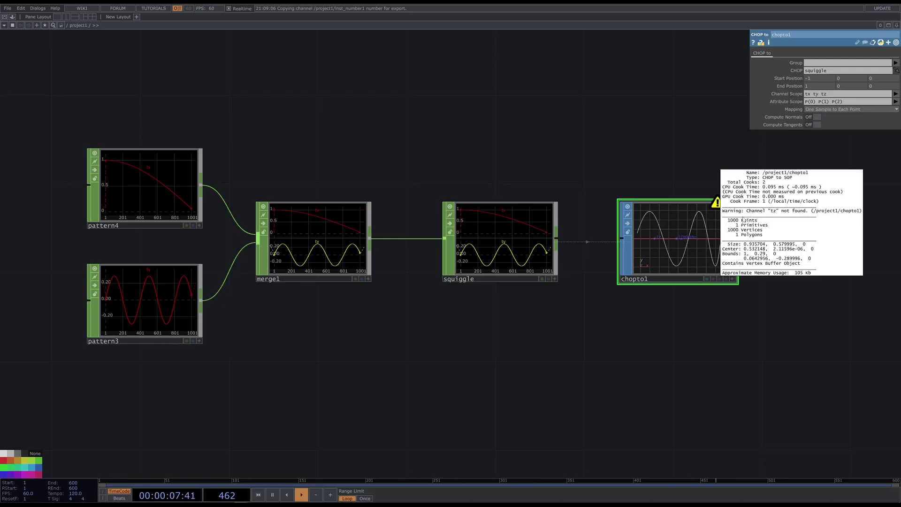
click(835, 94)
key(BackSpace)
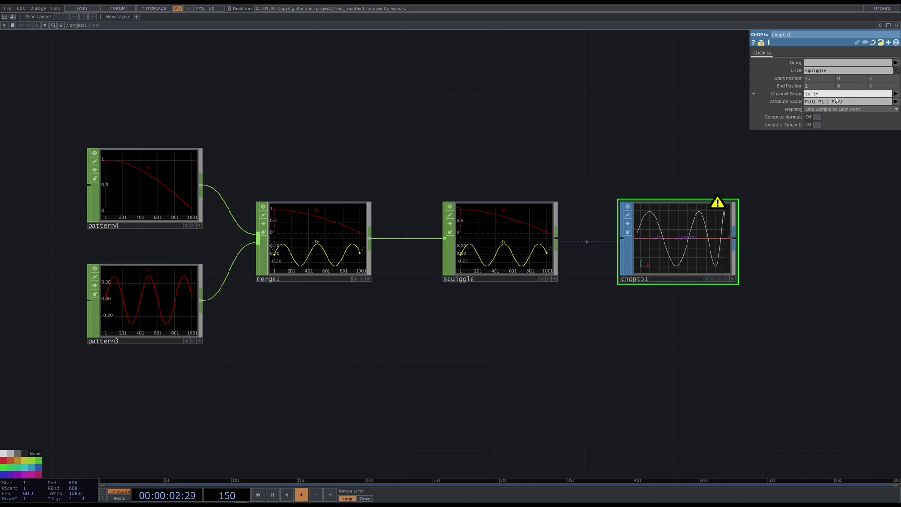
key(Tab)
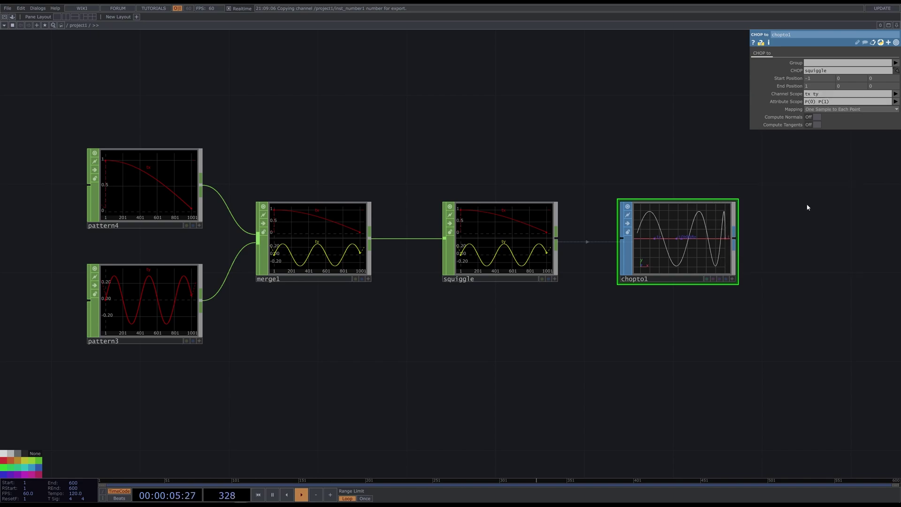
Raise pattern4's number of cycles to 0.29
click(151, 191)
click(761, 53)
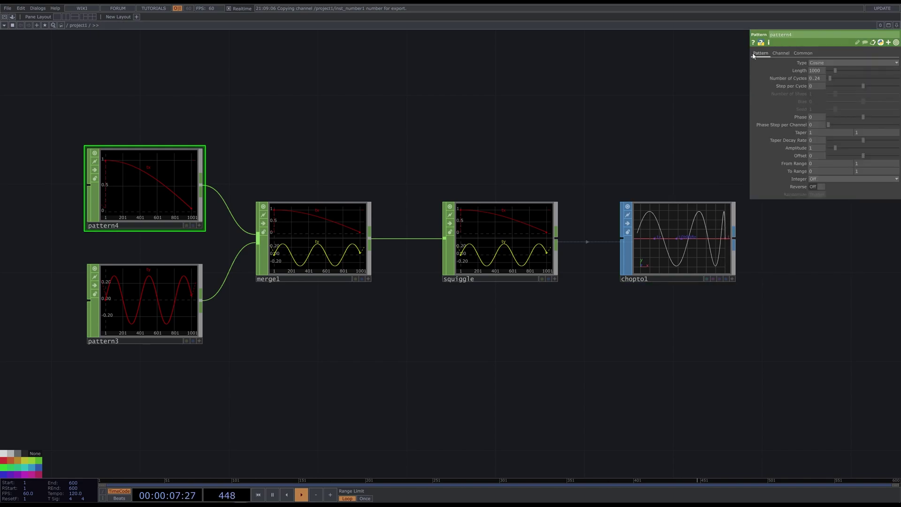
drag(829, 78, 832, 79)
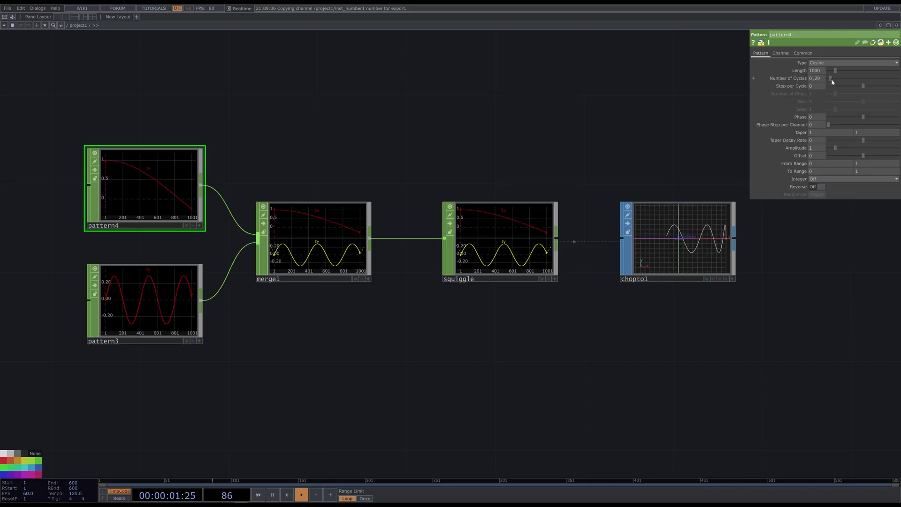
drag(785, 326, 728, 355)
scroll(728, 356, down, 3)
mouse_move(787, 299)
mouse_down()
mouse_move(723, 297)
mouse_move(670, 262)
mouse_up()
scroll(669, 328, down, 3)
scroll(668, 327, down, 2)
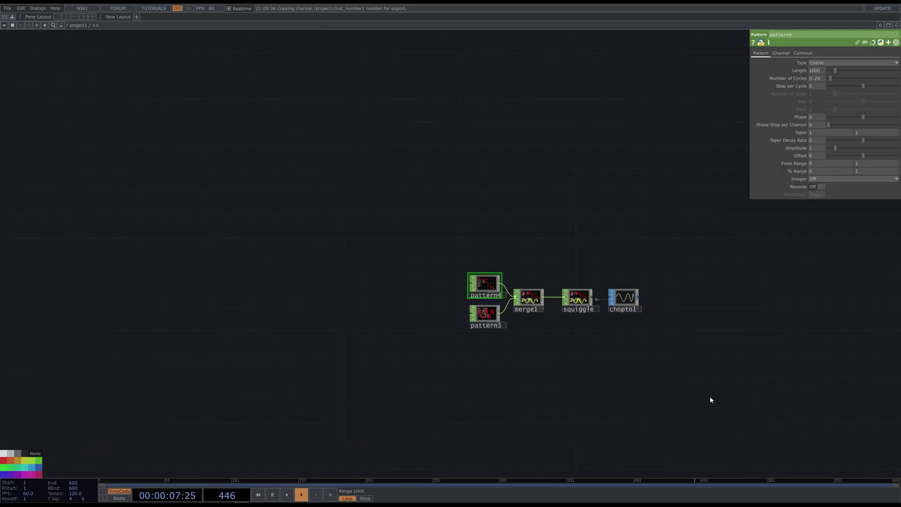
drag(713, 336, 583, 323)
scroll(556, 354, up, 3)
drag(555, 355, 477, 298)
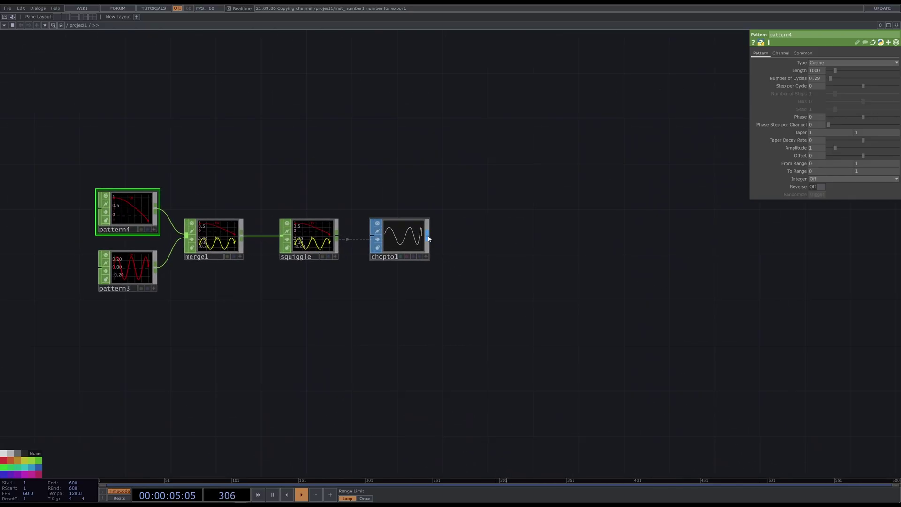
Add a Geometry COMP, geo3, after chopto1
key(Tab)
text(geo)
click(306, 146)
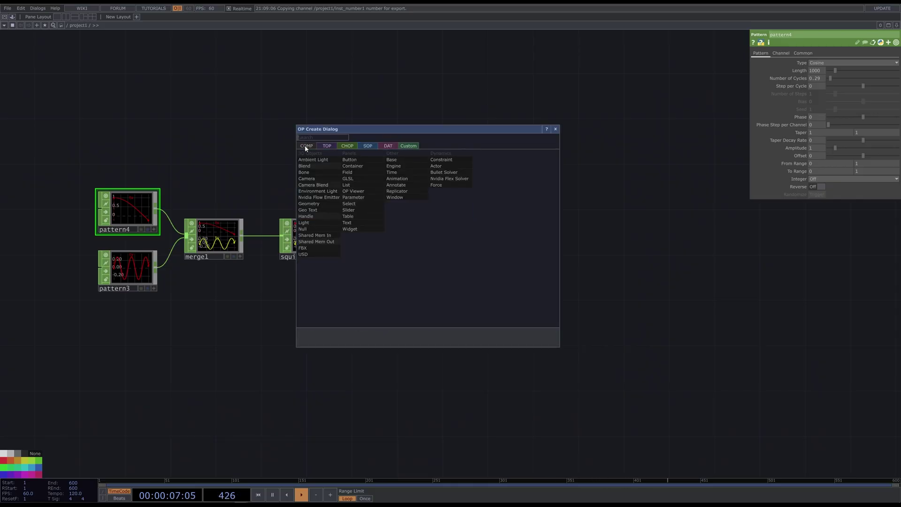
click(320, 204)
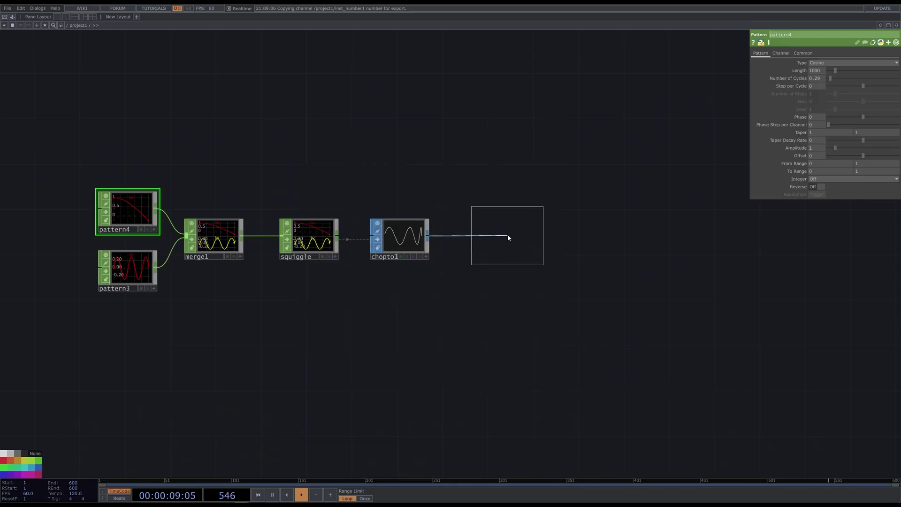
click(508, 235)
Copy Circles' inst_number, pattern, pos, col1–5, layout and colors nodes and paste them by the squiggle chain
mouse_move(419, 302)
mouse_down()
mouse_move(435, 153)
mouse_move(461, 44)
mouse_up()
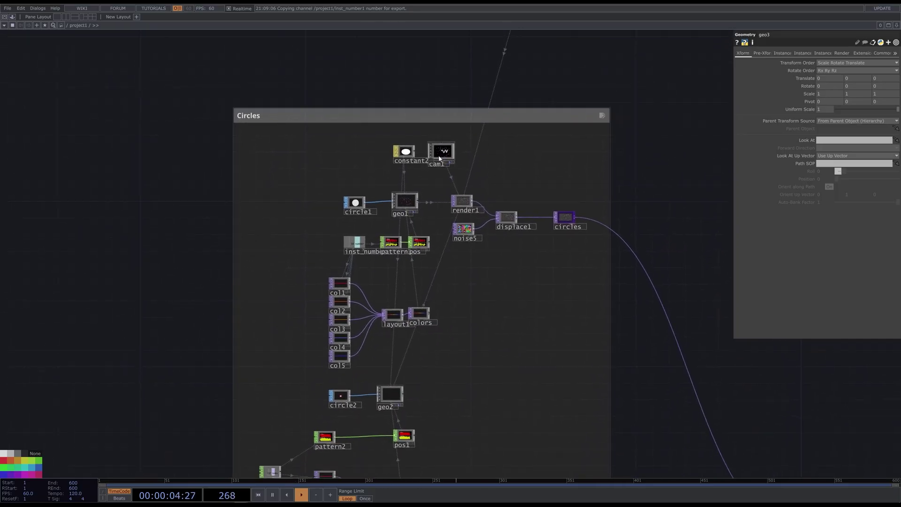
drag(307, 231, 444, 383)
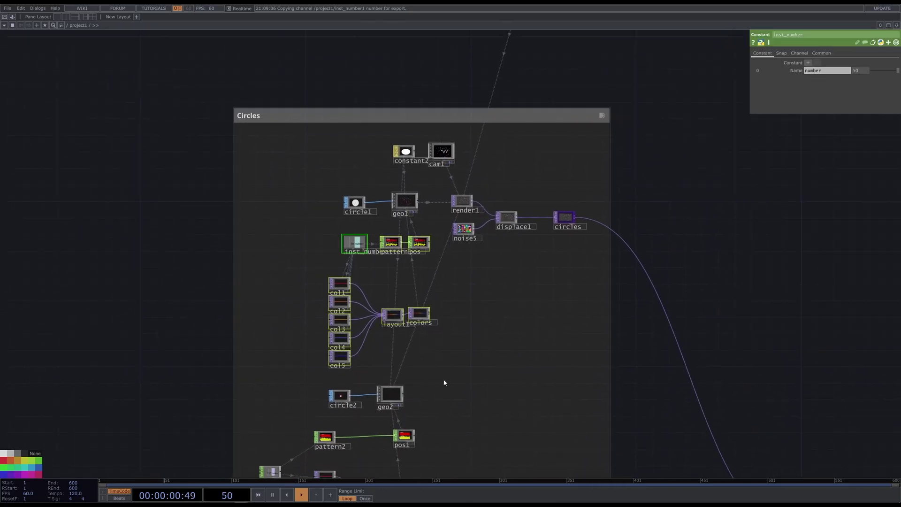
key(ctrl+c)
drag(589, 54, 515, 368)
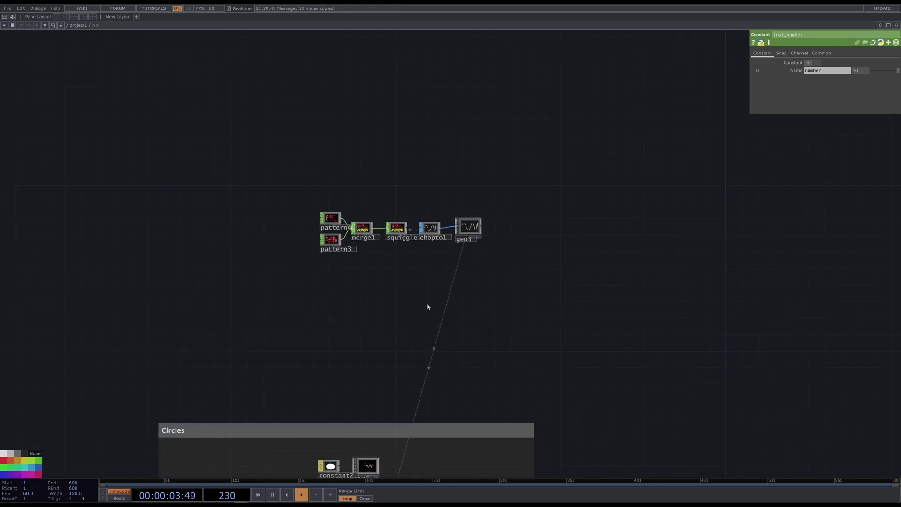
key(ctrl+v)
click(422, 282)
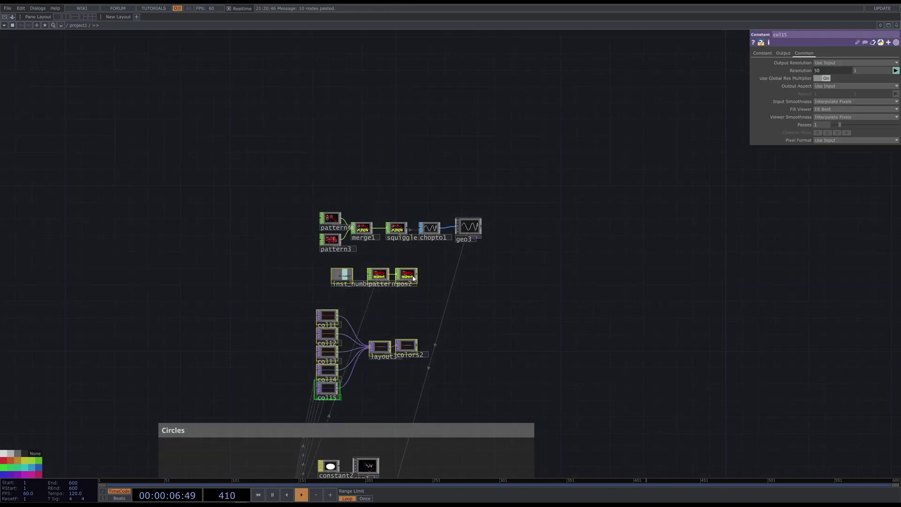
Discard the inst_number2 copy; place pattern5 left, pos2 and colors2 right
scroll(430, 299, up, 3)
click(283, 241)
scroll(284, 245, up, 2)
scroll(282, 234, up, 1)
scroll(382, 268, down, 2)
scroll(387, 285, down, 1)
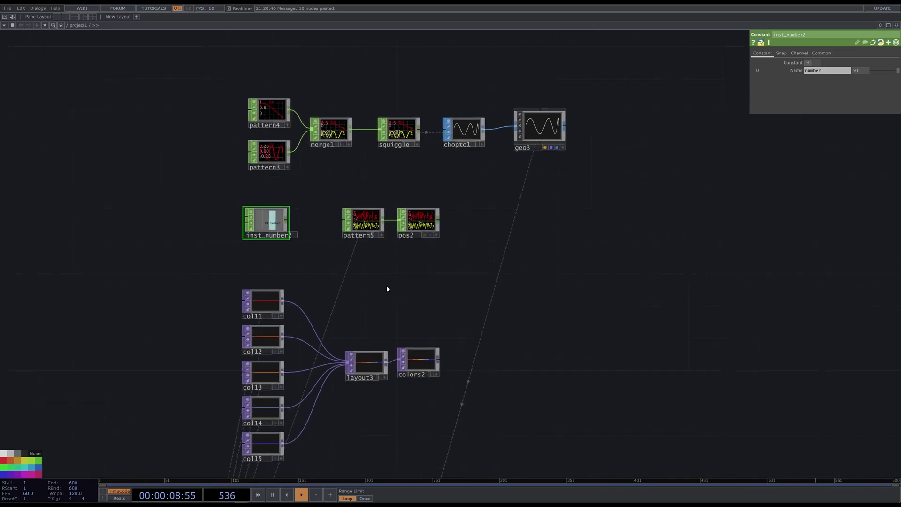
drag(385, 285, 383, 274)
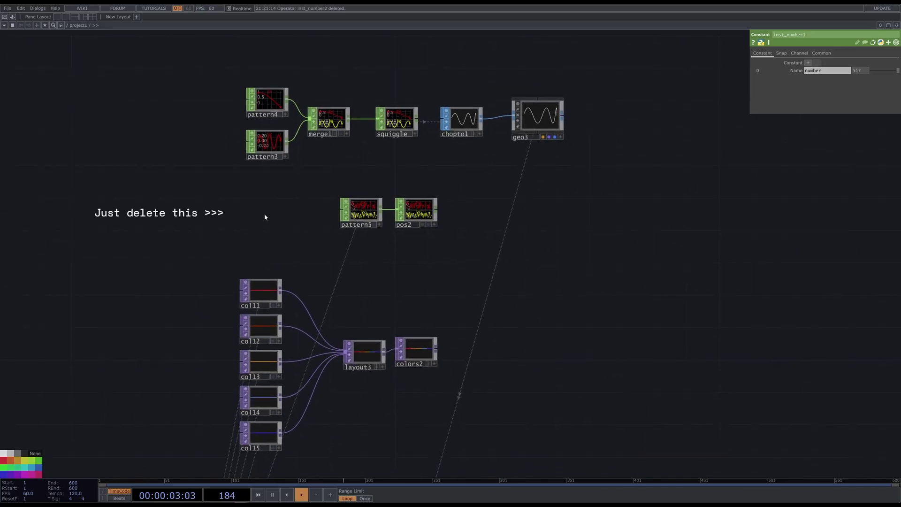
drag(362, 211, 270, 212)
drag(422, 218, 546, 218)
drag(416, 349, 541, 353)
Turn on geo3 instancing with pos2 as Translate OP using tx and ty
click(557, 127)
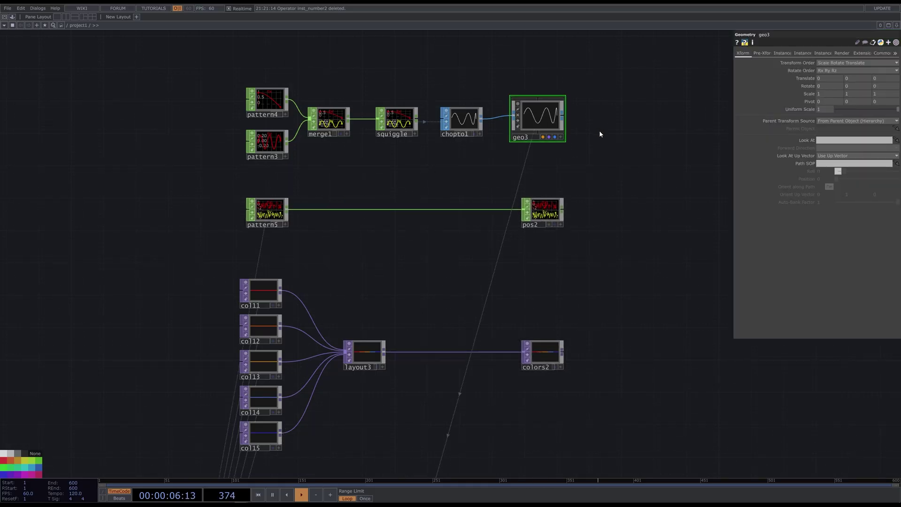
click(782, 53)
click(828, 62)
drag(543, 215, 824, 123)
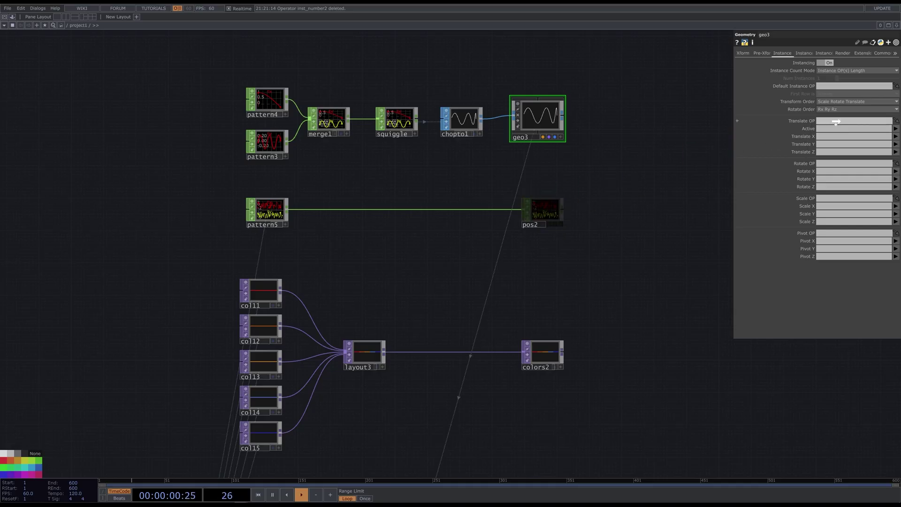
click(897, 136)
click(896, 144)
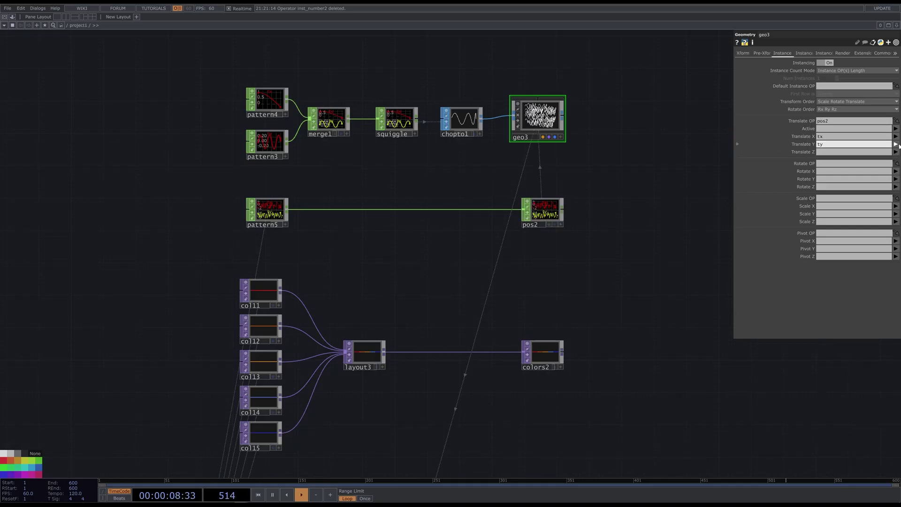
Set colors2 as geo3's instance Color OP using channels r, g and b
click(803, 53)
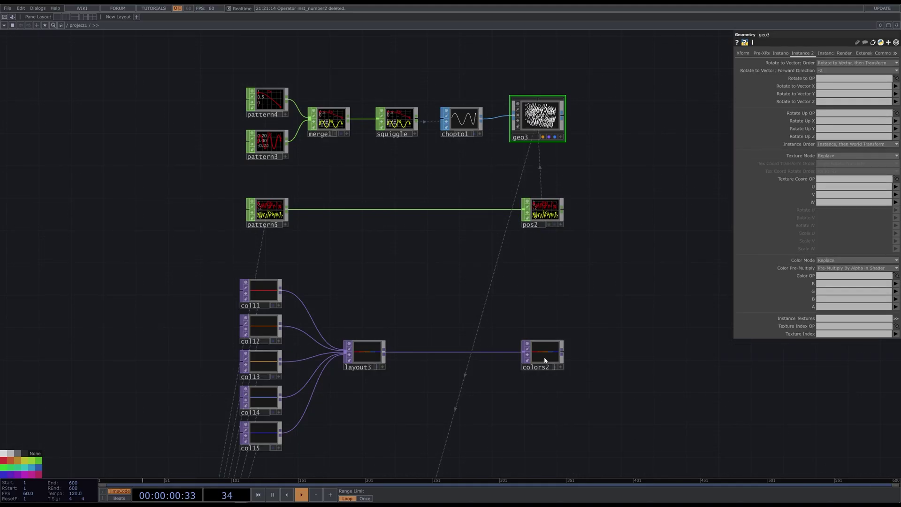
drag(544, 352, 850, 277)
click(896, 283)
click(897, 299)
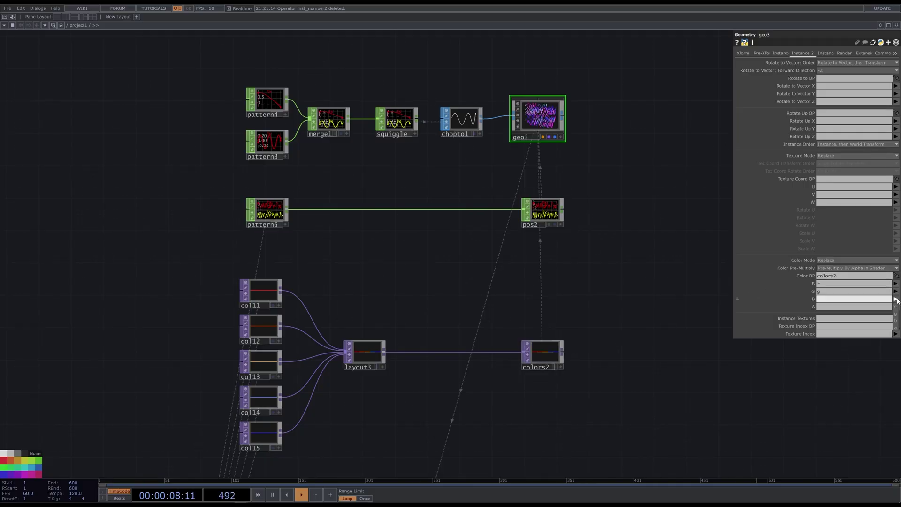
click(895, 322)
drag(565, 183, 438, 225)
scroll(429, 209, up, 5)
scroll(433, 173, up, 1)
key(Tab)
Add a Line MAT, line1, above geo3 and assign it as geo3's material
click(394, 81)
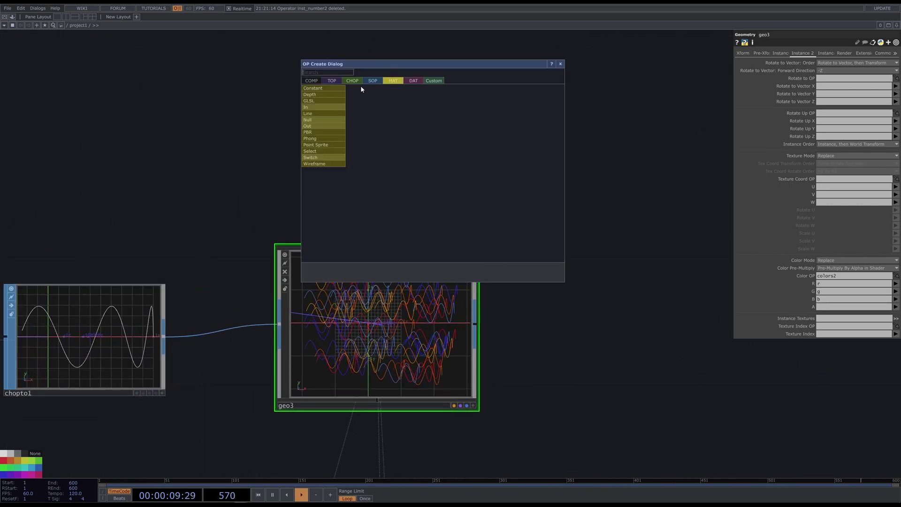
click(320, 114)
click(371, 114)
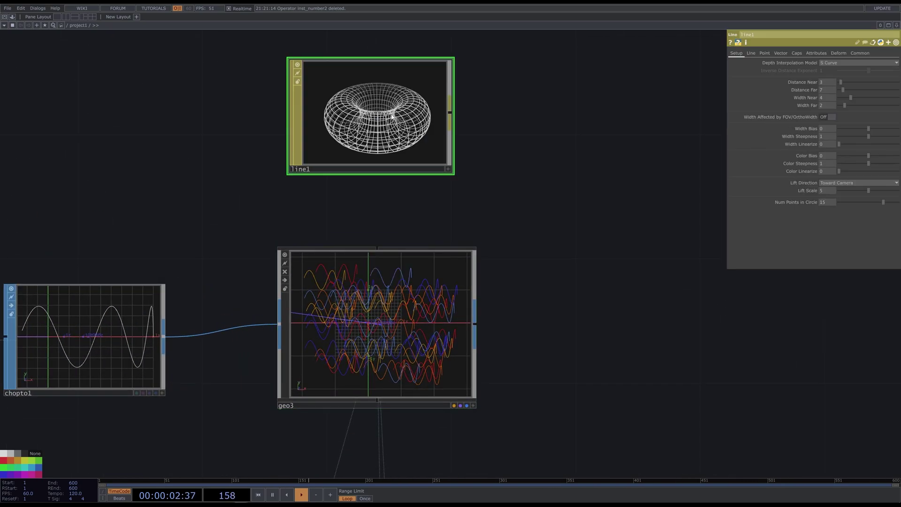
drag(371, 118, 398, 311)
click(398, 302)
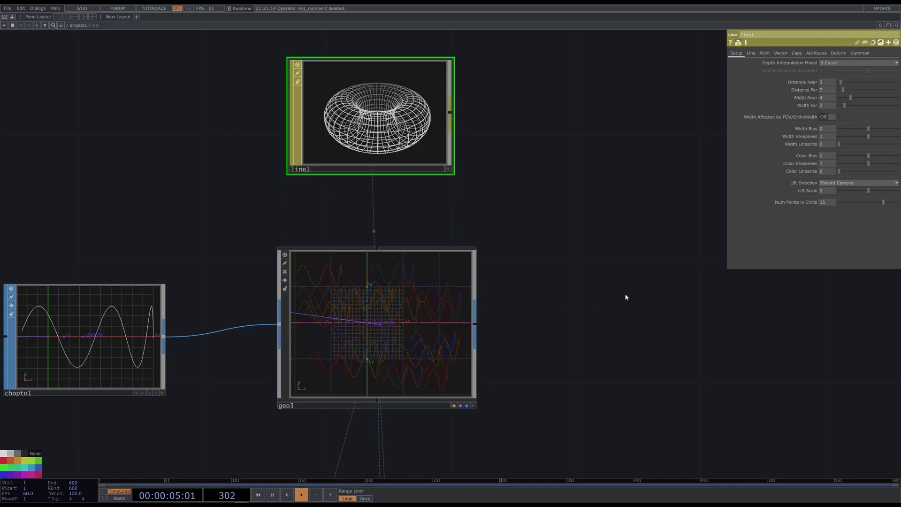
Set line1's Distance Near/Far to 100, Width Far to 20 and Width Near to 5.1
mouse_move(847, 81)
mouse_down()
mouse_move(898, 82)
mouse_move(899, 89)
mouse_up()
mouse_move(845, 105)
mouse_down()
mouse_move(898, 105)
mouse_move(836, 96)
mouse_move(855, 96)
mouse_up()
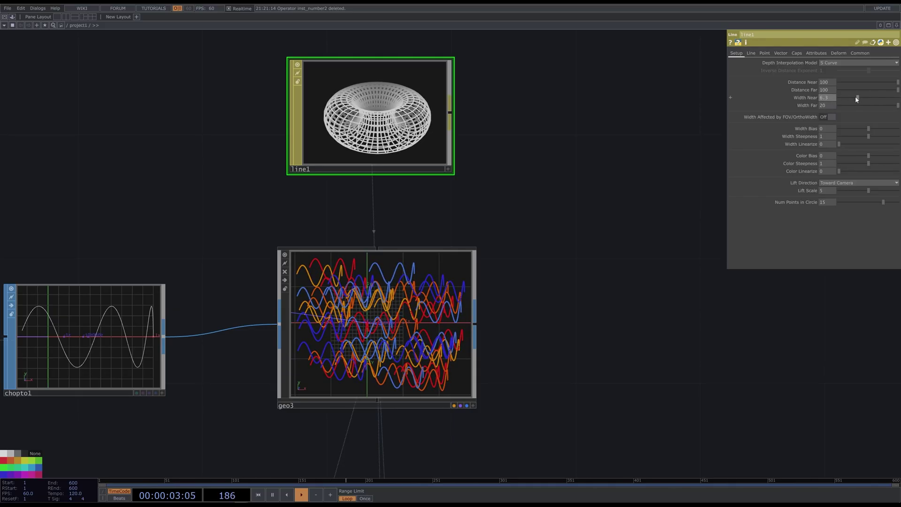
drag(856, 96, 853, 98)
scroll(484, 220, down, 5)
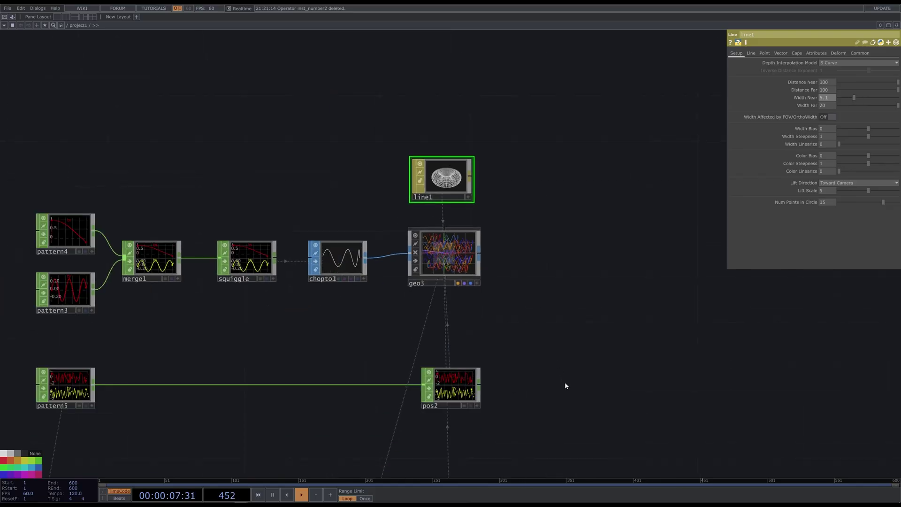
drag(566, 385, 607, 252)
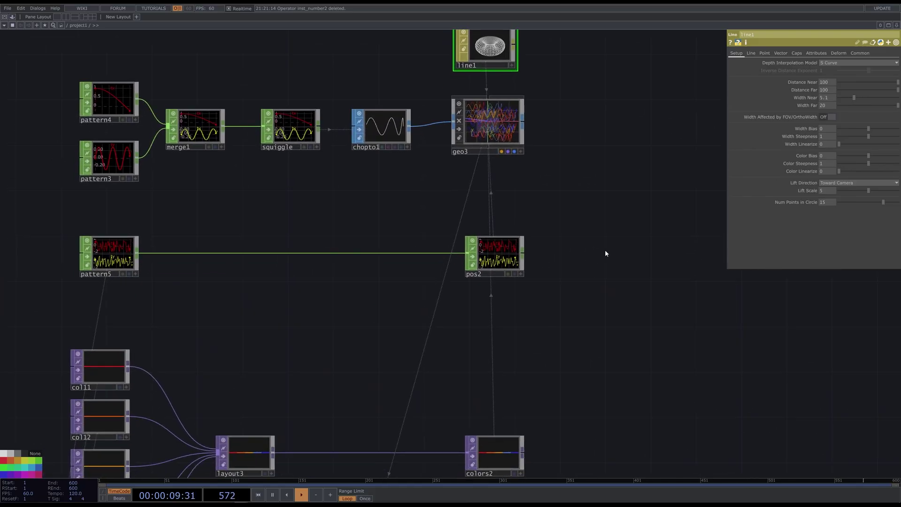
Duplicate pattern5 and pos2 to make pattern6 and a new null for rotation
right_drag(548, 299, 42, 213)
key(ctrl+v)
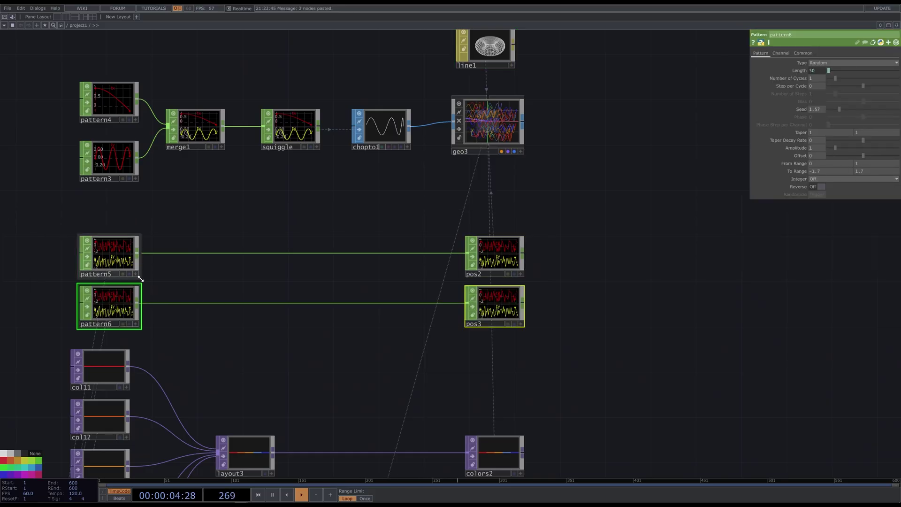
click(480, 323)
text(rot)
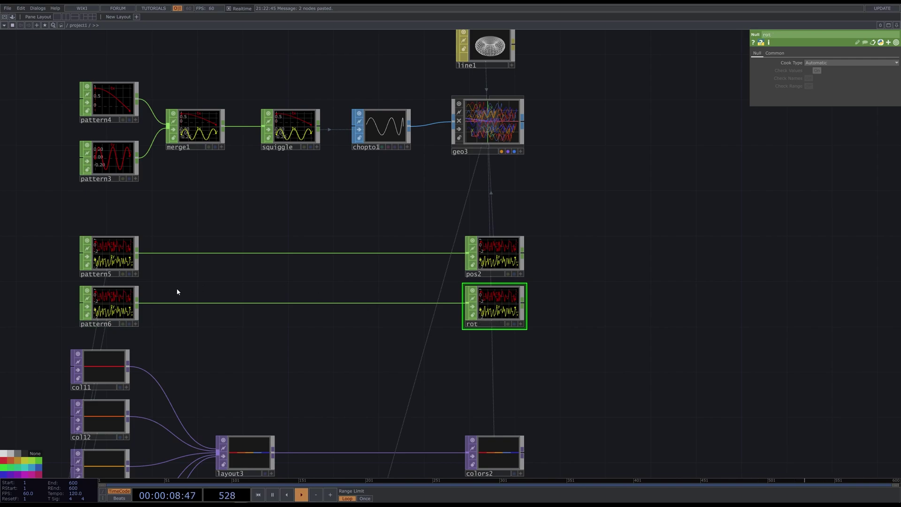
Give pattern6 a To Range of 0 to 36 and the channel name rz
click(133, 305)
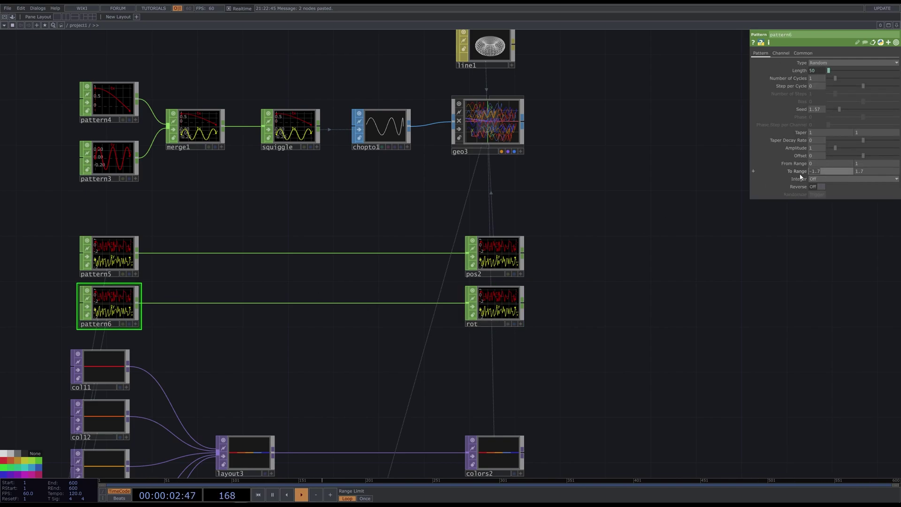
click(830, 170)
text(0)
key(Tab)
text(36)
key(Return)
key(Return)
click(781, 53)
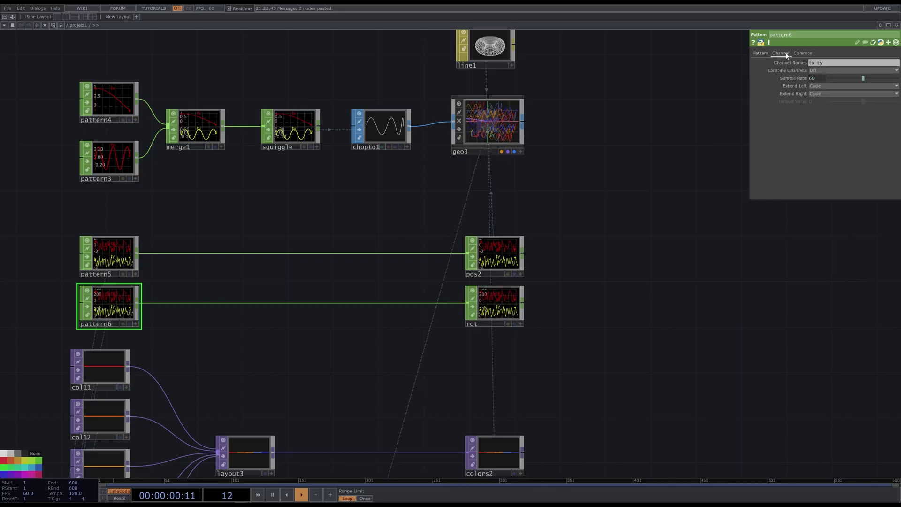
click(831, 63)
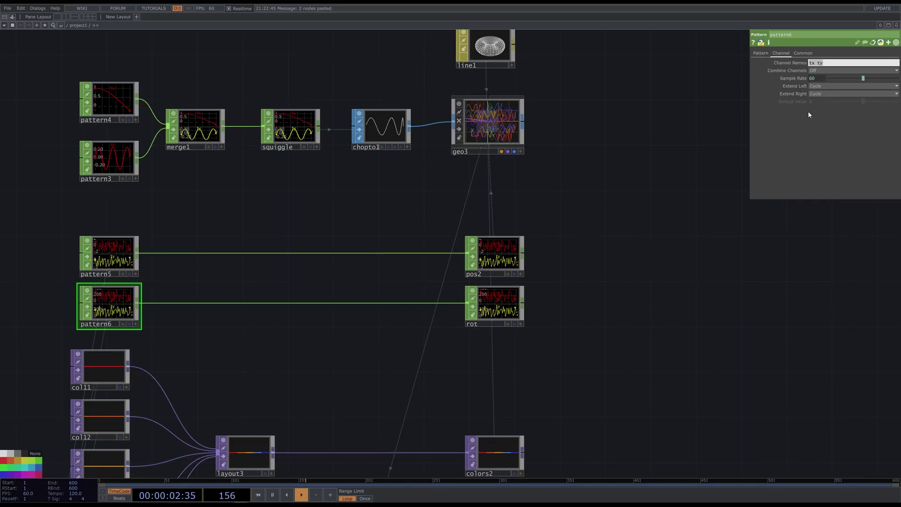
text(rz)
key(Return)
Set geo3's instance Rotate OP to rot and Rotate Z to rz
click(489, 123)
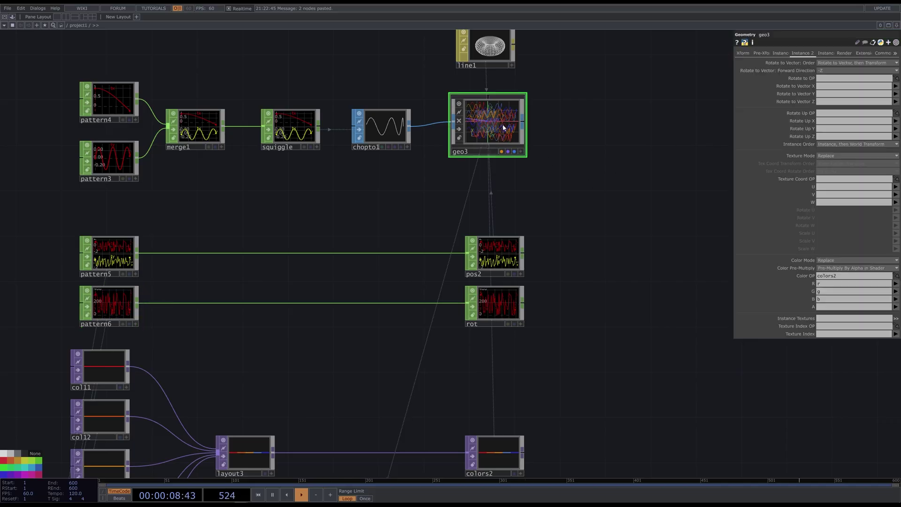
click(782, 53)
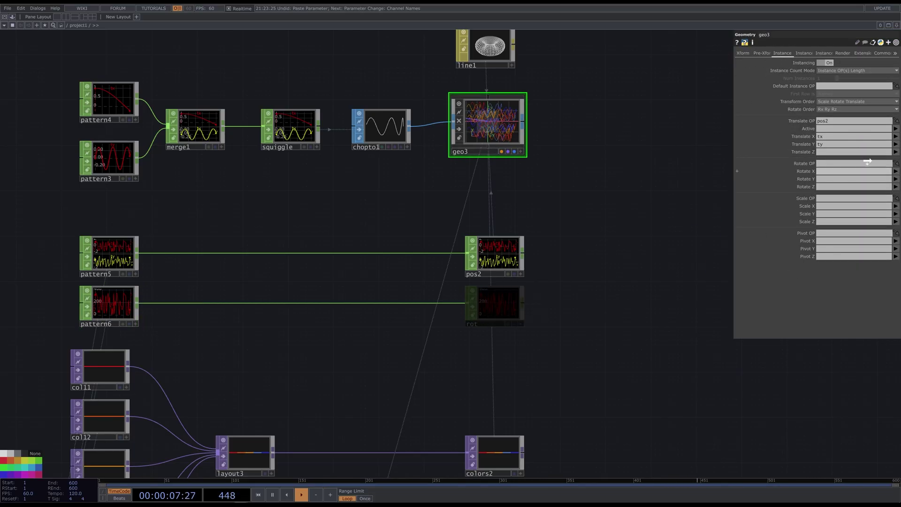
drag(496, 305, 859, 163)
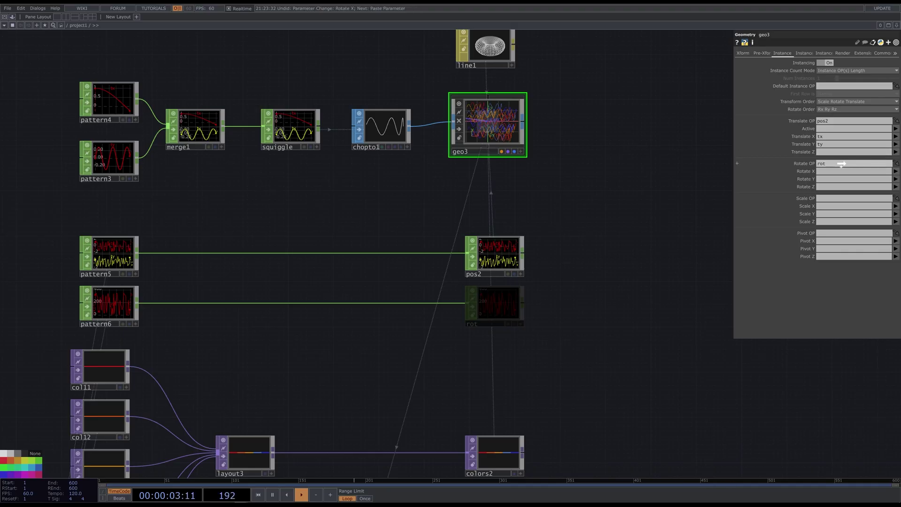
click(897, 187)
Confirm rz for geo3's Z rotation and add a Render TOP, render2, right of geo3
click(860, 199)
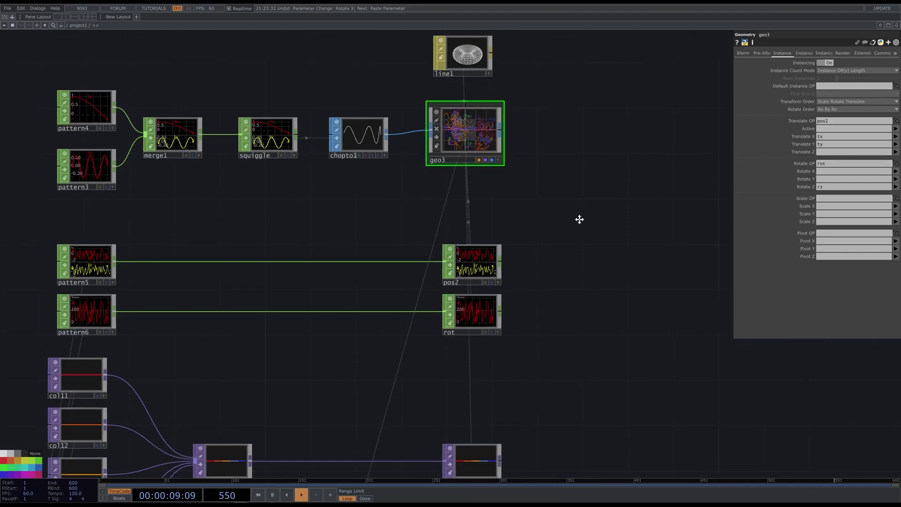
key(Tab)
click(371, 103)
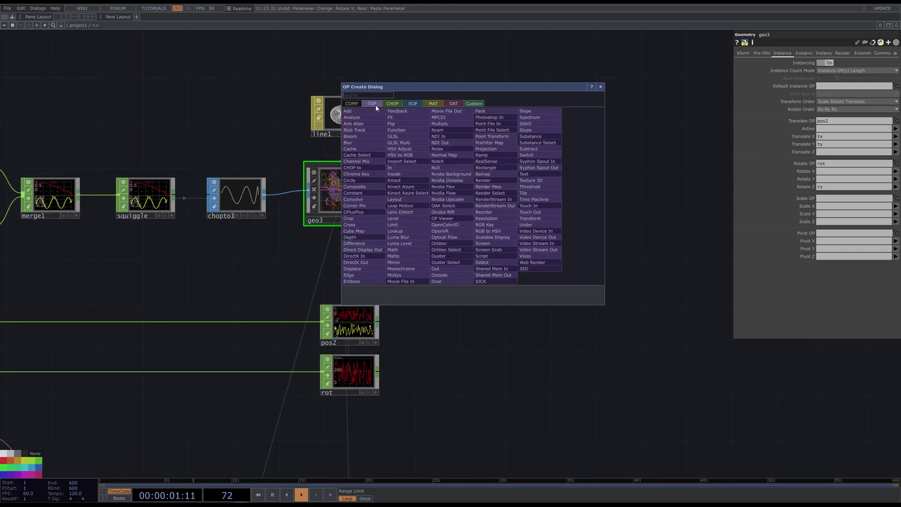
click(504, 180)
click(493, 194)
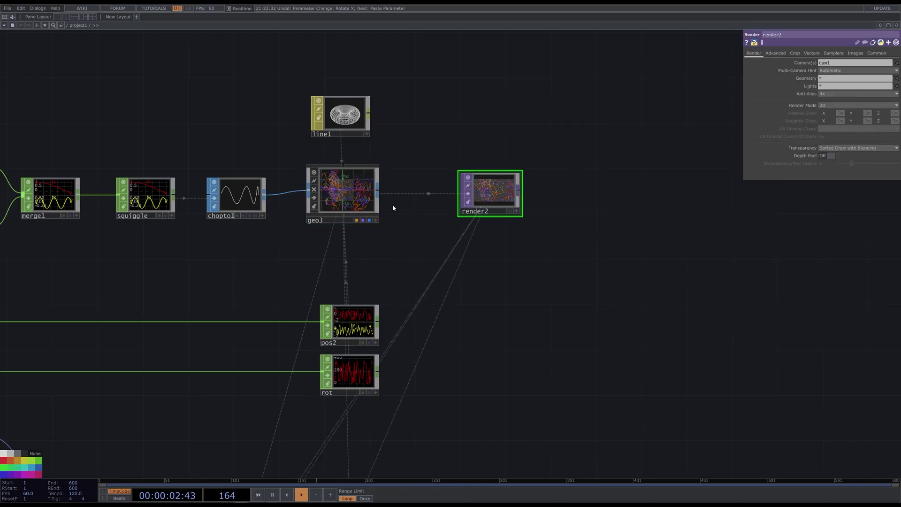
Set render2's Geometry parameter to geo3 only
click(317, 222)
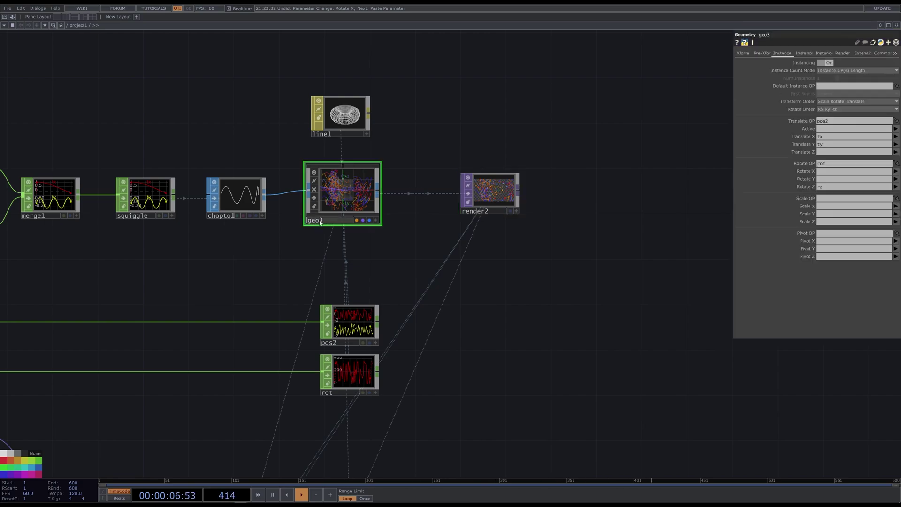
click(493, 192)
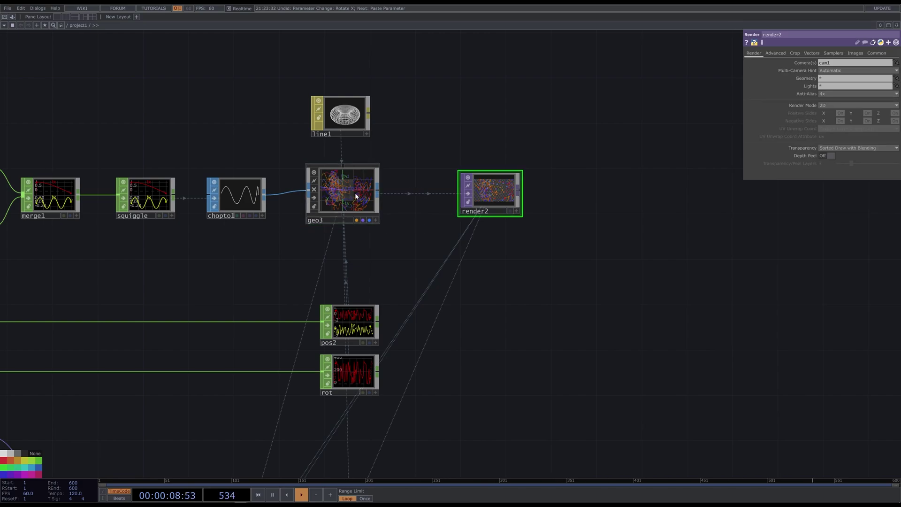
drag(348, 197, 835, 78)
Set the Circles container's render1 Geometry parameter to 'geo1 geo2'
scroll(470, 100, down, 3)
scroll(470, 99, down, 3)
drag(521, 346, 570, 209)
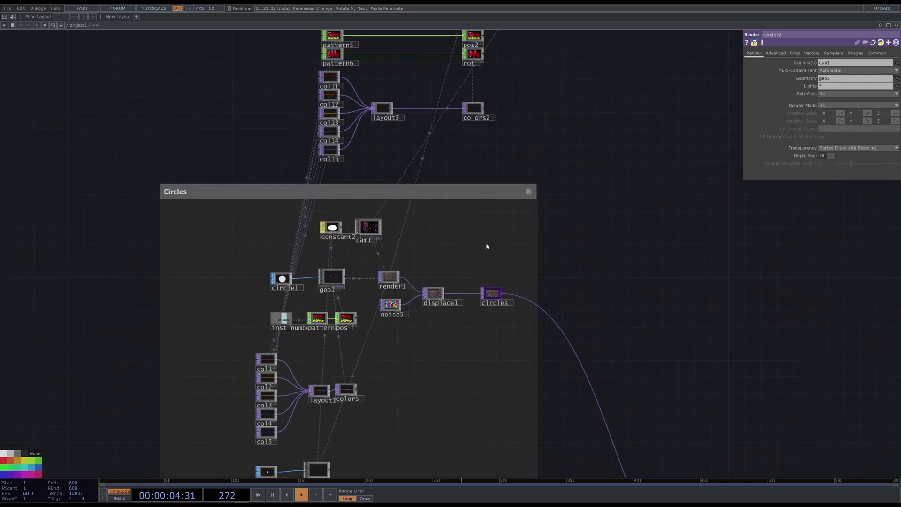
click(392, 279)
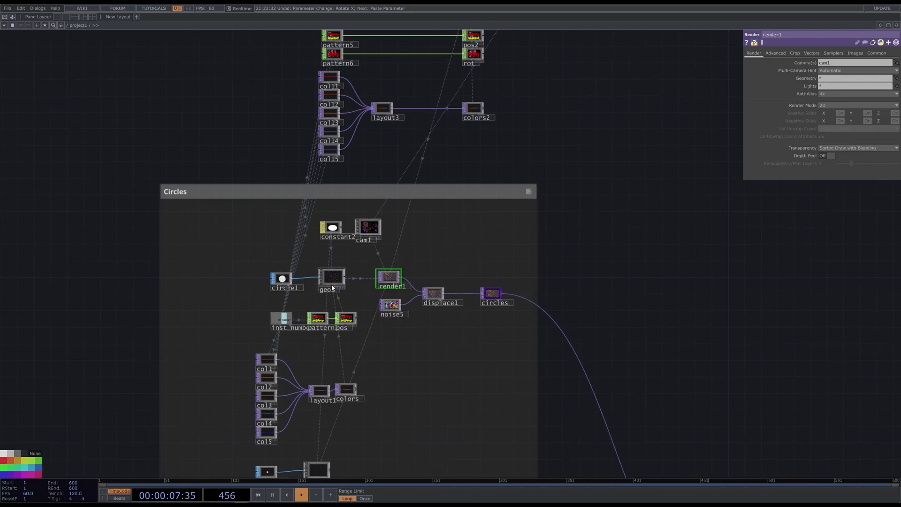
scroll(412, 314, down, 3)
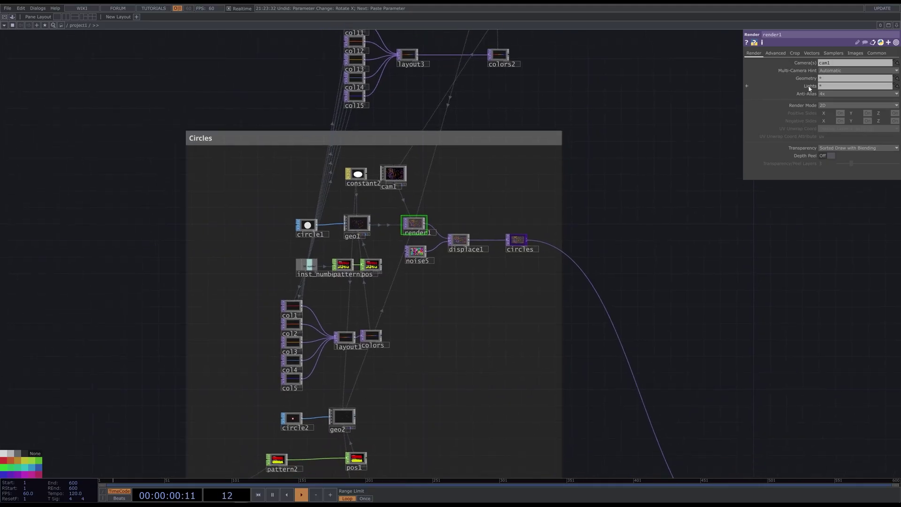
click(841, 78)
text(geo1)
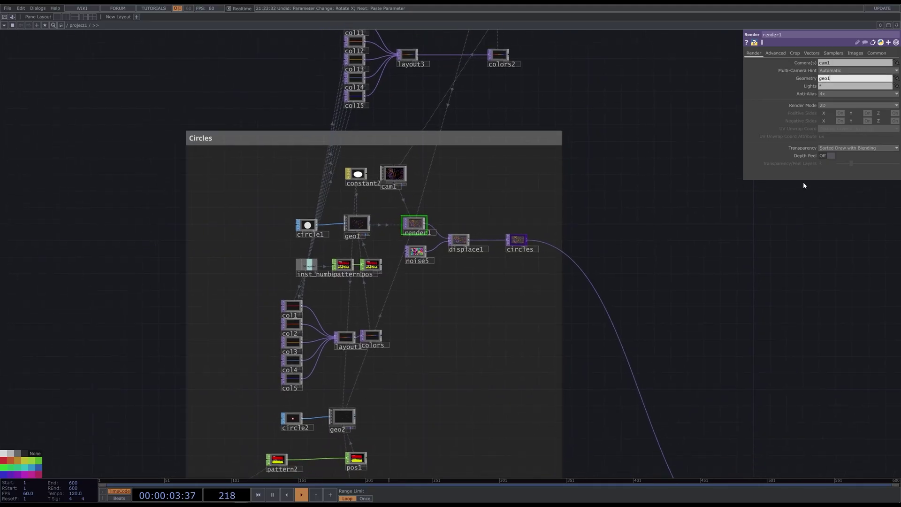
text( geo2)
key(Return)
scroll(420, 218, up, 3)
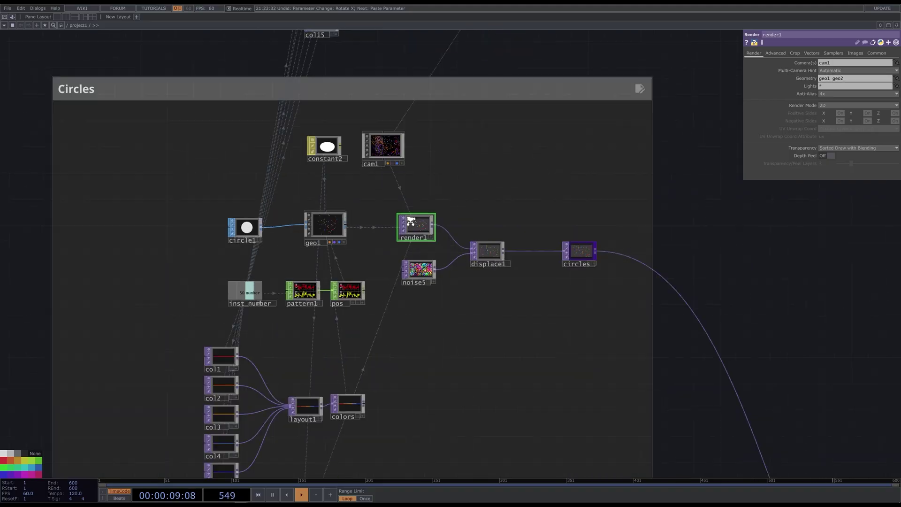
scroll(412, 224, up, 3)
Add a Null after render2 and rename it 'pattern'
scroll(411, 223, down, 5)
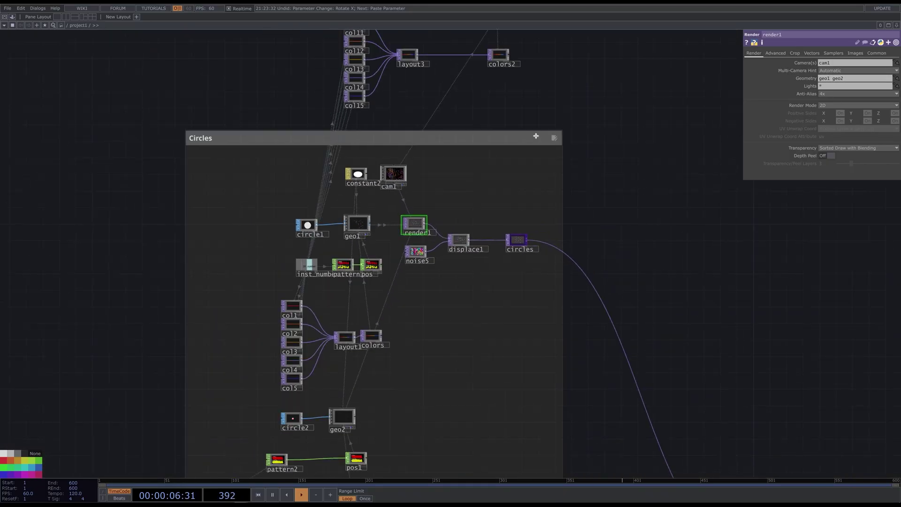
drag(564, 96, 507, 305)
scroll(516, 230, up, 5)
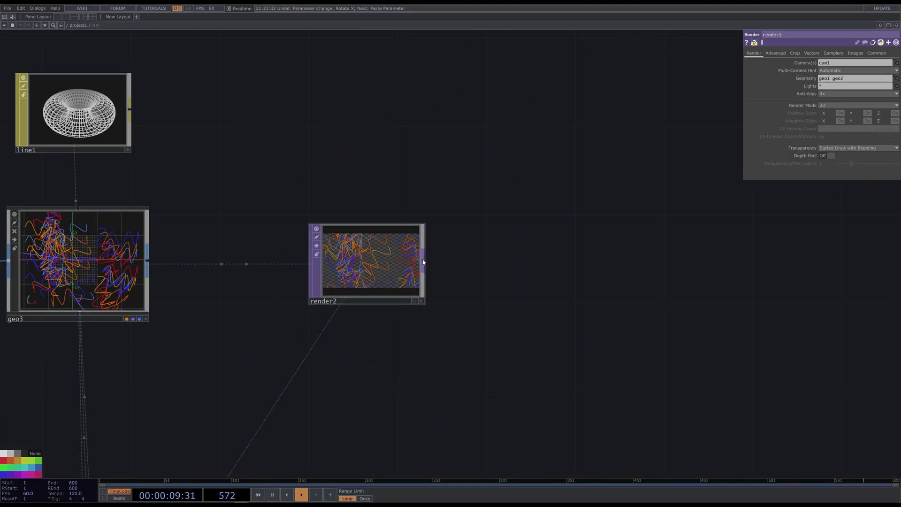
key(Tab)
text(nul)
click(407, 231)
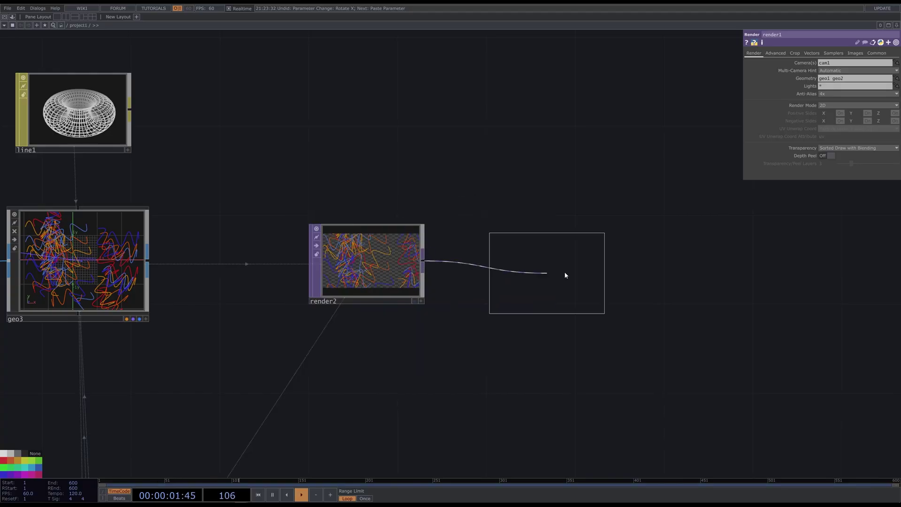
click(608, 264)
double_click(594, 303)
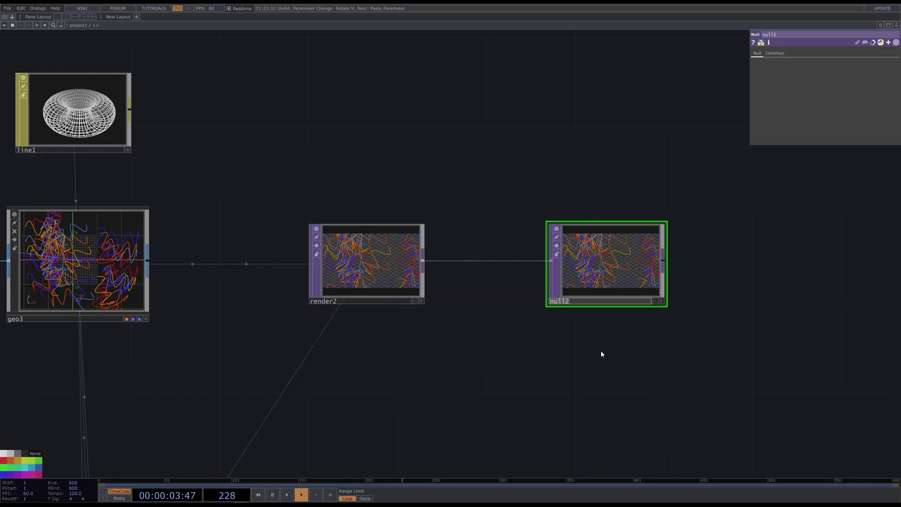
text(pattern)
key(Return)
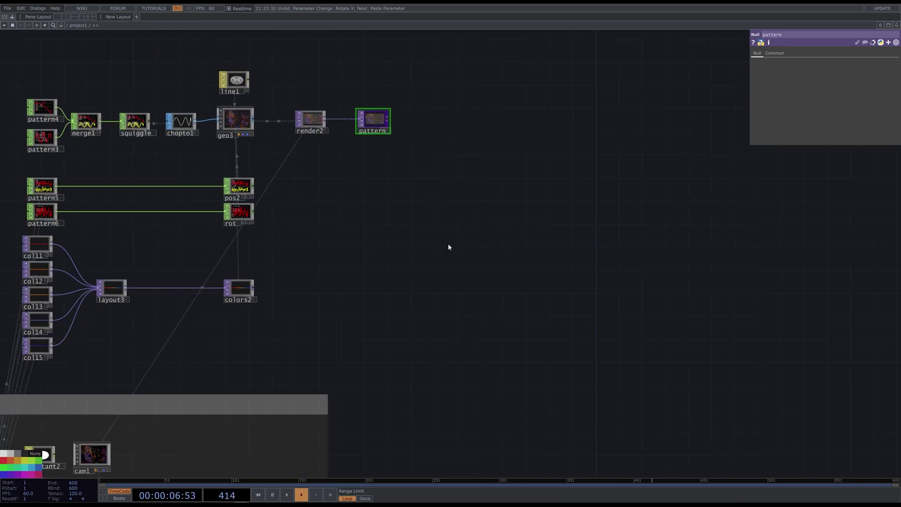
key(Tab)
Add Over TOP over1 after pattern, wire circles into it, and feed it to comp3
text(over)
click(447, 353)
click(558, 265)
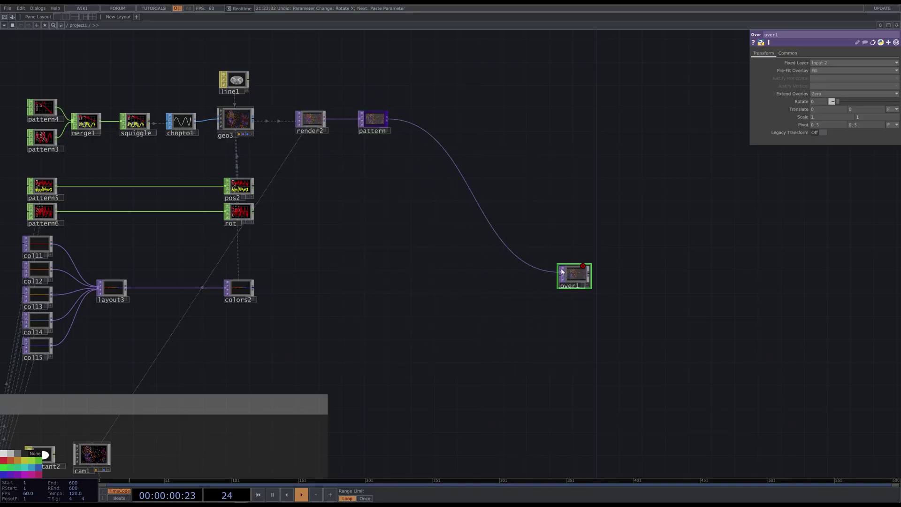
scroll(554, 256, down, 5)
drag(407, 388, 554, 244)
scroll(550, 230, up, 2)
scroll(460, 102, up, 3)
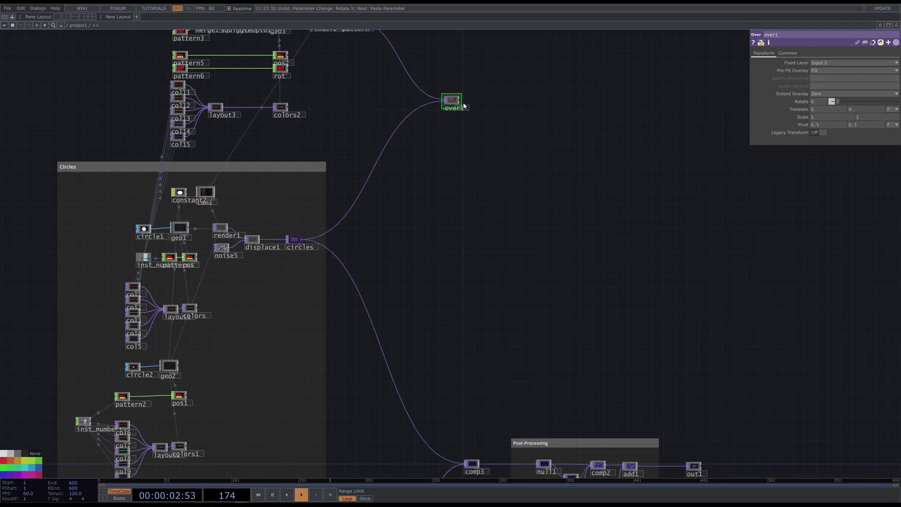
drag(460, 102, 466, 464)
Move the output chain up and right and turn on out1's viewer for the final preview
scroll(427, 326, down, 1)
scroll(429, 328, down, 3)
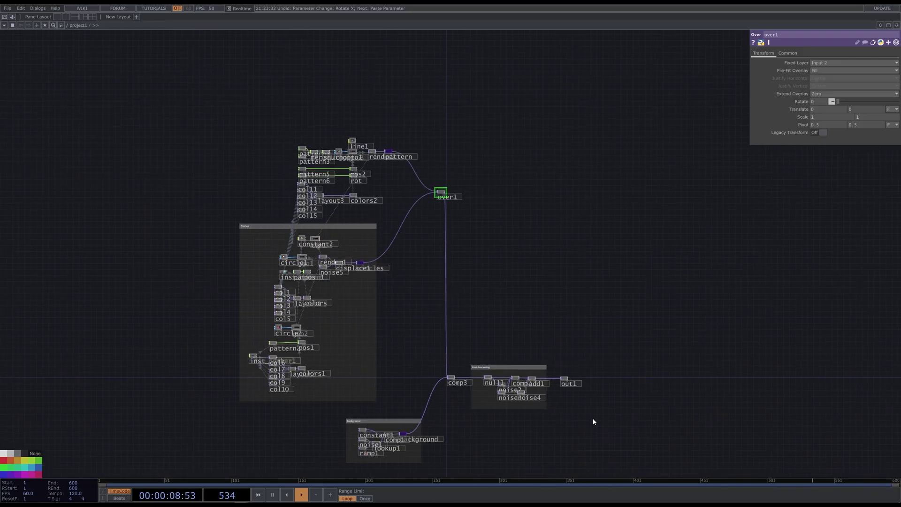
right_drag(573, 410, 449, 329)
drag(503, 387, 538, 286)
scroll(490, 245, up, 3)
scroll(493, 246, up, 1)
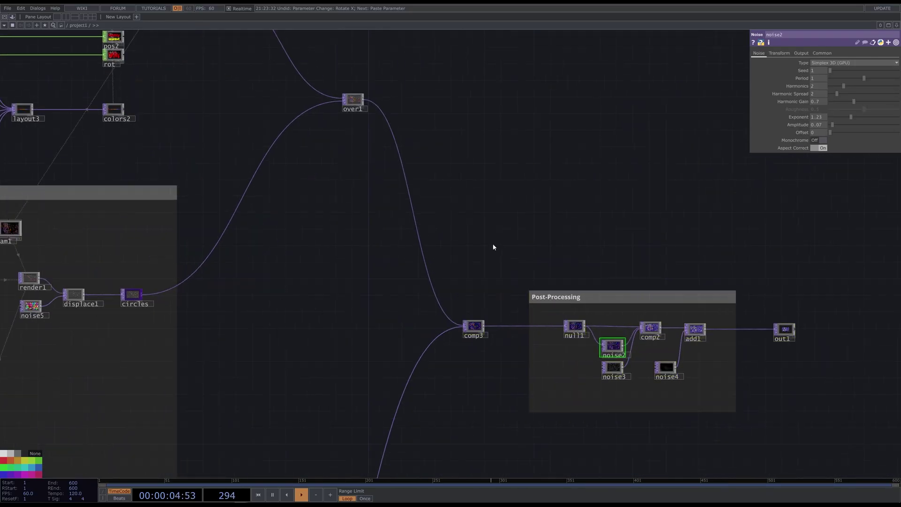
scroll(868, 360, up, 5)
scroll(771, 338, up, 1)
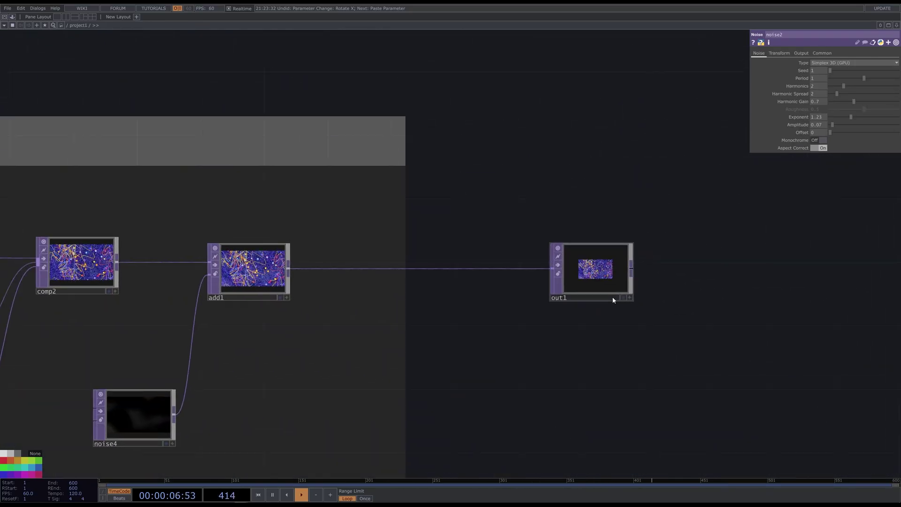
click(625, 298)
Move the pattern and colour node group up and to the left
scroll(751, 373, down, 3)
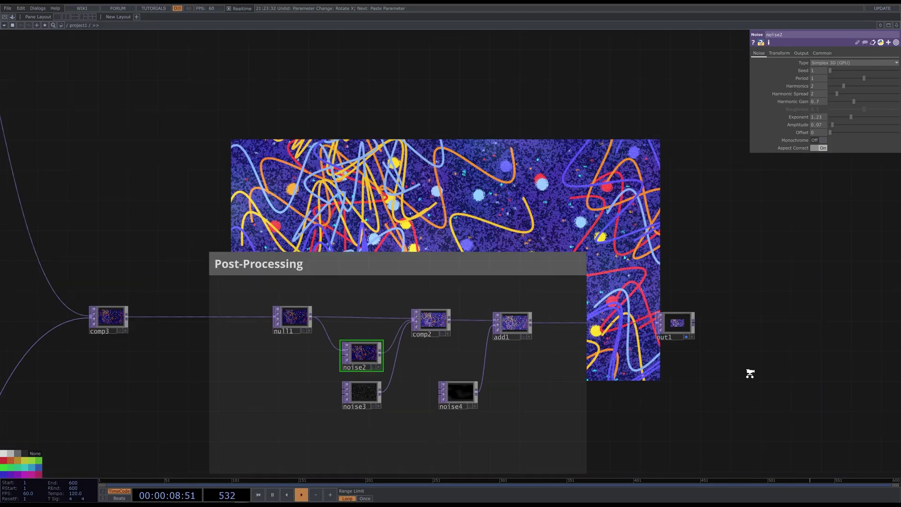
scroll(750, 373, down, 2)
drag(112, 84, 323, 233)
right_drag(337, 232, 539, 388)
drag(352, 268, 289, 222)
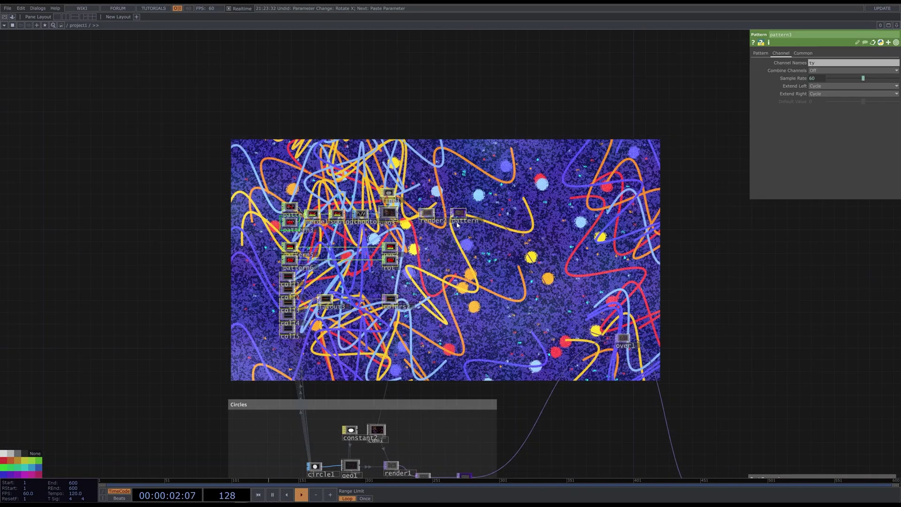
Add a 'Squiggles pattern' annotation box and resize it around the squiggle nodes
right_click(454, 254)
click(477, 201)
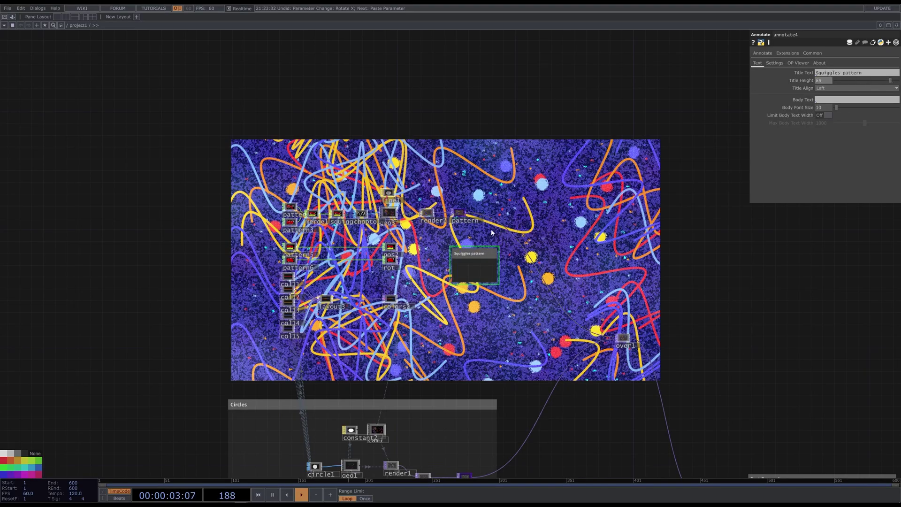
drag(450, 245, 230, 133)
drag(421, 285, 421, 334)
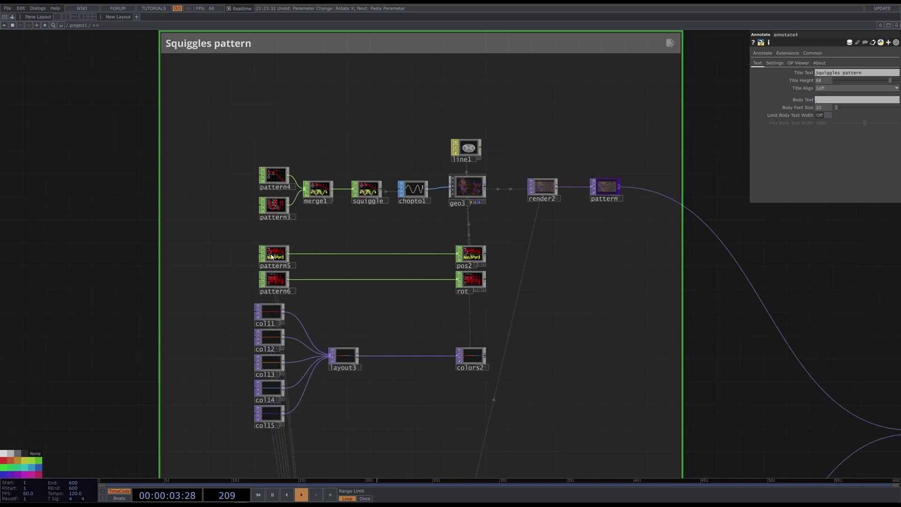
Change pattern5's Seed from 1.57 to 2.63
click(272, 256)
scroll(584, 329, down, 3)
scroll(417, 302, down, 2)
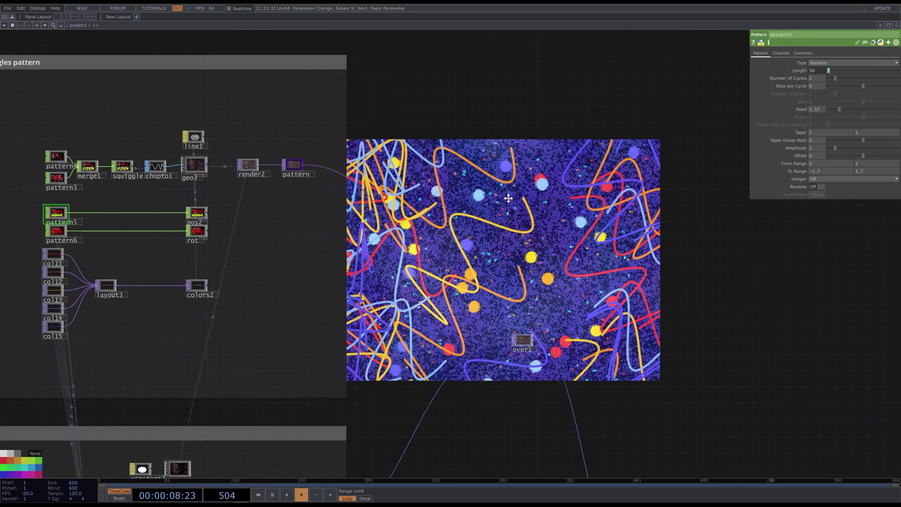
drag(85, 223, 159, 257)
scroll(159, 257, down, 3)
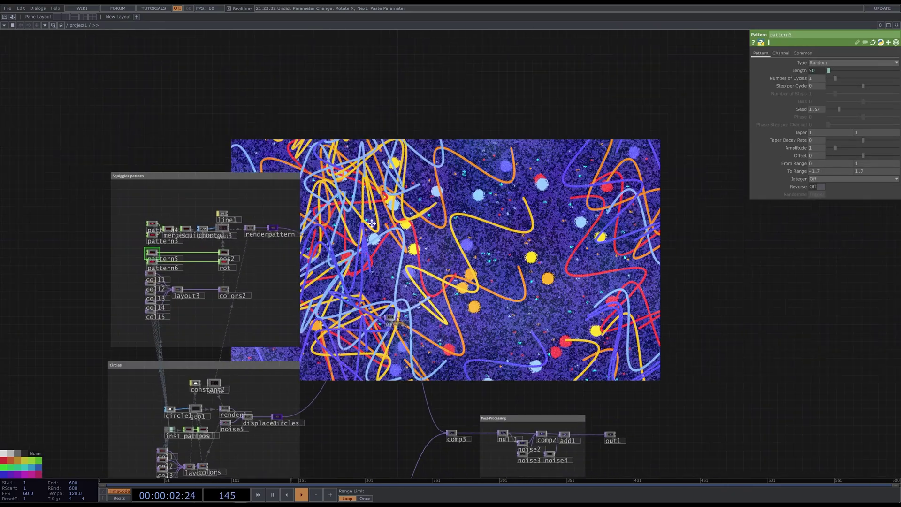
drag(835, 110, 848, 111)
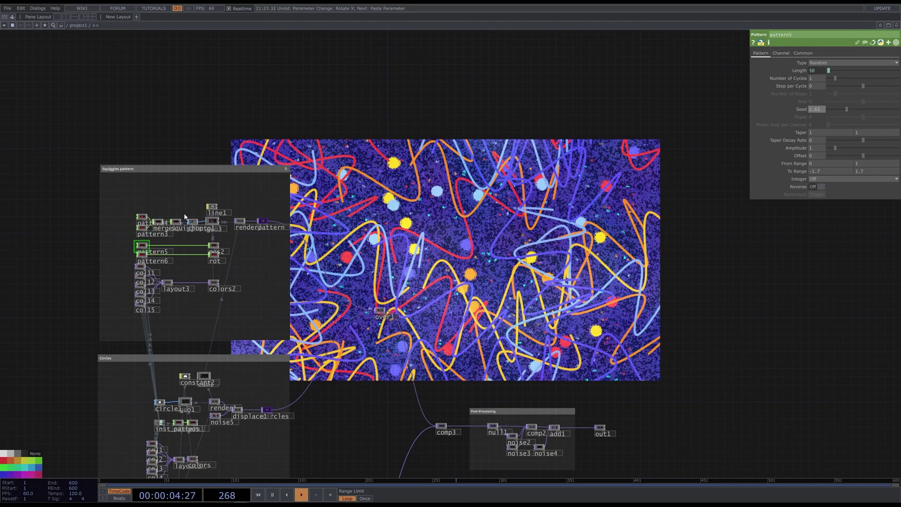
scroll(188, 219, up, 3)
scroll(61, 175, up, 2)
drag(76, 175, 207, 235)
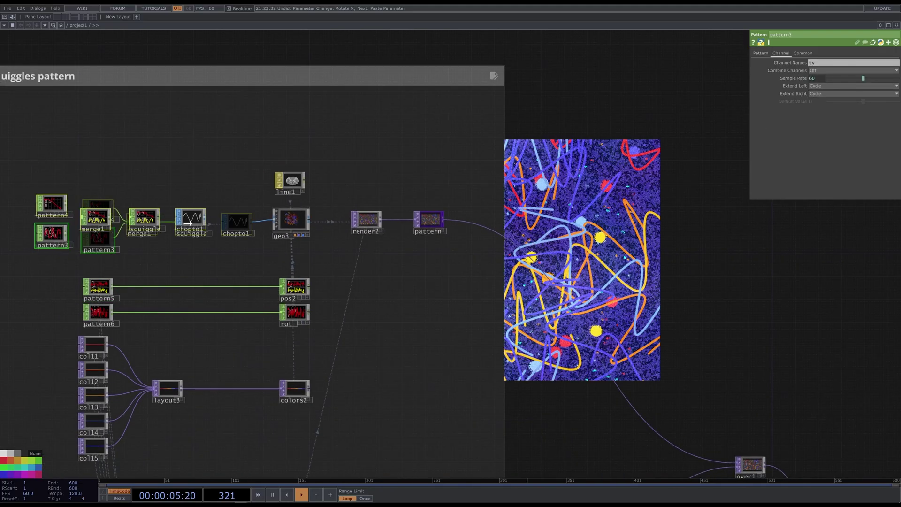
Insert Transform SOP transform1 between chopto1 and geo3 with Uniform Scale 0.55
key(Tab)
text(tr)
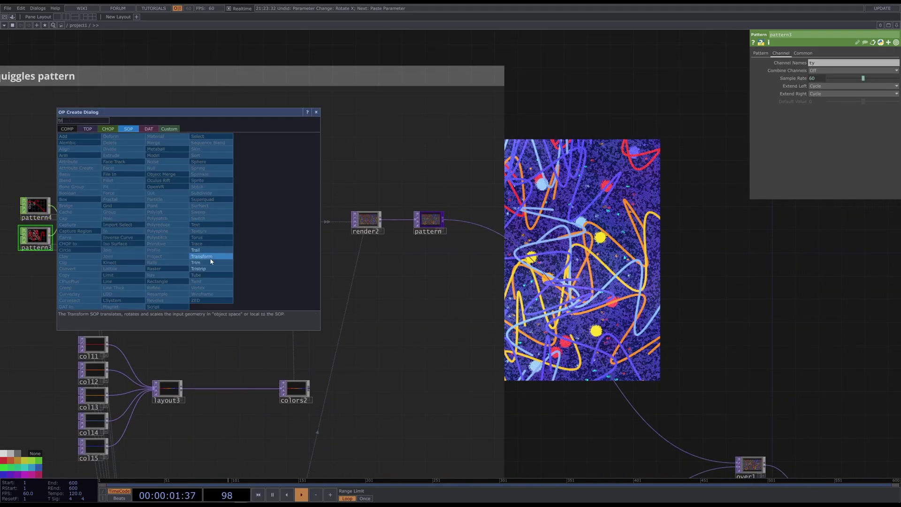
click(211, 262)
click(230, 223)
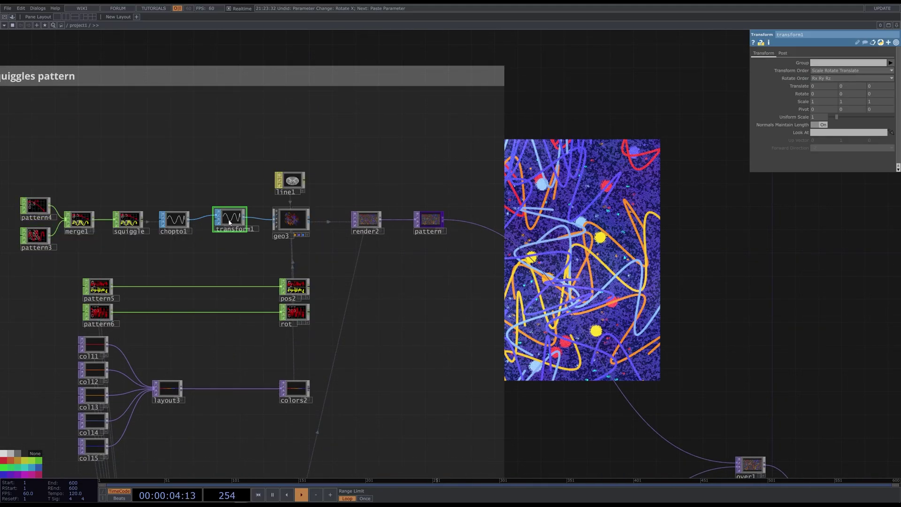
drag(714, 198, 639, 184)
drag(837, 117, 834, 116)
scroll(265, 350, down, 5)
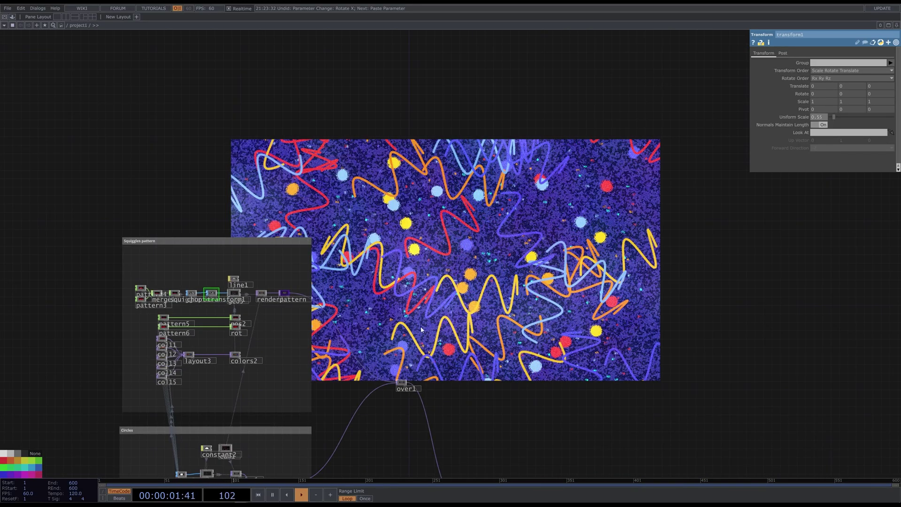
drag(466, 191, 418, 245)
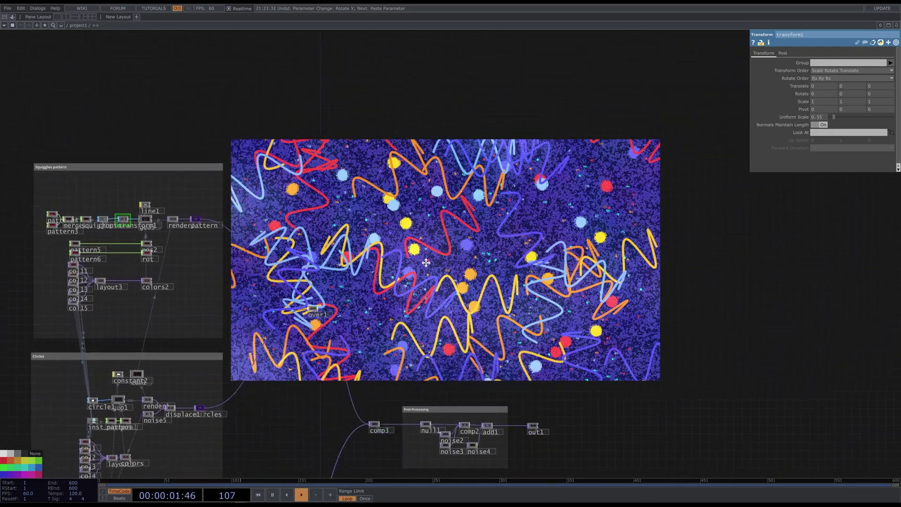
click(82, 251)
scroll(196, 338, up, 5)
scroll(196, 338, up, 2)
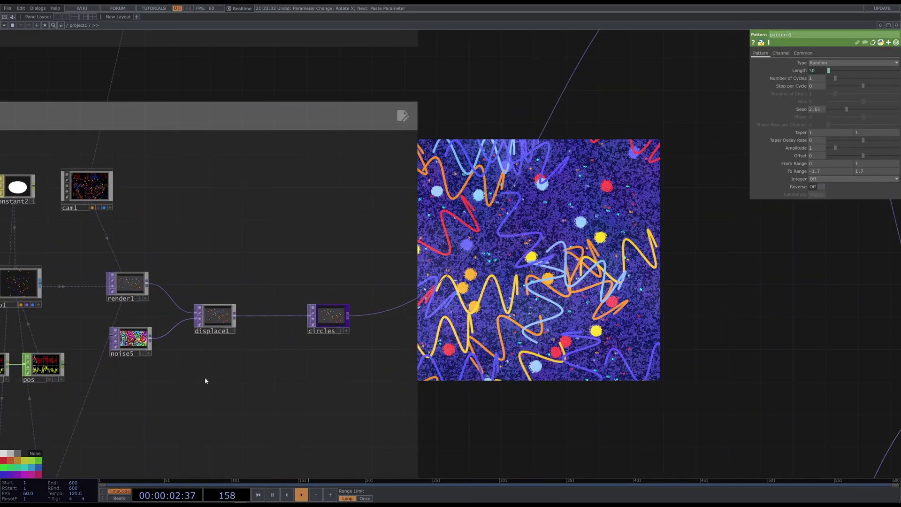
Copy noise5 and displace1 and paste them as noise6 and displace2 near render2
drag(247, 377, 133, 324)
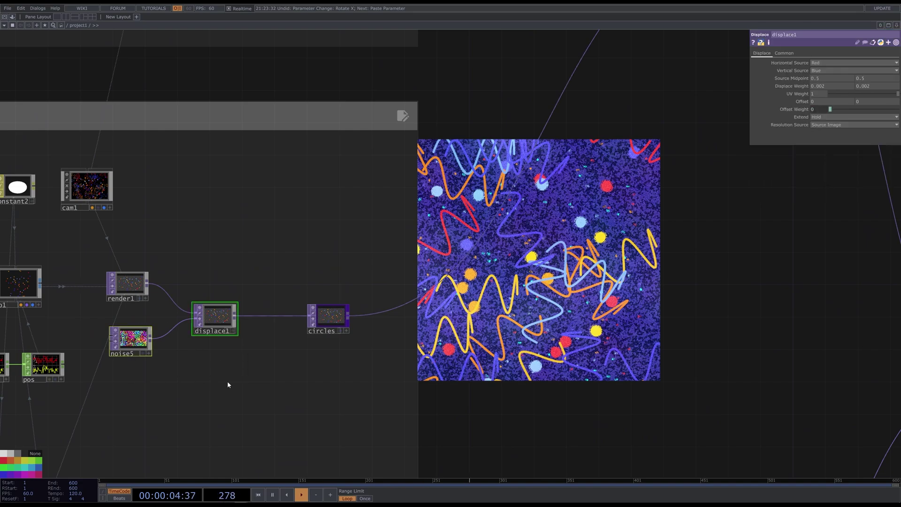
key(ctrl+c)
key(h)
scroll(247, 98, up, 5)
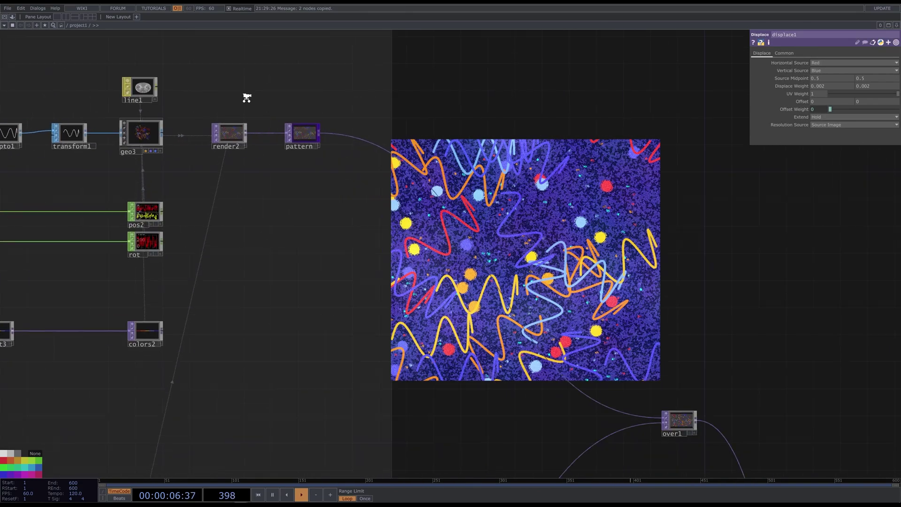
key(ctrl+v)
scroll(258, 210, up, 1)
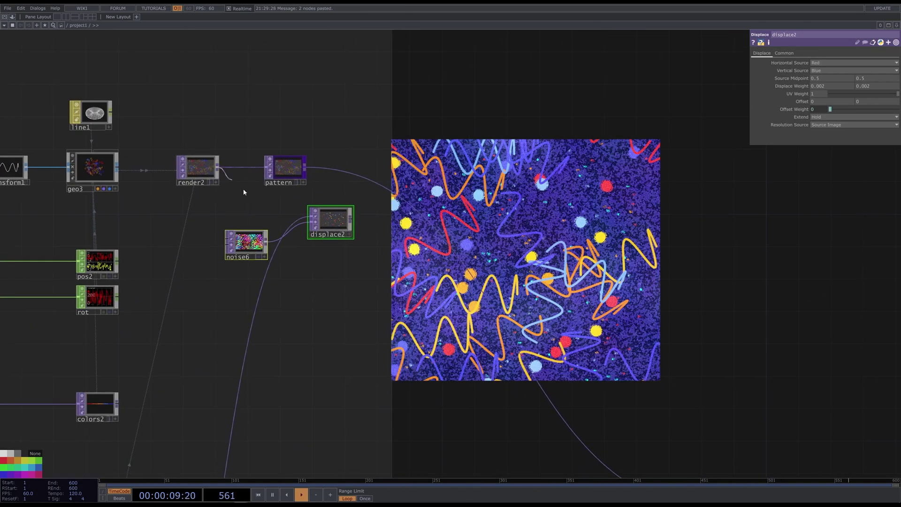
Wire render2 into displace2 and displace2 into pattern, then move both nodes left
click(312, 224)
key(ctrl+z)
drag(219, 167, 310, 217)
drag(286, 168, 315, 168)
click(352, 214)
click(296, 168)
drag(328, 258, 211, 208)
mouse_move(244, 242)
mouse_down()
mouse_move(182, 236)
mouse_move(198, 237)
mouse_up()
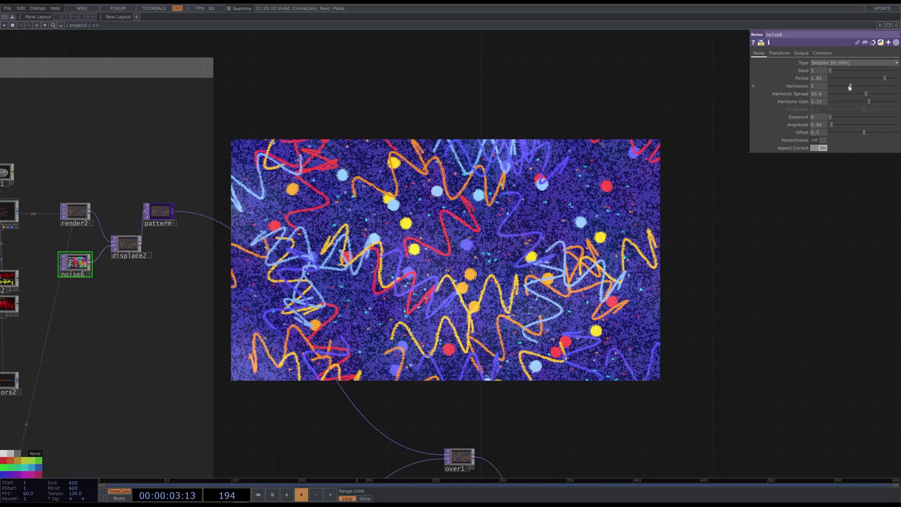
Set noise6 to Harmonics 2 and Amplitude 0.05, and displace2's Displace Weight to 0.003
drag(851, 87, 843, 90)
drag(831, 125, 833, 125)
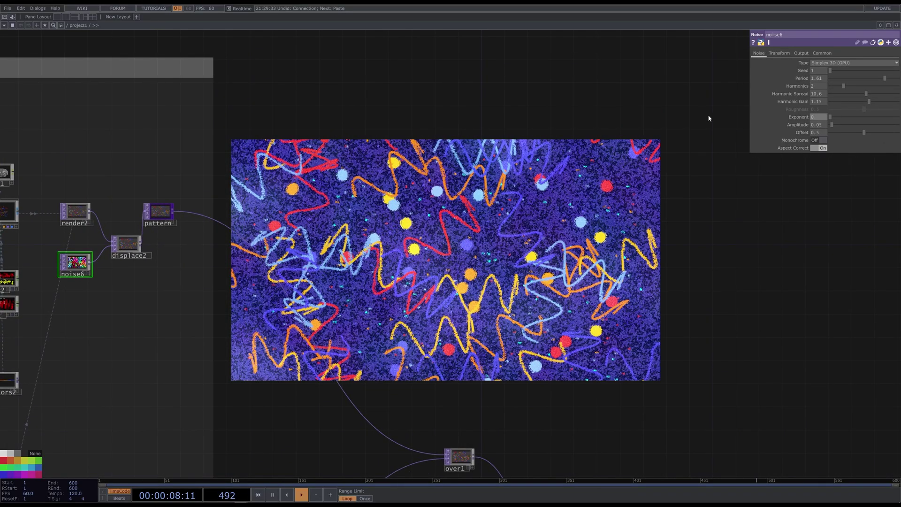
click(126, 243)
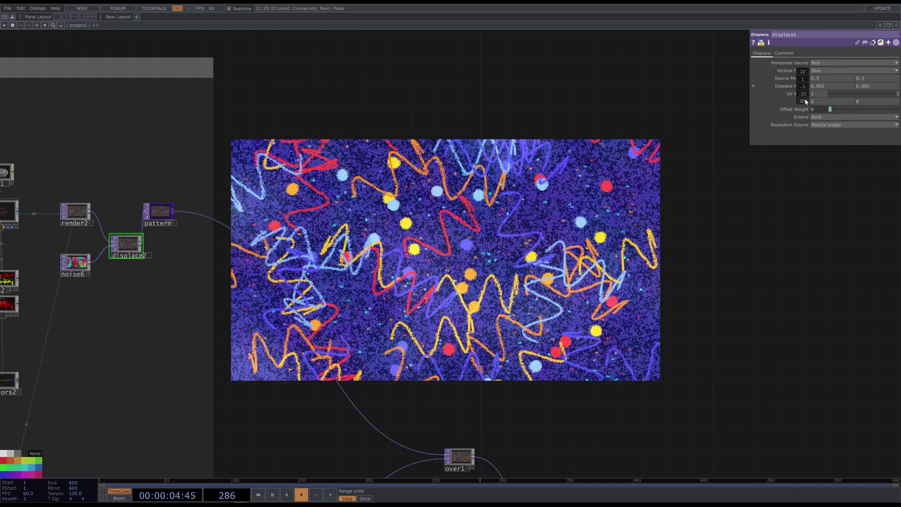
mouse_move(806, 101)
middle_down()
mouse_move(804, 72)
mouse_move(808, 89)
middle_up()
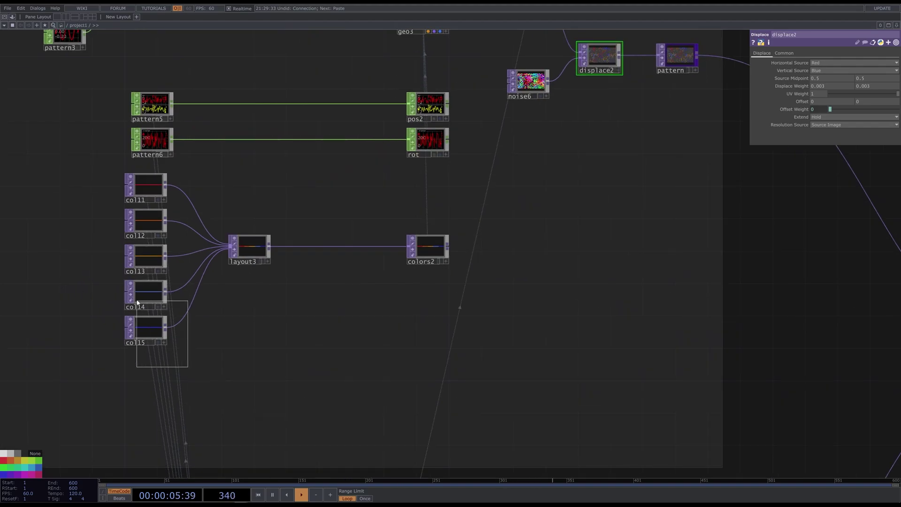
Delete col14 and col15 and set col11's colour to white
drag(188, 371, 133, 294)
key(Delete)
click(151, 190)
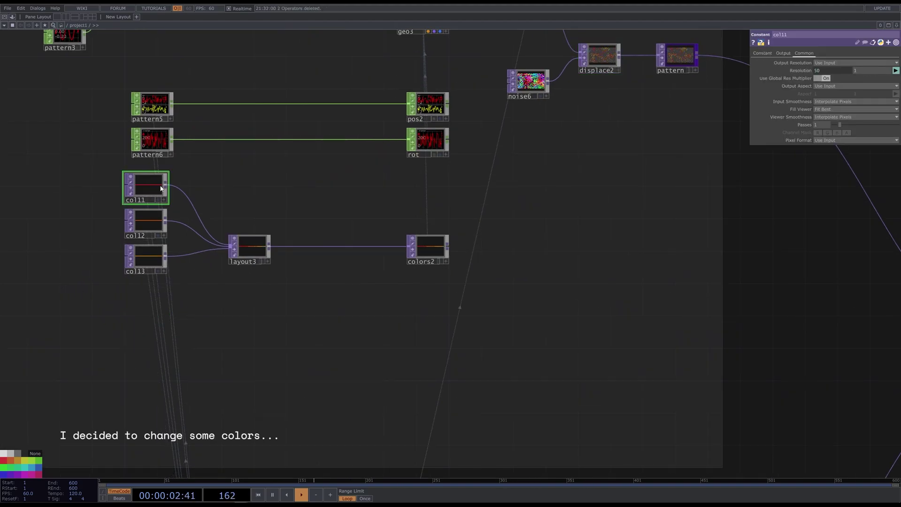
click(763, 54)
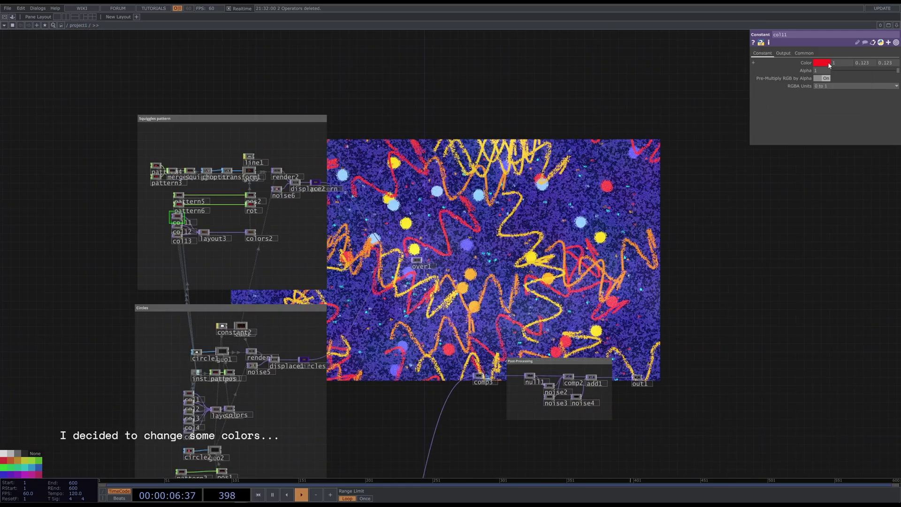
click(830, 65)
click(863, 49)
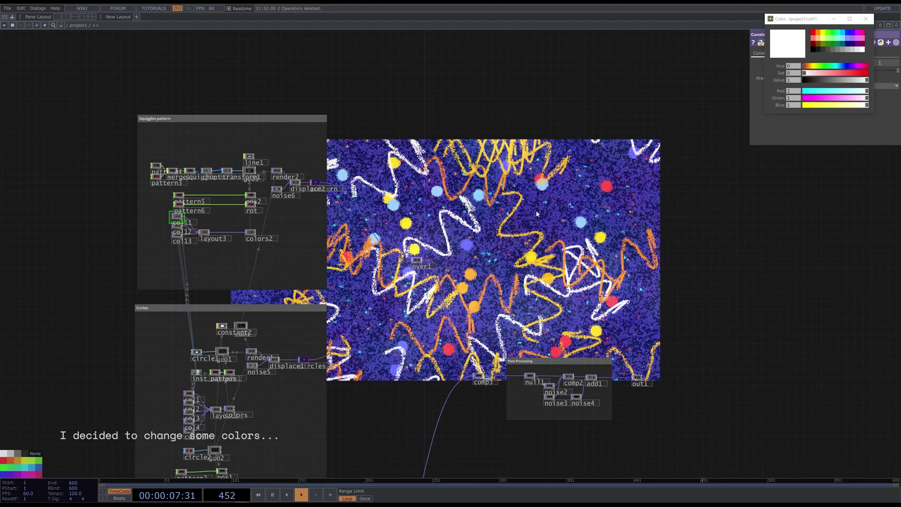
Set col12's Hue to 10 for red, lower line1's Width Near to 1.7, and add a Level TOP
scroll(196, 226, up, 2)
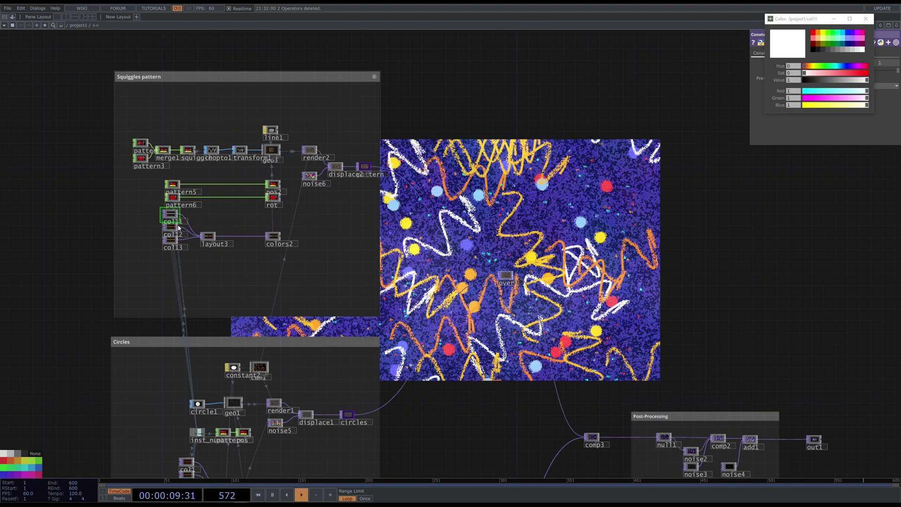
click(173, 229)
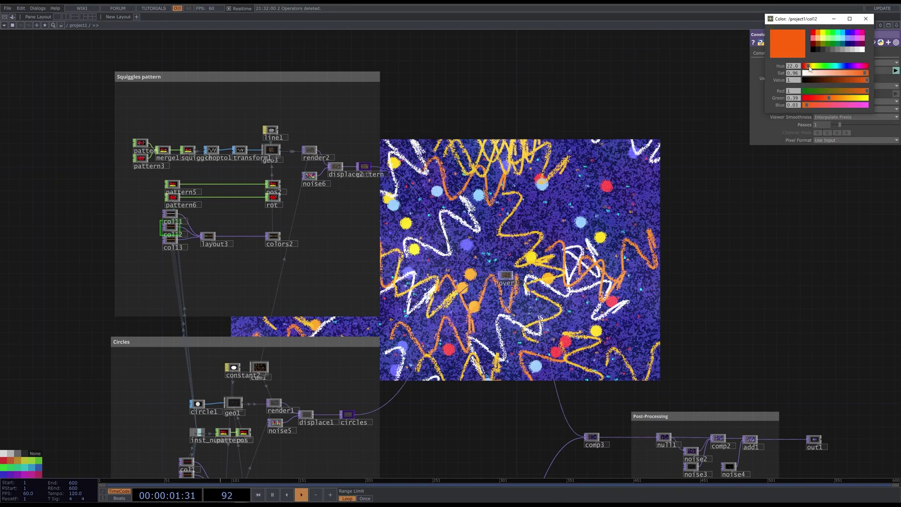
drag(808, 69, 807, 69)
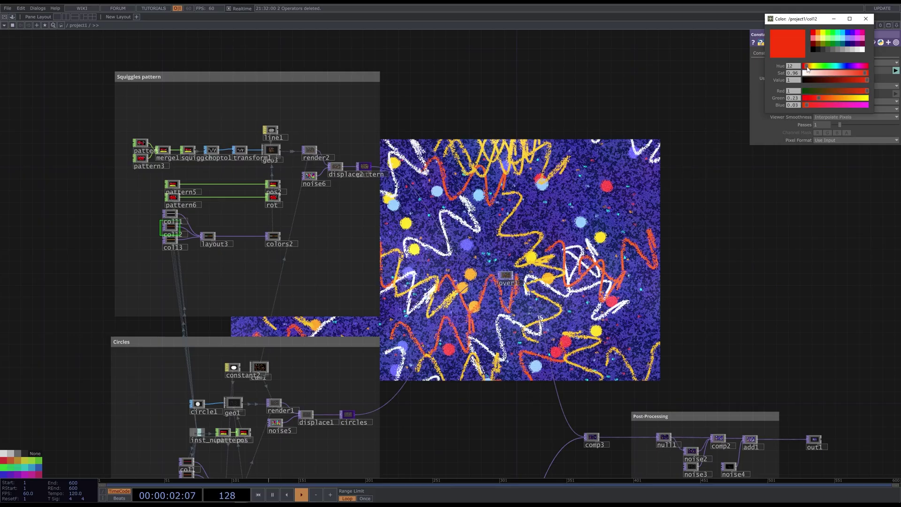
drag(306, 112, 188, 151)
click(155, 169)
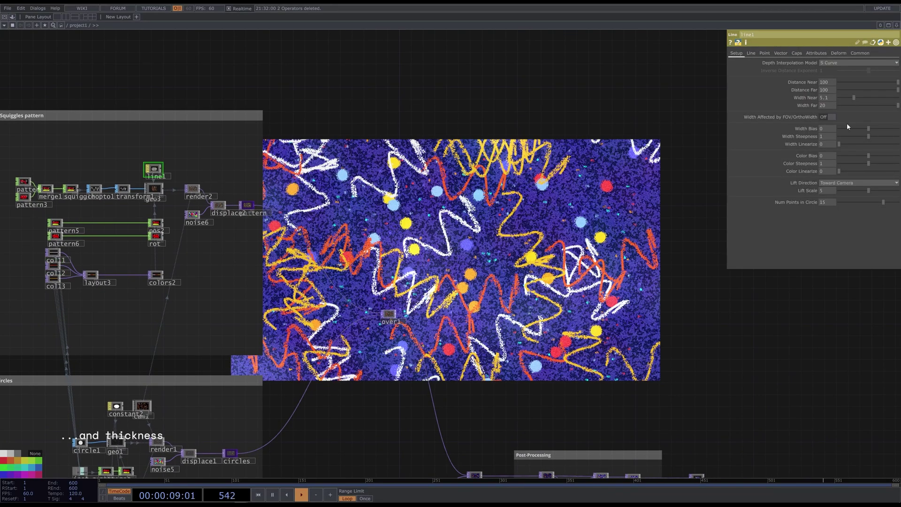
drag(855, 99, 849, 95)
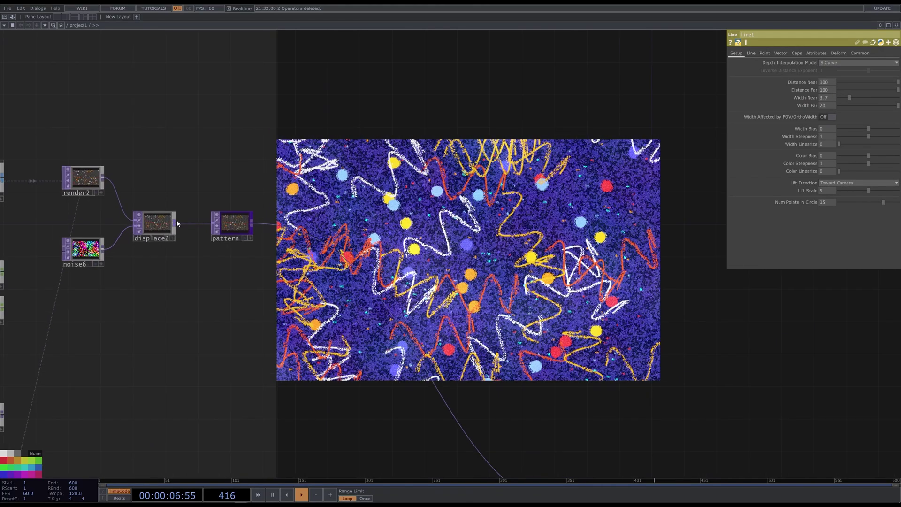
key(Tab)
text(lev)
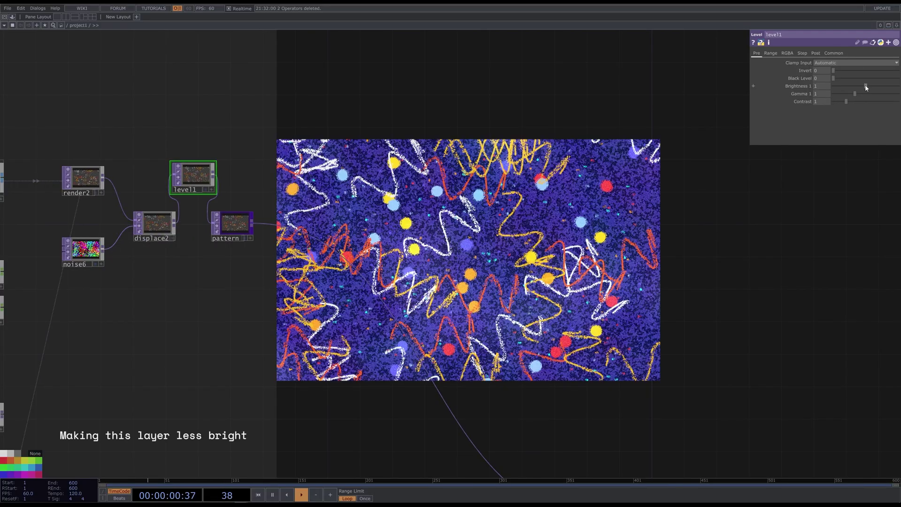
Dim the squiggle layer in level1: Brightness 1 to 0.9 and Out High to 0.88
drag(865, 86, 863, 85)
click(773, 53)
drag(897, 89, 897, 87)
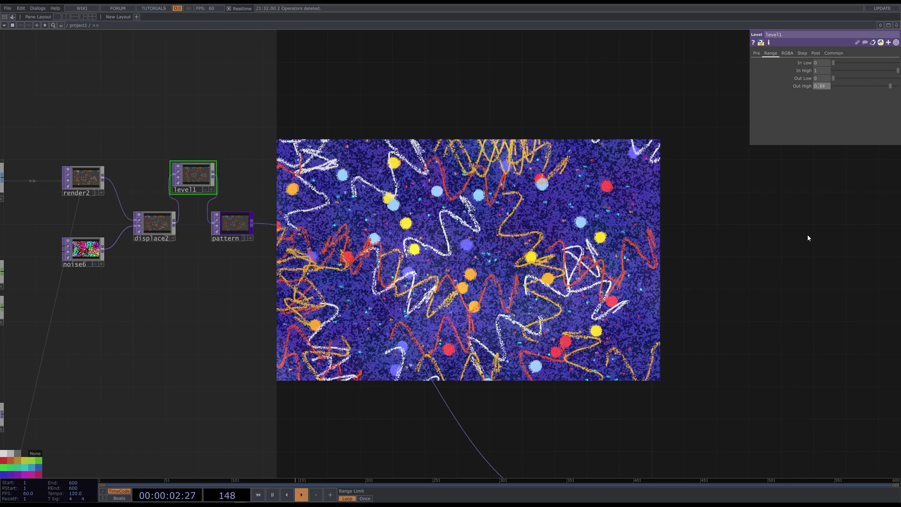
drag(809, 238, 554, 268)
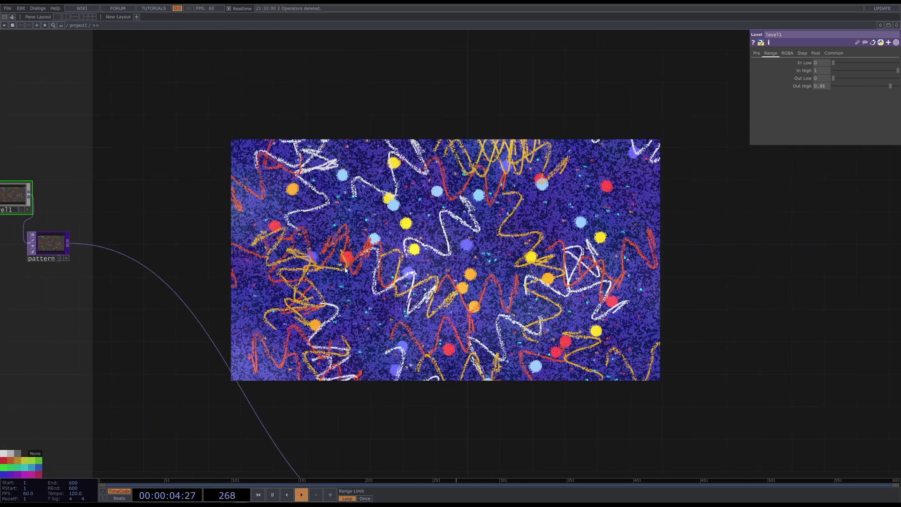
mouse_move(345, 270)
mouse_down()
mouse_move(98, 330)
mouse_move(93, 346)
mouse_up()
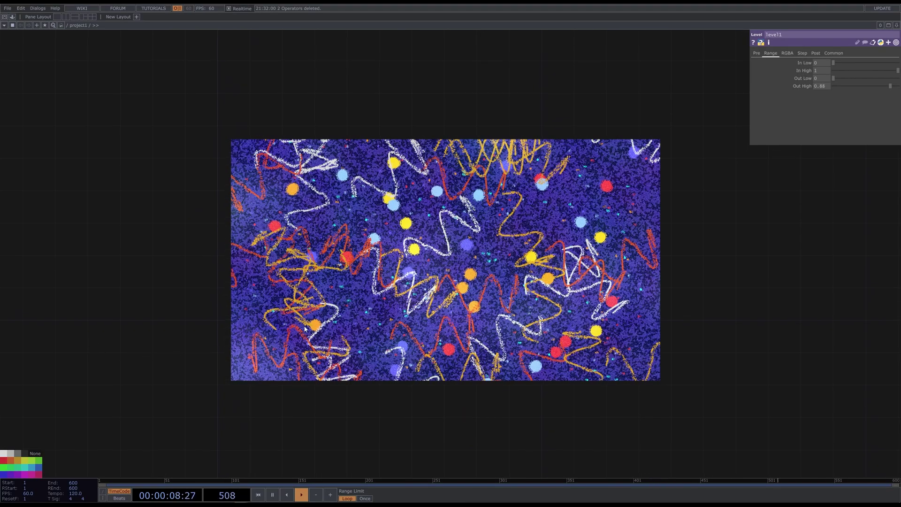